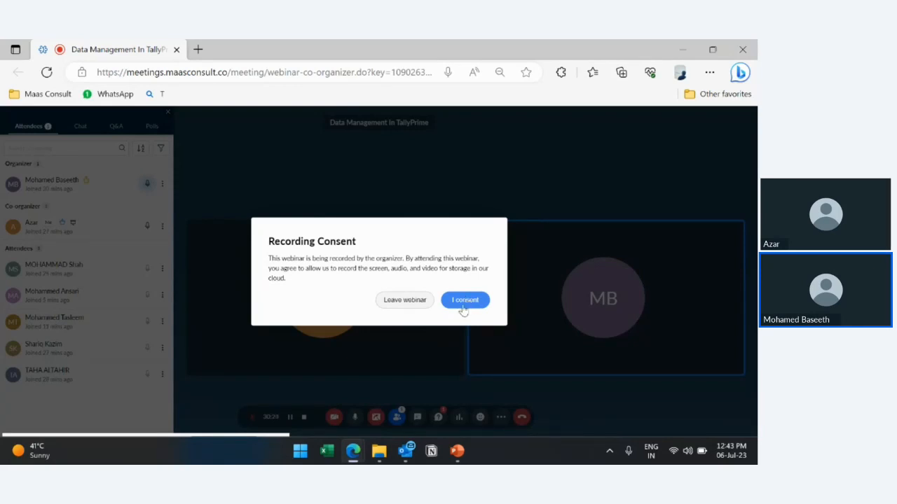
Consent to the webinar recording and stop the current screen share.
left_click(464, 301)
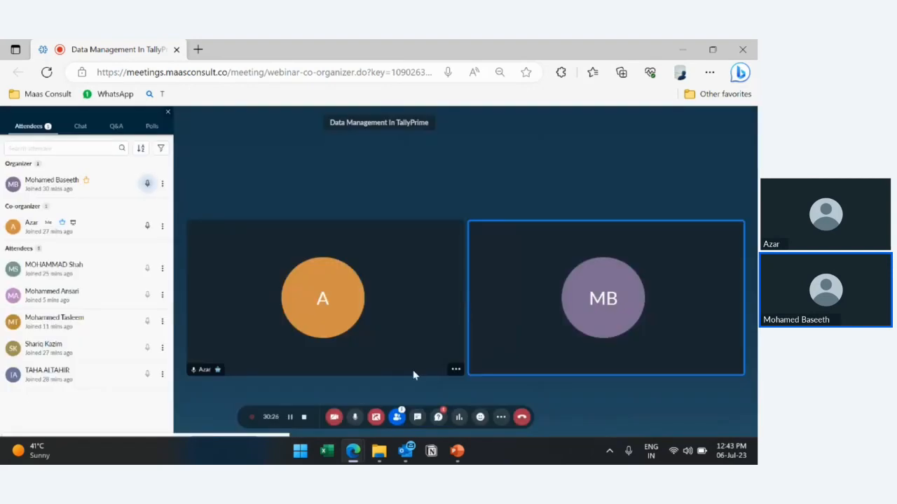
left_click(376, 419)
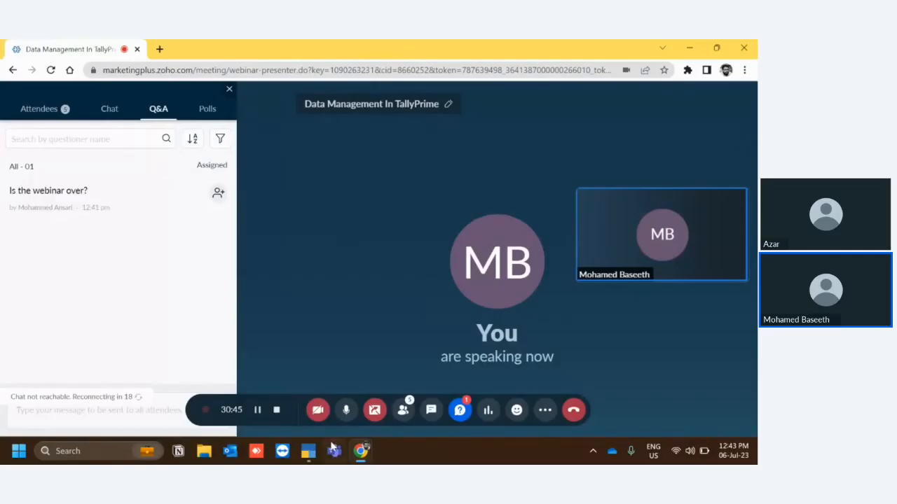
Switch to TallyPrime and choose the company Maas Computers & Printers Trading Est from the list of companies.
left_click(309, 455)
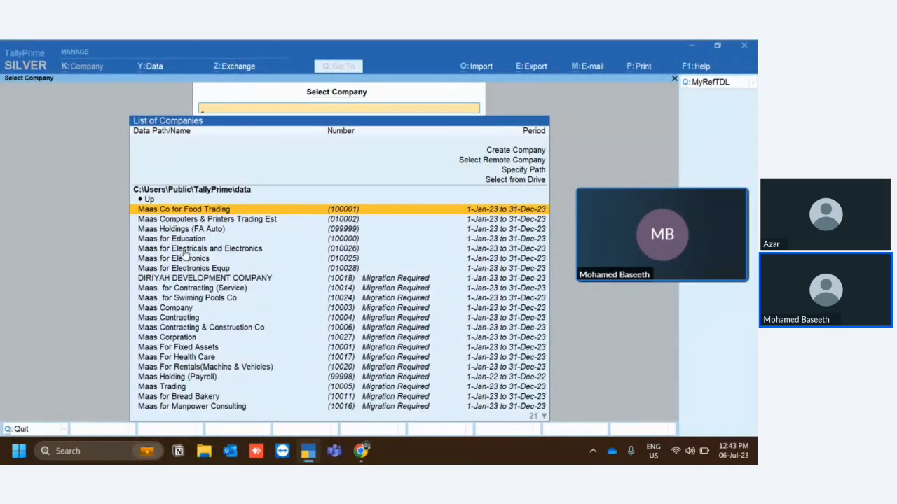
key("Down")
key("Down")
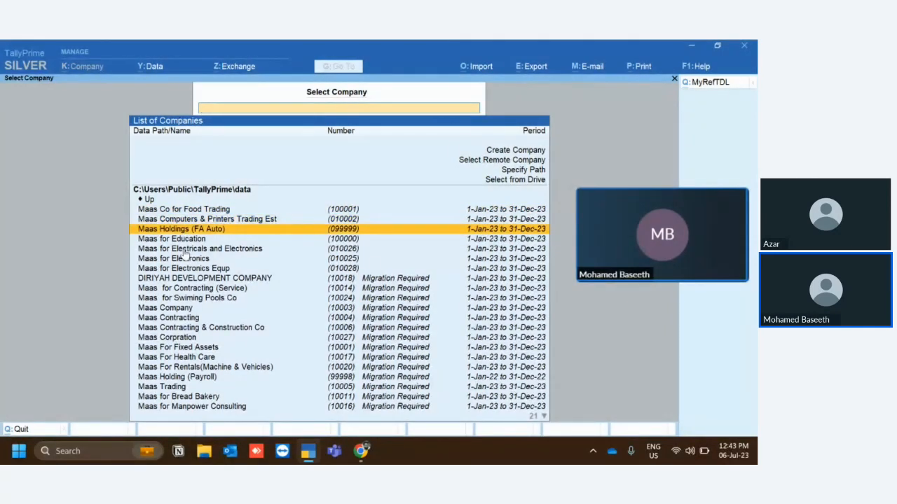
key("Up")
key("Up")
key("Up")
key("Up")
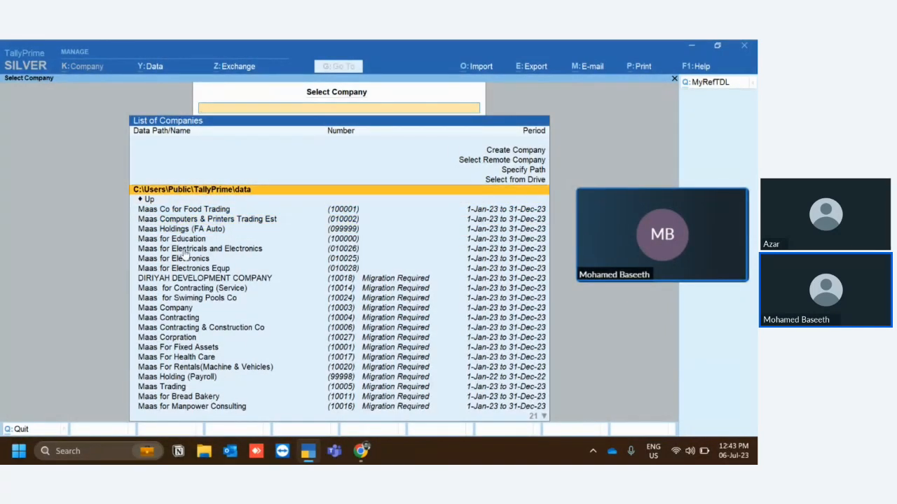
key("Down")
key("Down")
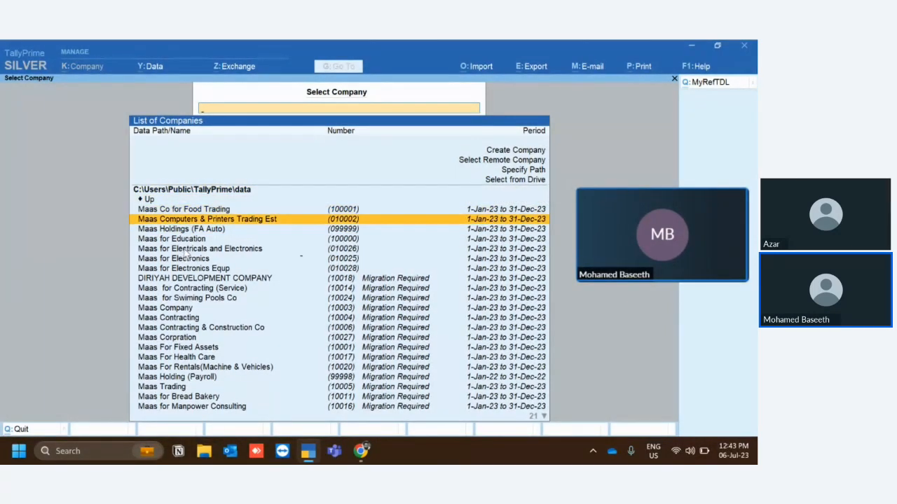
key("Return")
Log in to the company with the account username and password.
type("admin")
key("Return")
type("admin")
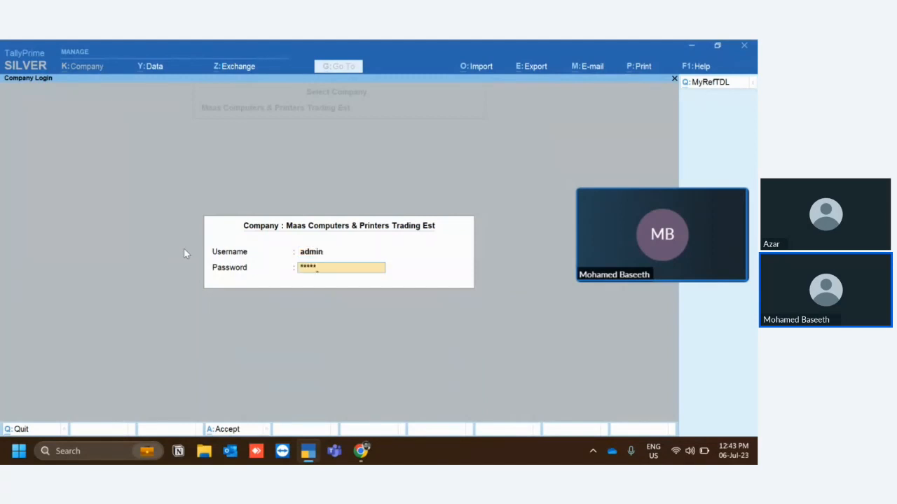
key("Return")
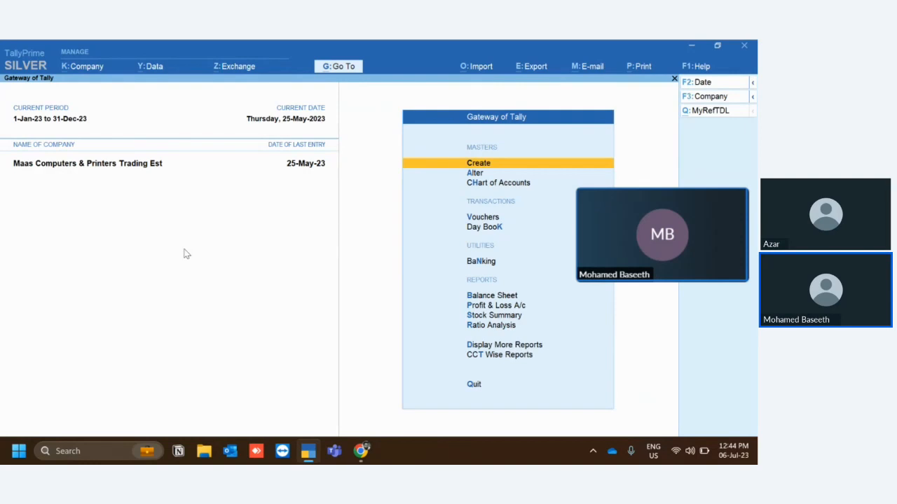
Open the Day Book and move the floating video thumbnail away from the report's command buttons.
key("Down")
key("Down")
key("Down")
key("Down")
key("Return")
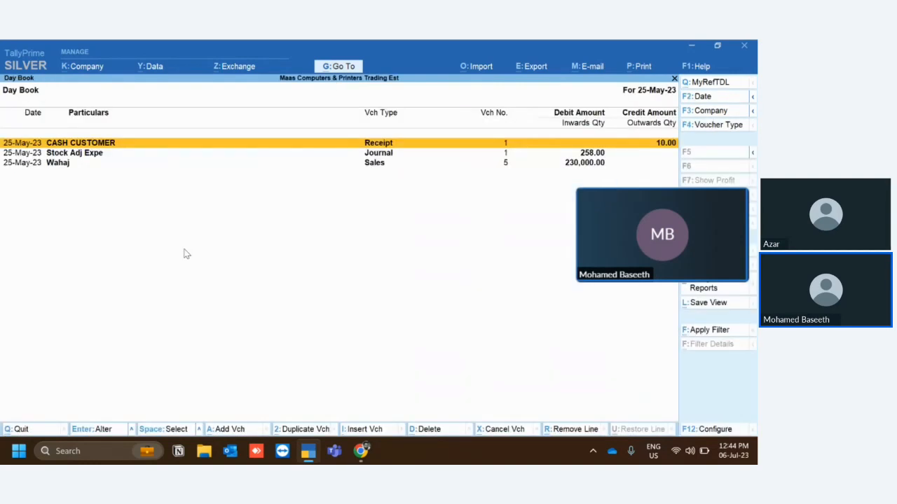
mouse_move(634, 190)
left_click_drag(628, 213, 278, 298)
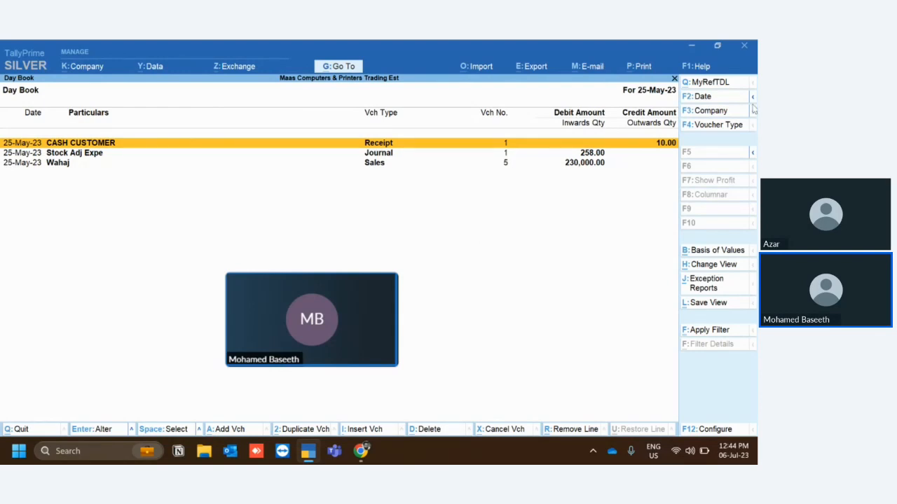
Change the Day Book date to jan-23.
left_click(694, 100)
type("ja")
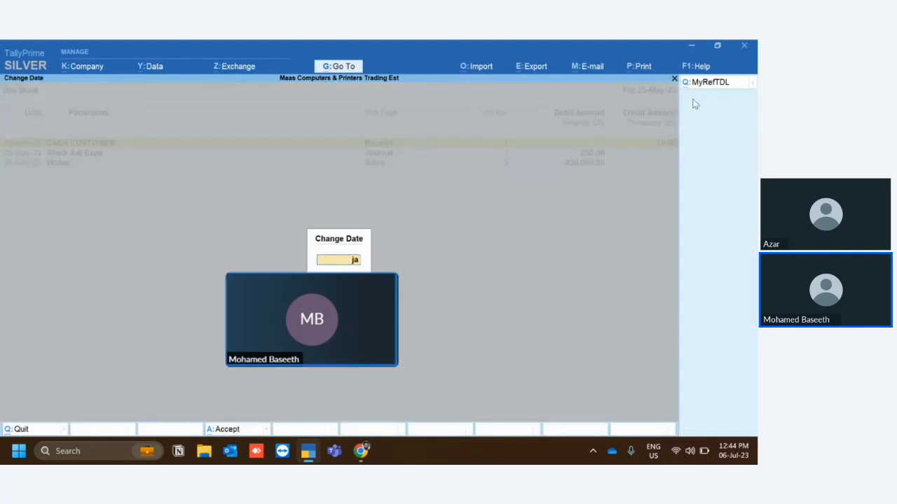
type("n-23")
key("Return")
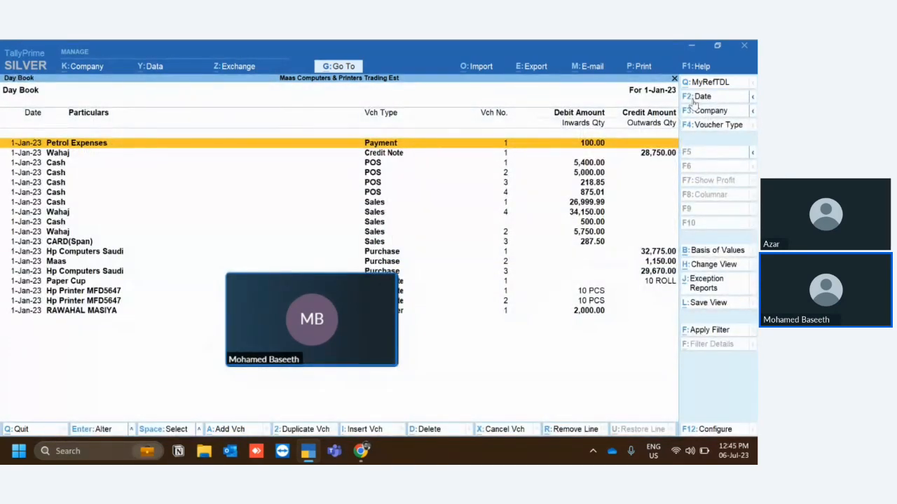
Set the Day Book period to run from jan23 to dec23.
key("alt+F2")
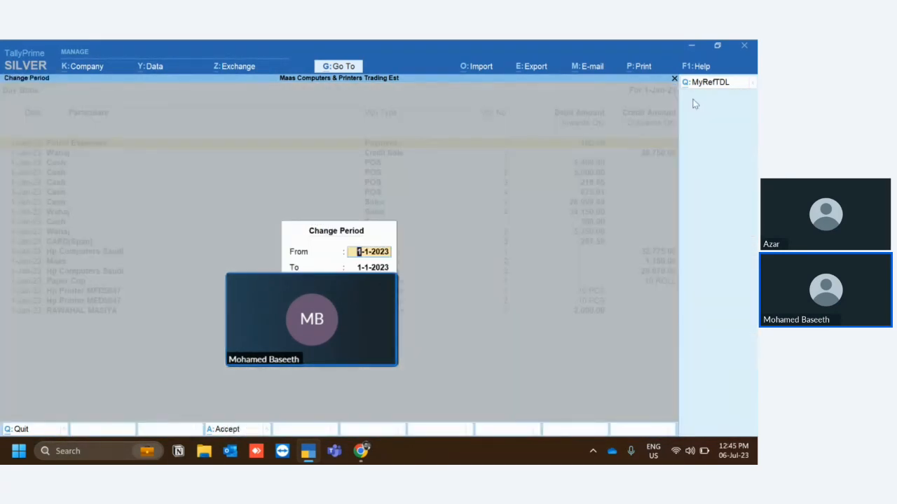
key("BackSpace")
key("BackSpace")
key("BackSpace")
key("BackSpace")
key("BackSpace")
key("BackSpace")
key("BackSpace")
key("BackSpace")
type("jan23")
key("Return")
type("dec23")
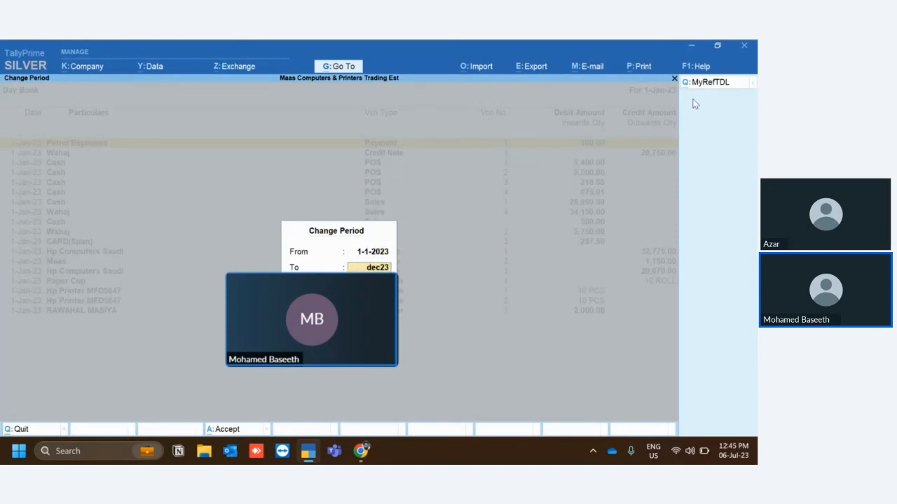
key("Return")
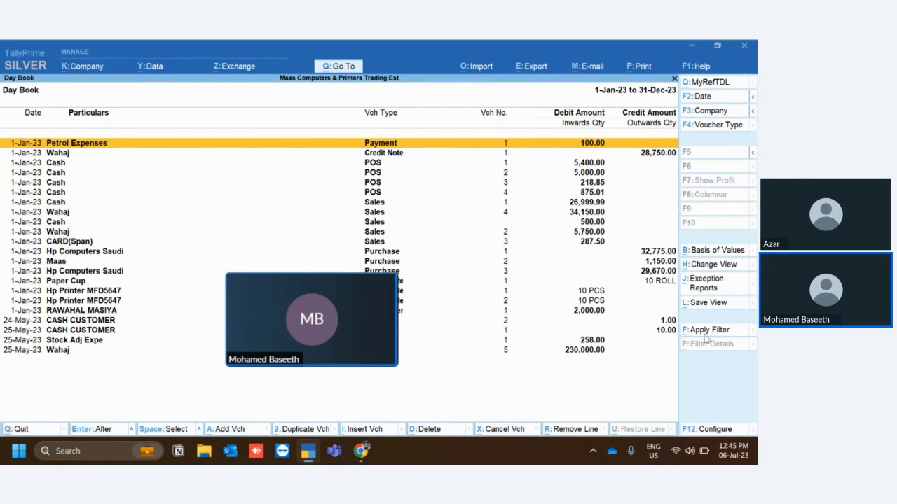
Close the floating video thumbnail and select the 25-May-23 sales voucher in the Day Book.
mouse_move(330, 296)
left_click(389, 281)
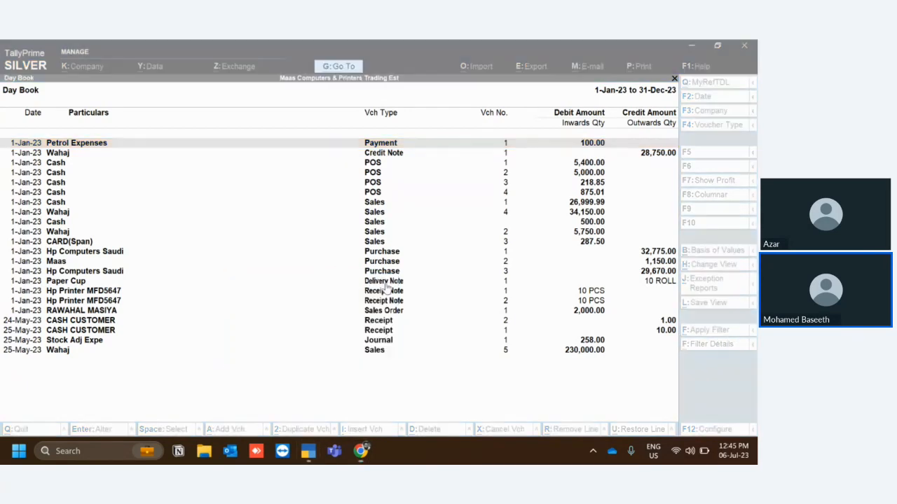
left_click(650, 351)
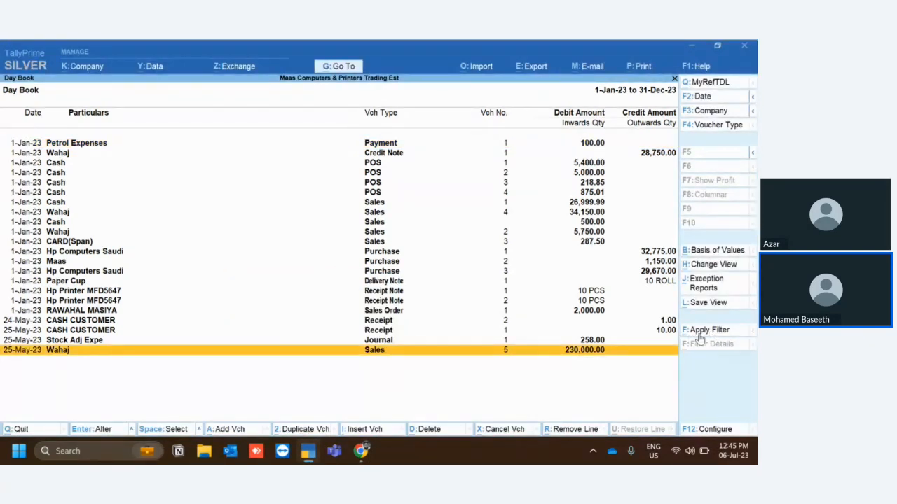
Configure the basic filter with selection of a specific field set to No, and leave the filter without applying it.
left_click(701, 334)
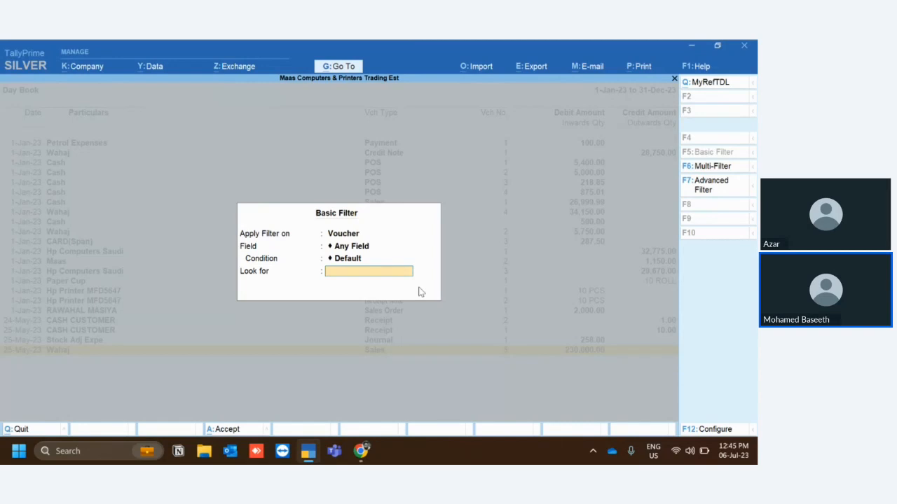
left_click(699, 433)
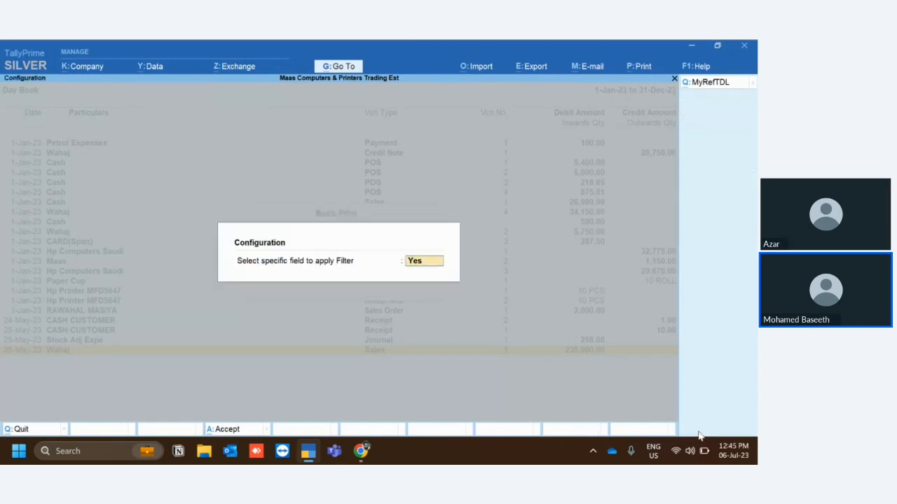
type("n")
key("Return")
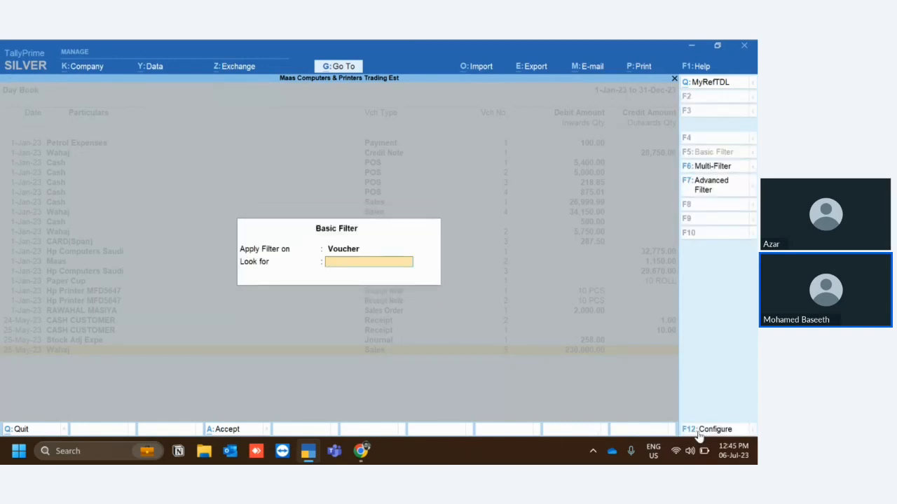
key("Escape")
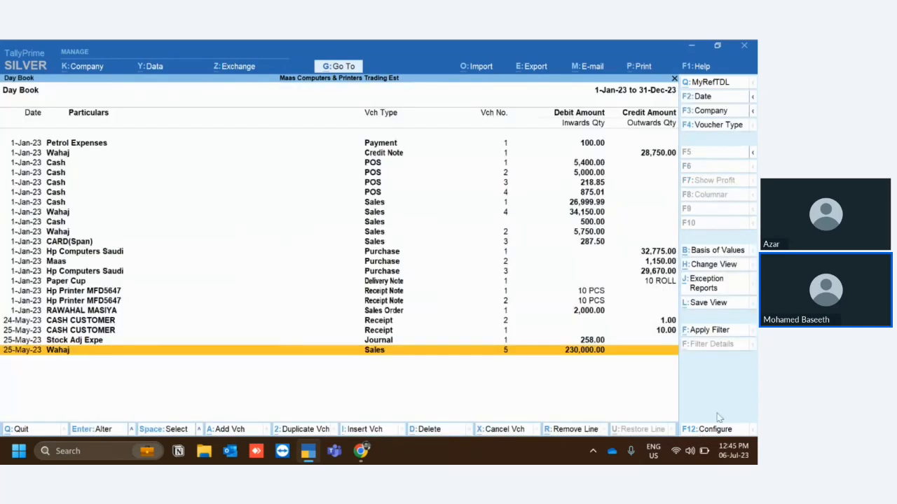
Apply a basic filter on the Day Book vouchers that looks for 5.
left_click(721, 331)
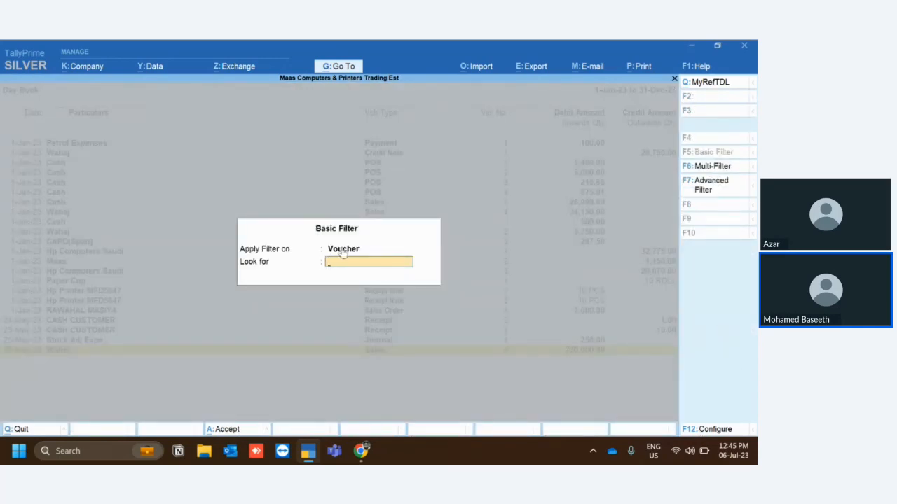
type("5")
key("Return")
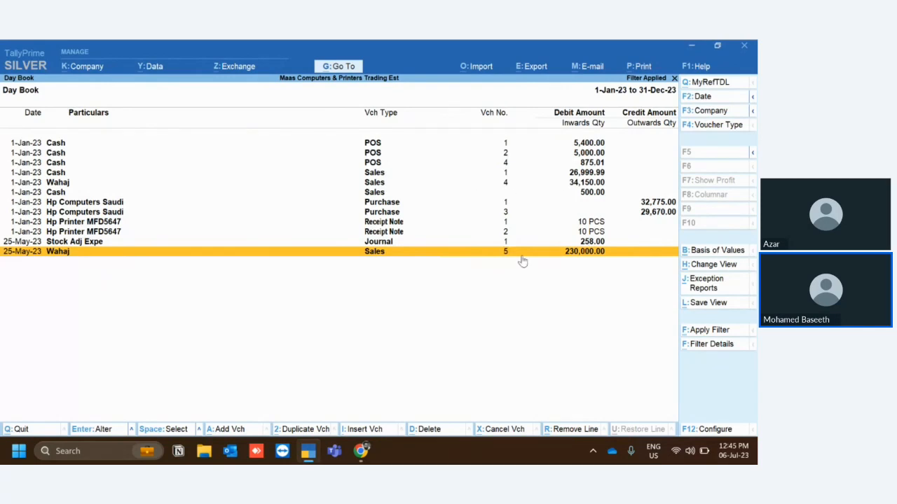
Reopen the basic filter and set its option to select a specific field to Yes.
left_click(700, 331)
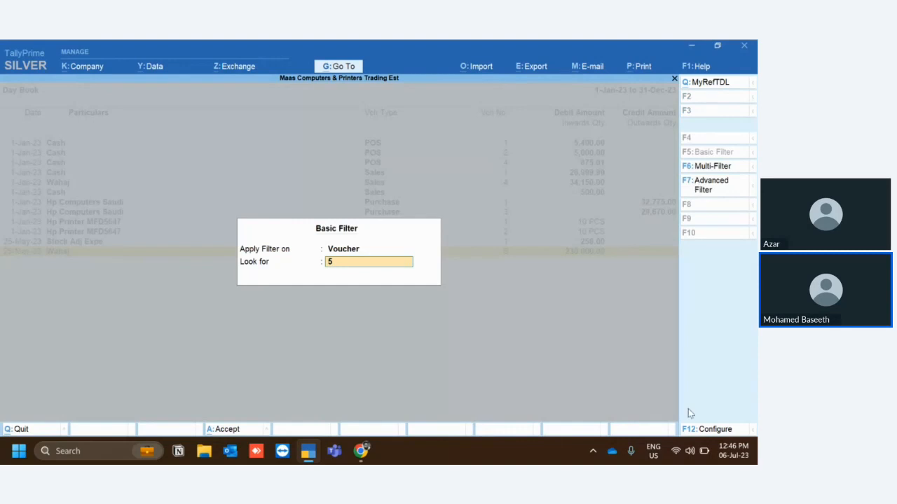
left_click(703, 430)
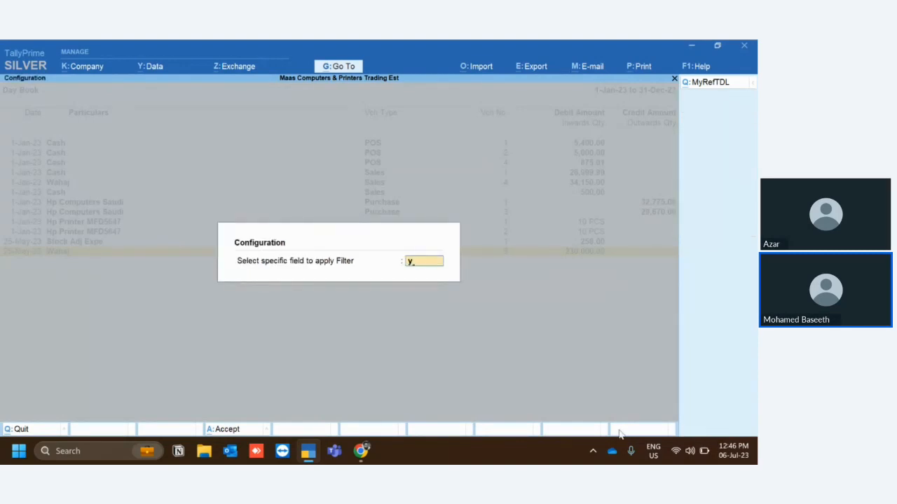
key("Return")
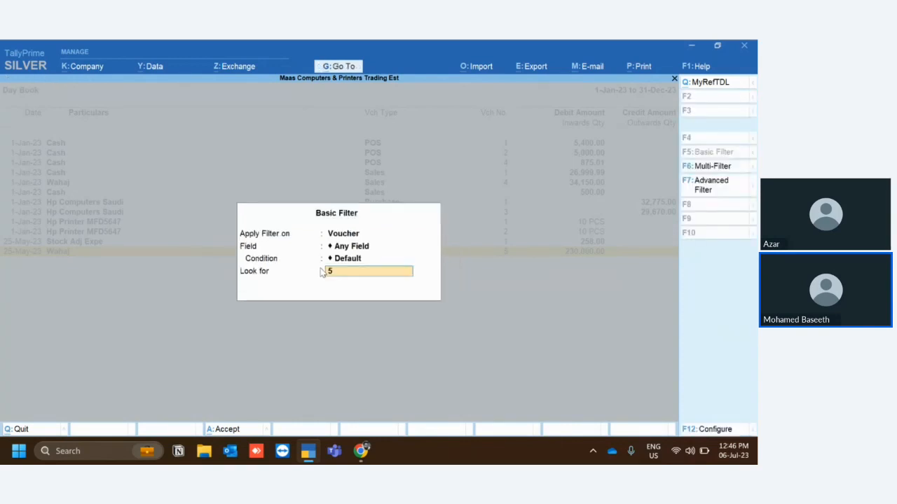
Filter the Day Book by the field Voucher Number with the condition equal to and the value 5.
key("BackSpace")
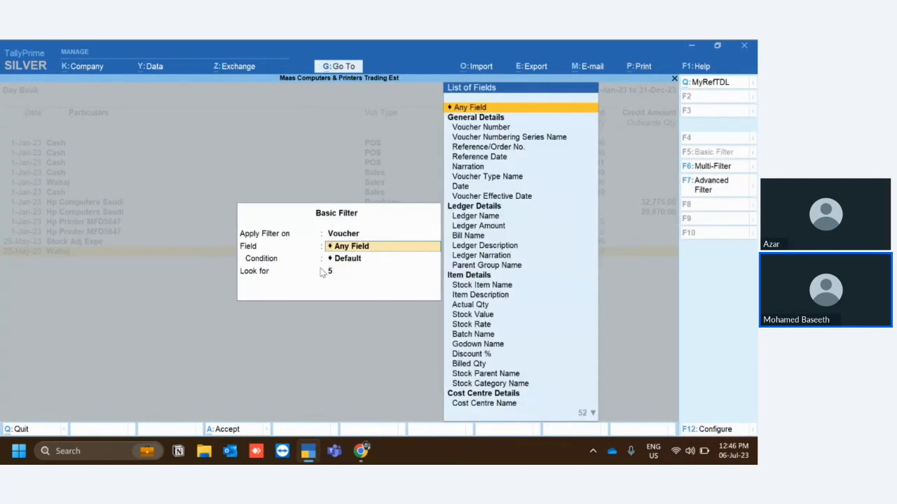
key("Down")
key("Return")
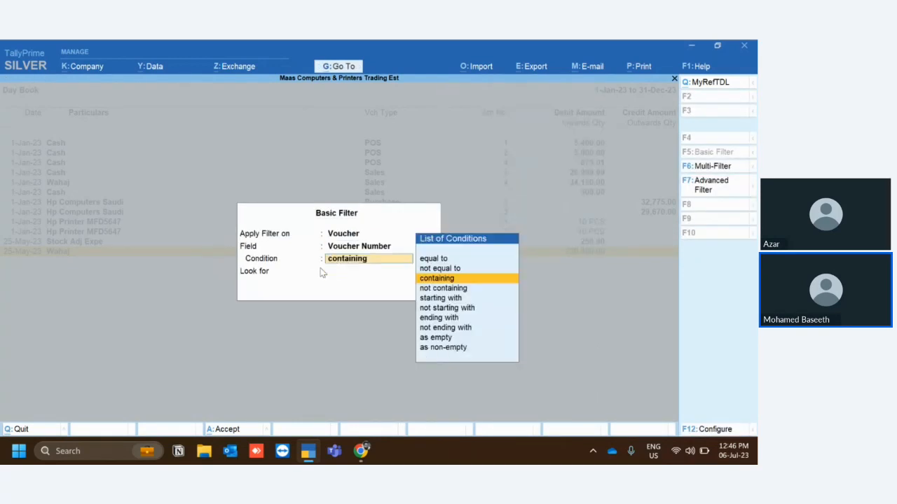
key("Up")
key("Up")
key("Return")
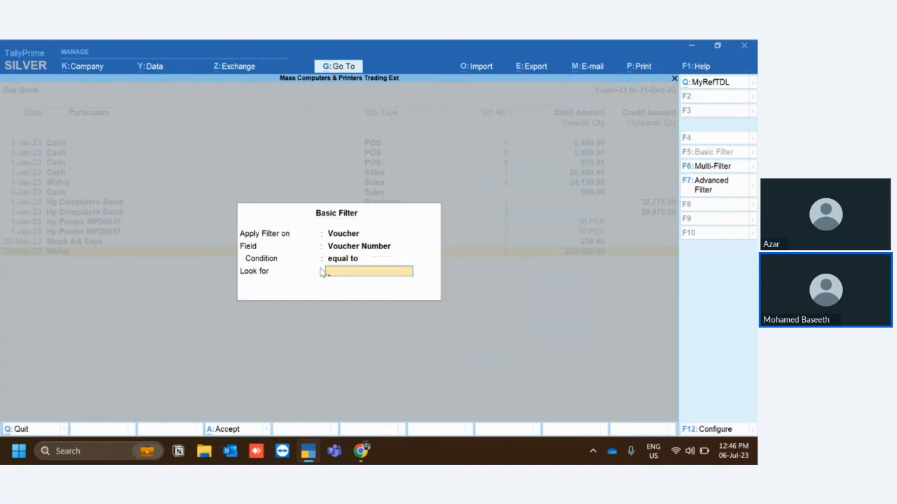
type("5")
key("Return")
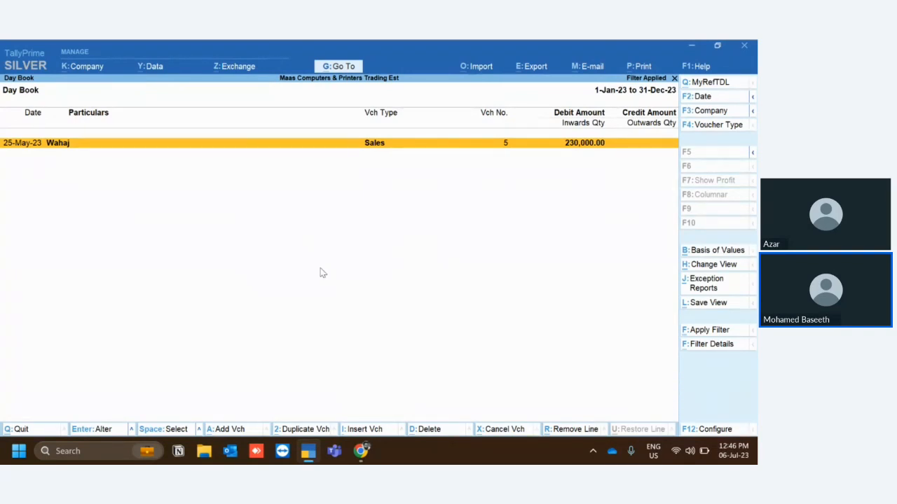
Reopen the basic filter for the Day Book and set its field to Ledger Narration.
left_click(697, 334)
key("BackSpace")
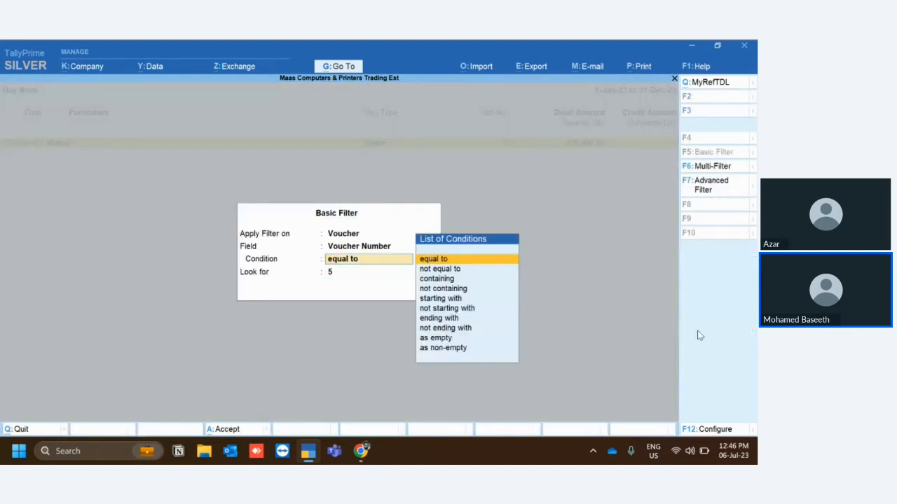
key("BackSpace")
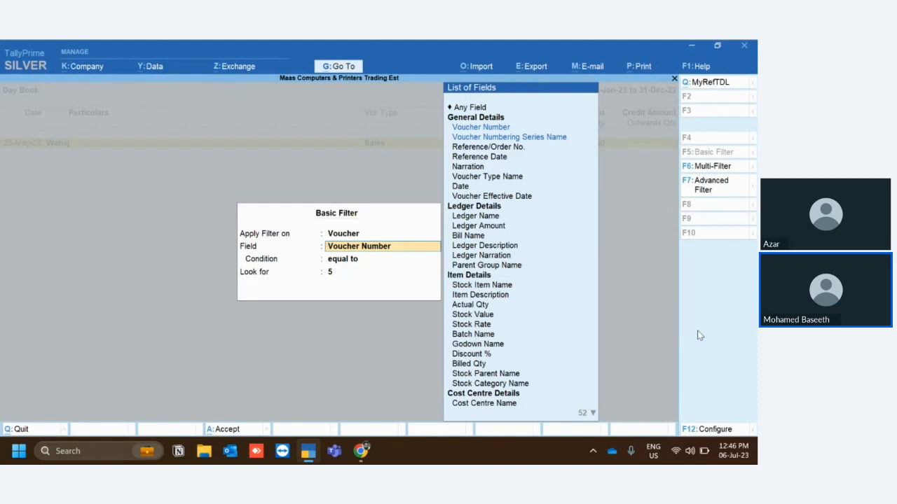
key("Down")
key("Down")
key("Down")
key("Down")
key("Down")
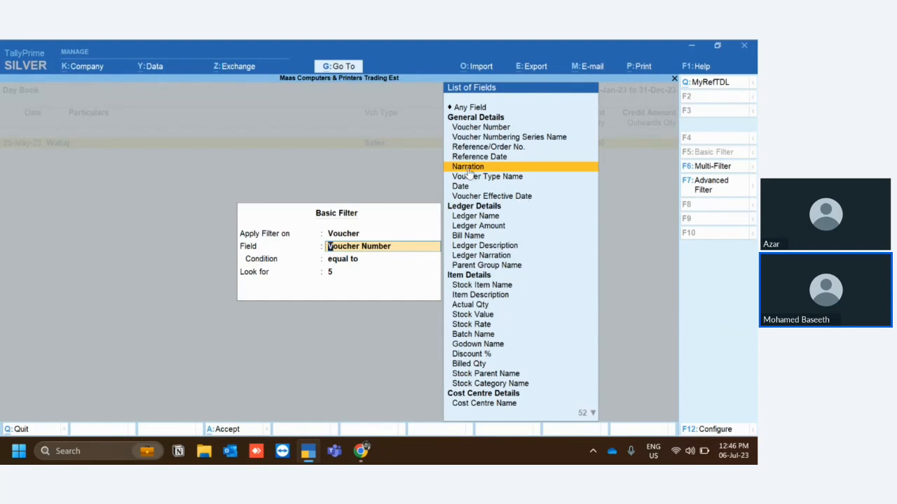
left_click(464, 257)
key("Return")
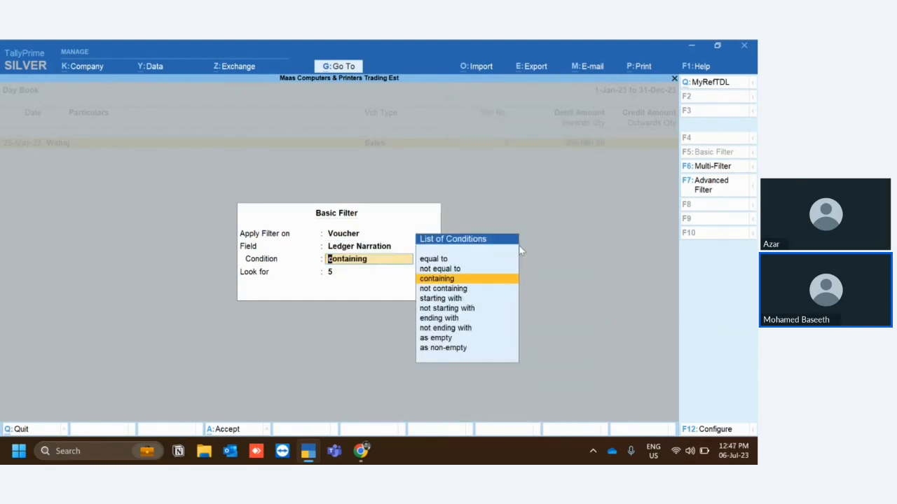
Apply the filter with the condition equal to and Petrol Expense as the value to look for.
key("Up")
key("Up")
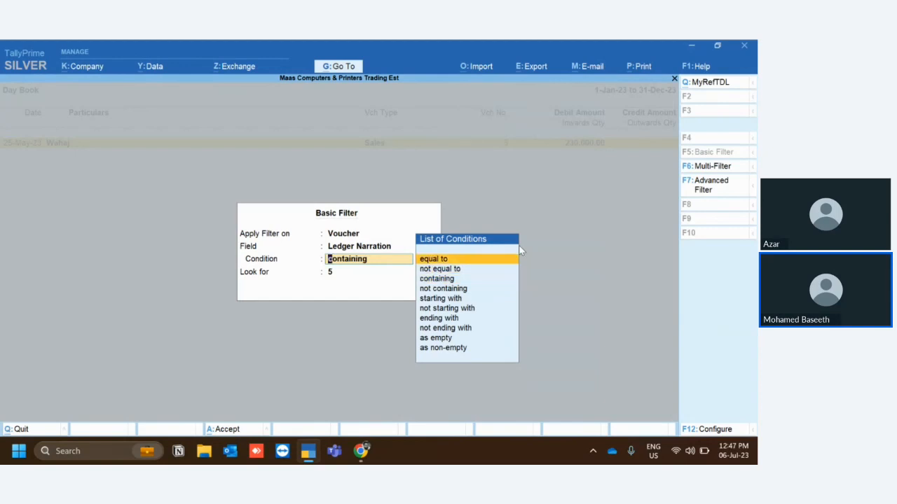
key("Return")
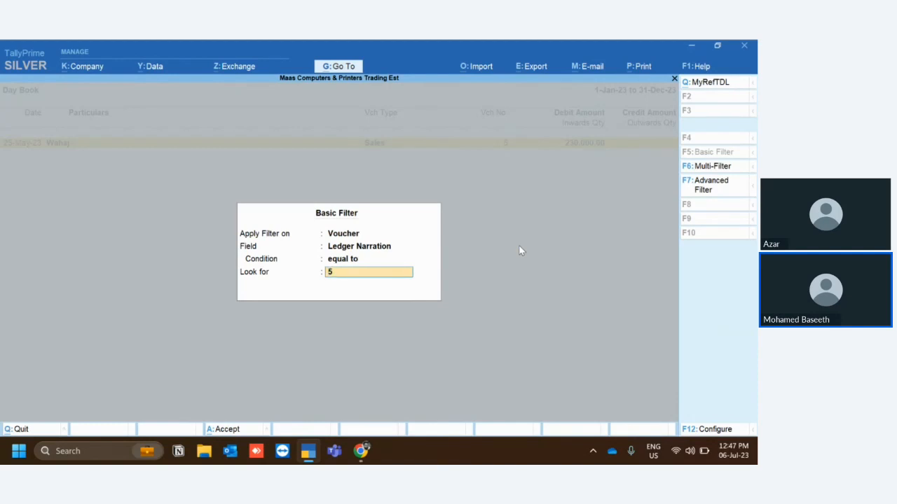
type("Petrol Expenses")
key("BackSpace")
key("Return")
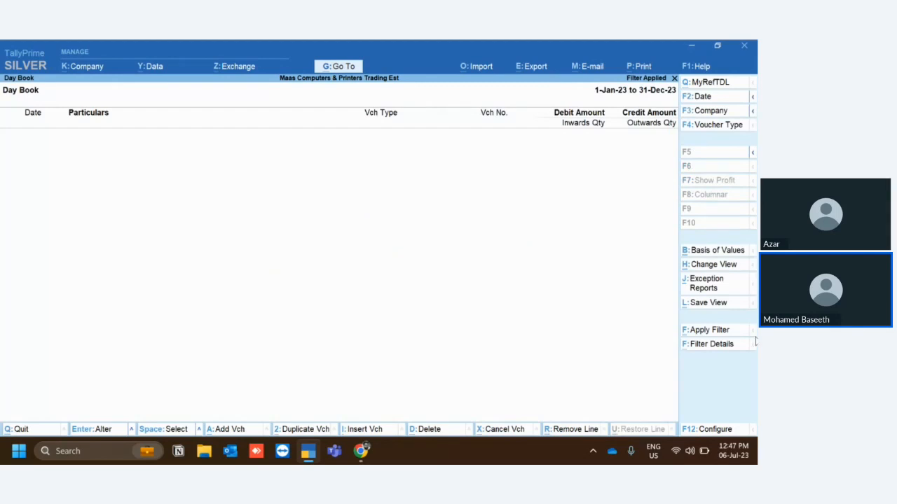
Reopen the basic filter and set the Ledger Narration condition to containing.
left_click(715, 331)
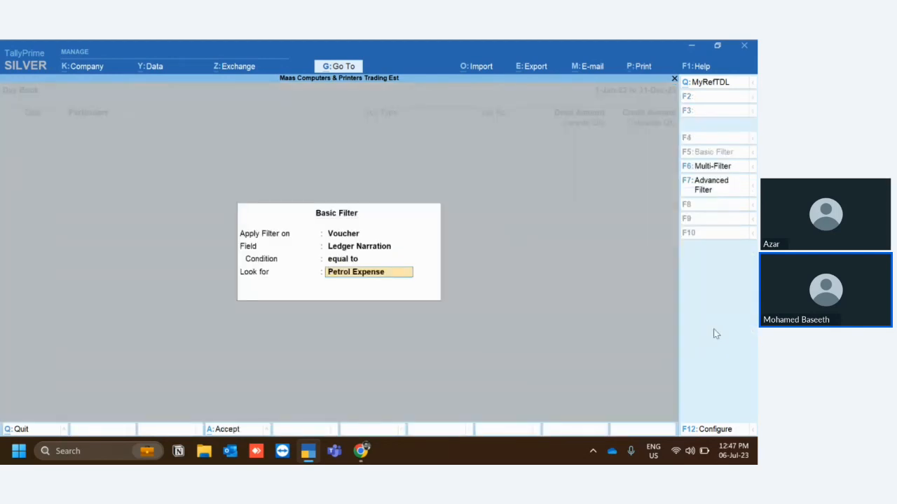
key("Up")
key("Down")
key("Down")
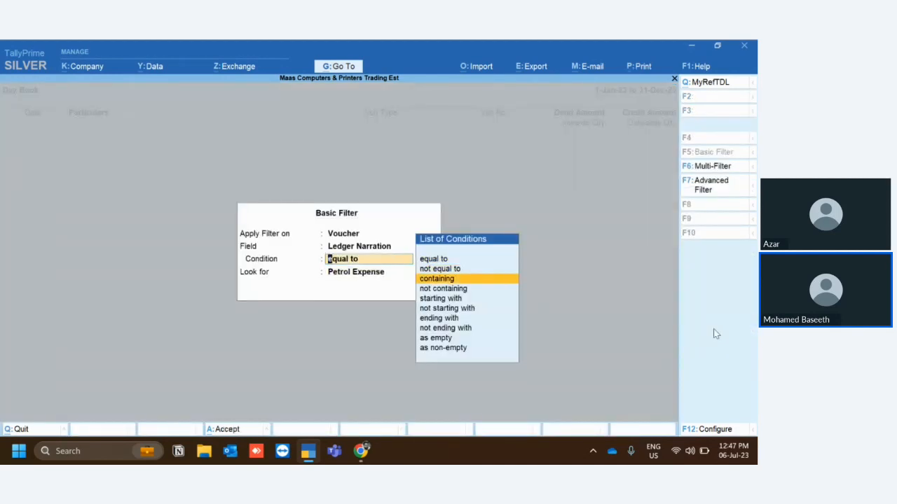
key("Up")
key("Up")
key("Down")
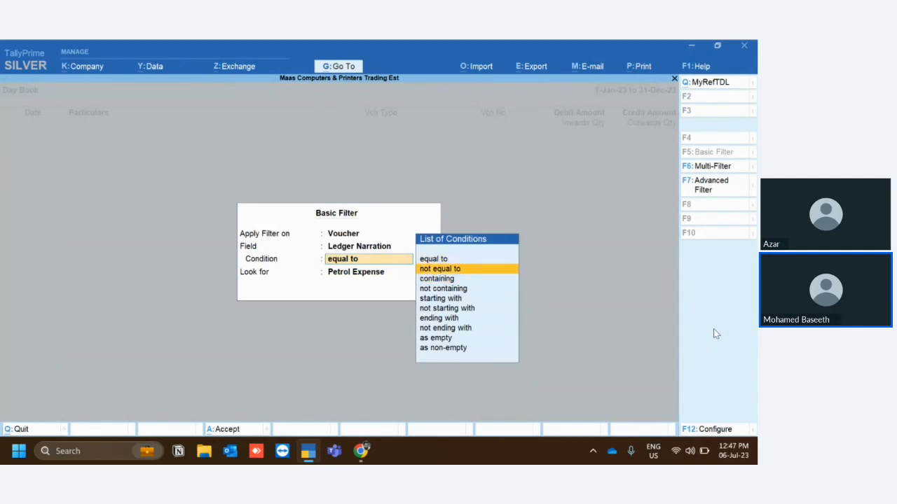
key("Up")
key("Down")
key("Down")
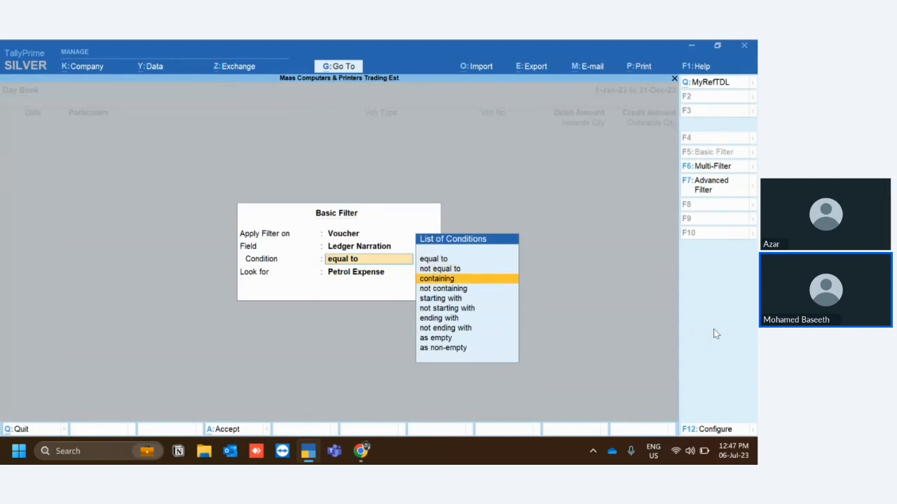
key("Return")
Enter Petrol as the value to look for, shorten the text, and apply the filter.
type("Petrol")
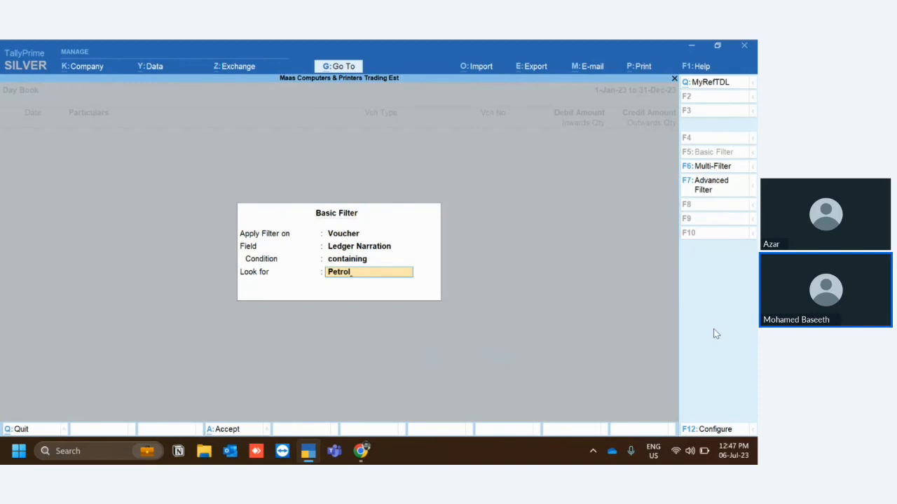
key("BackSpace")
key("BackSpace")
key("BackSpace")
key("BackSpace")
key("BackSpace")
key("BackSpace")
key("Return")
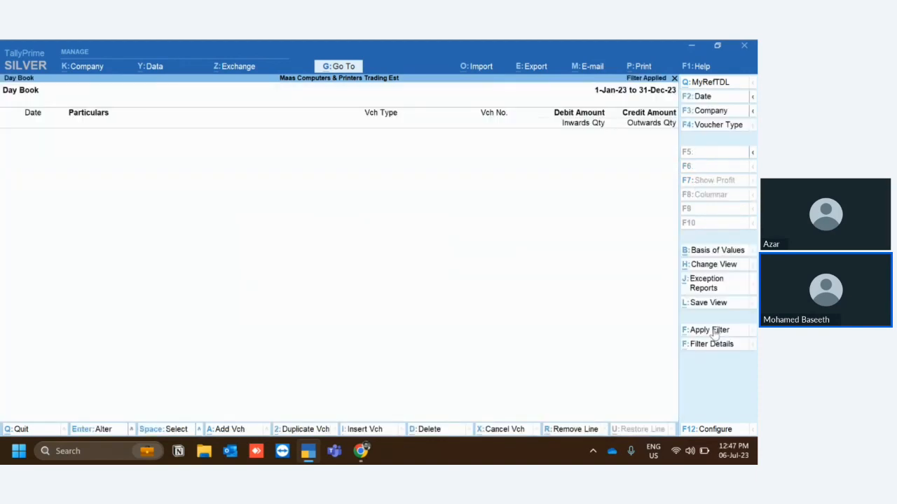
Clear the Day Book filter and view the Stock Summary of Maas Computers & Printers Trading Est.
left_click(712, 331)
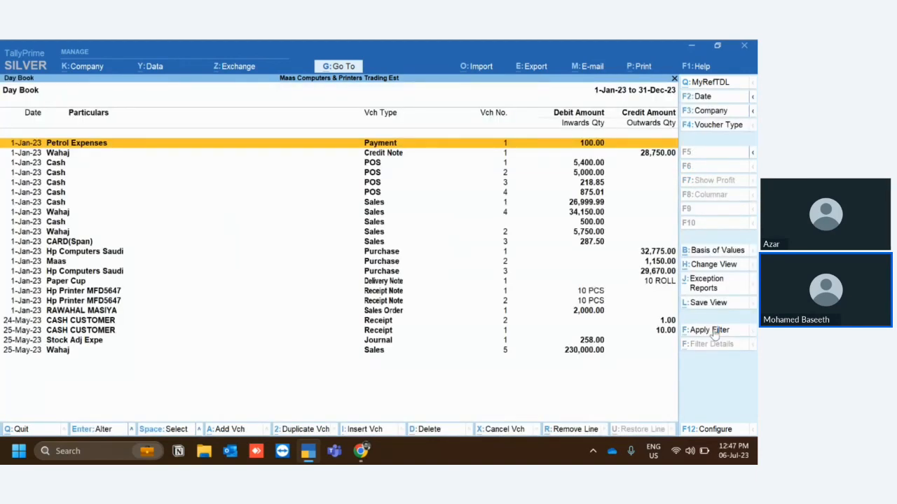
key("Escape")
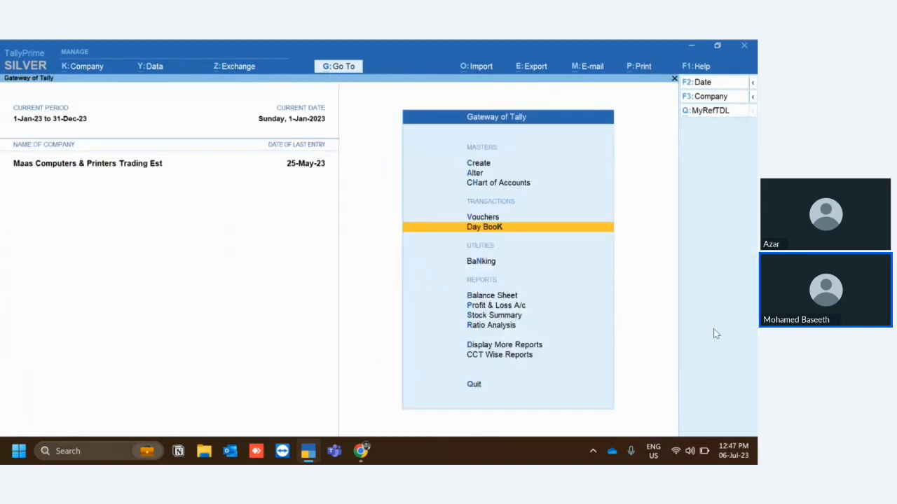
key("Down")
key("Down")
key("Down")
key("Down")
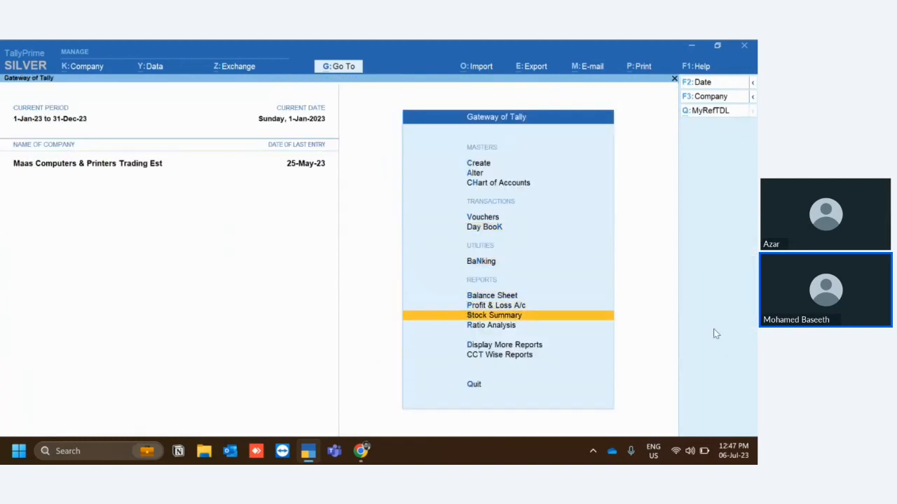
key("Return")
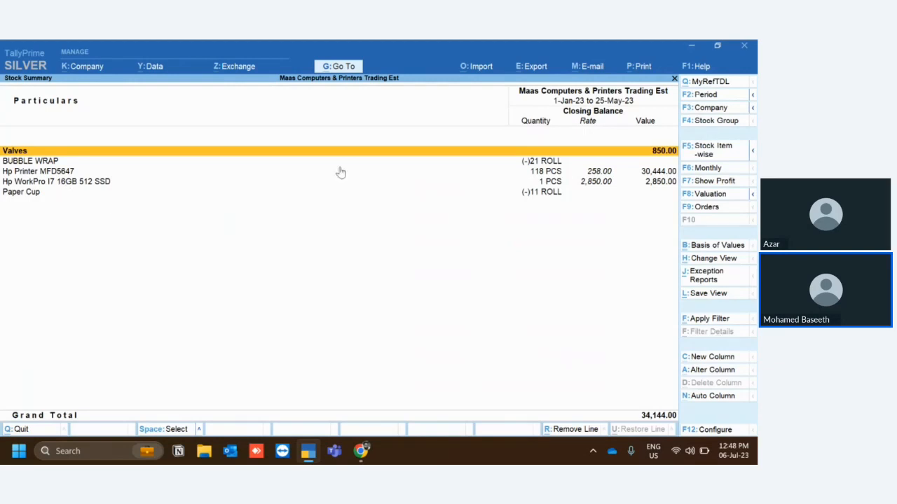
key("Escape")
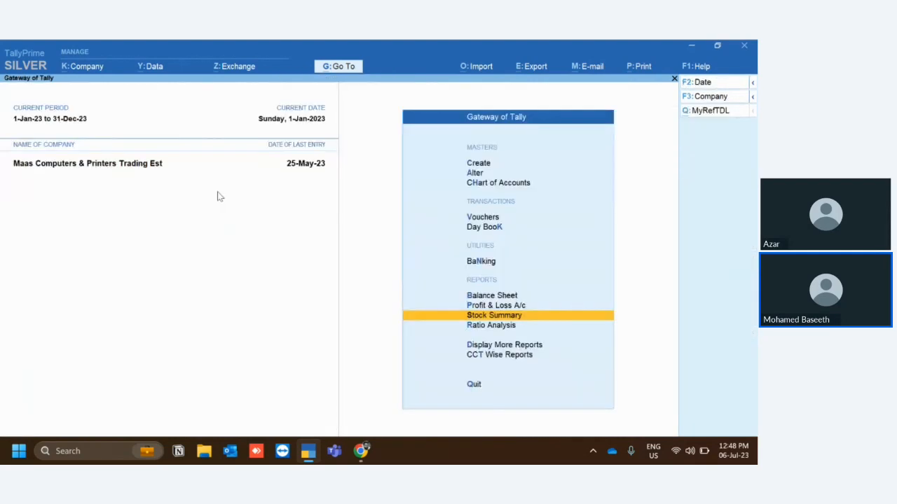
Browse the list of companies and open Maas Co for Food Trading.
key("alt+k")
key("F3")
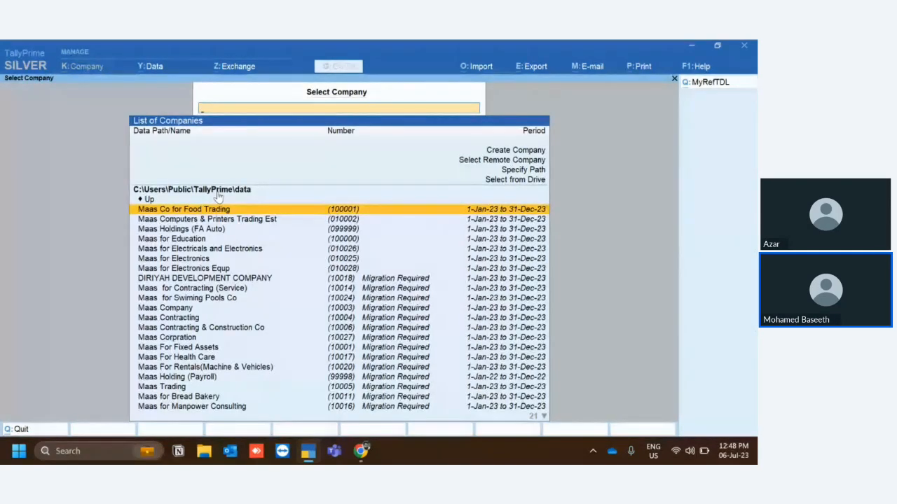
key("Down")
key("Down")
key("Down")
key("Down")
key("Down")
key("Down")
key("Down")
key("Down")
key("Down")
key("Down")
key("Down")
key("Down")
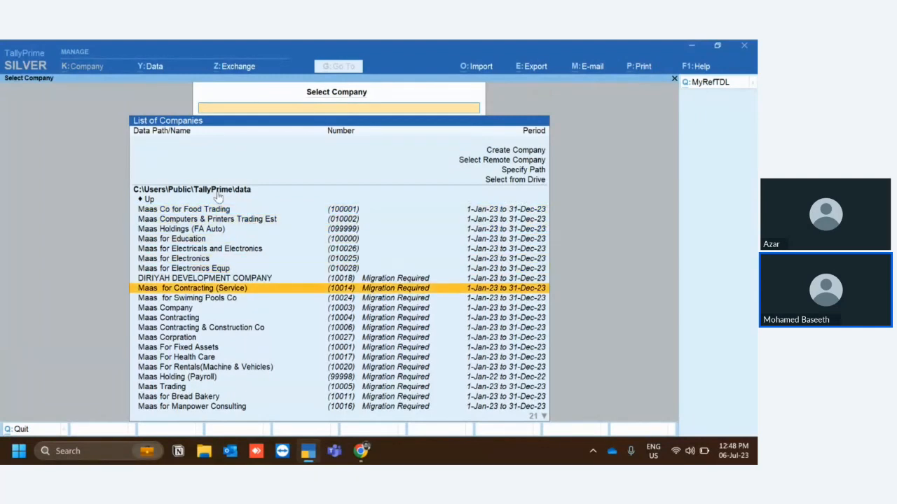
key("Down")
key("Down")
key("Down")
key("Down")
key("Down")
key("Down")
key("Down")
key("Down")
key("Down")
key("Down")
key("Down")
key("Down")
key("Down")
key("Down")
key("Down")
key("Down")
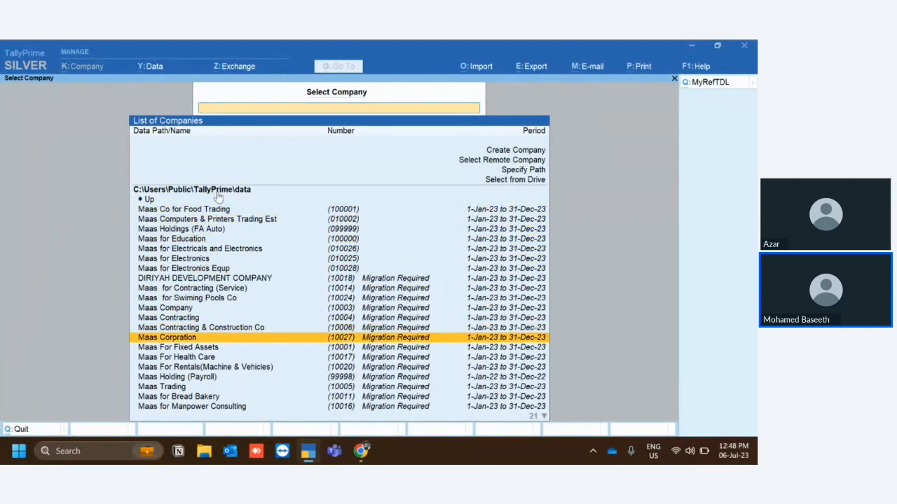
key("Up")
key("Up")
key("Up")
key("Up")
key("Up")
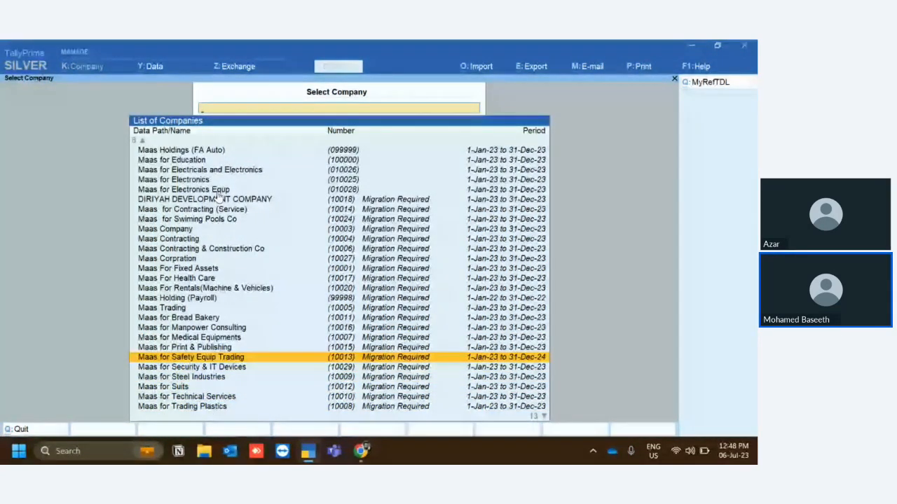
key("Up")
key("Up")
key("Up")
key("Up")
key("Up")
key("Up")
key("Up")
key("Up")
key("Up")
key("Up")
key("Up")
key("Up")
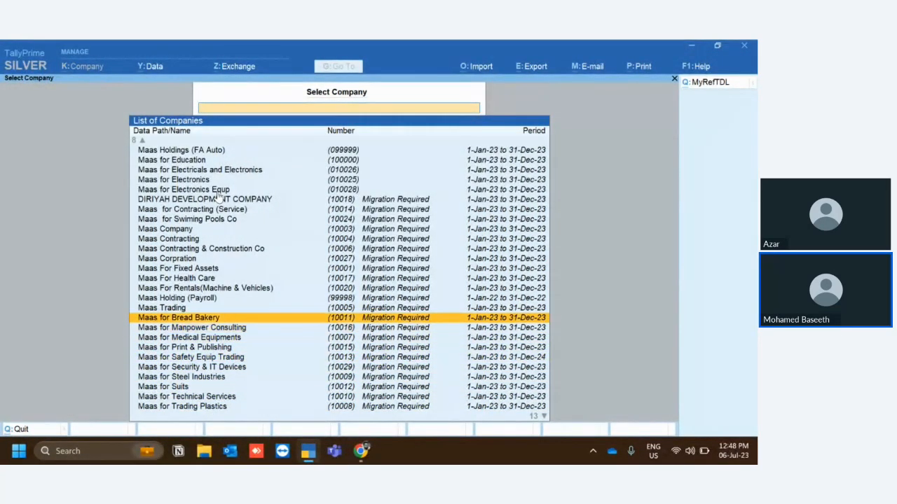
key("Up")
key("Up")
key("Up")
key("Up")
key("Up")
key("Up")
key("Up")
key("Up")
key("Up")
key("Up")
key("Up")
key("Up")
key("Up")
key("Up")
key("Up")
key("Up")
key("Up")
key("Down")
key("Down")
key("Down")
key("Down")
key("Down")
key("Down")
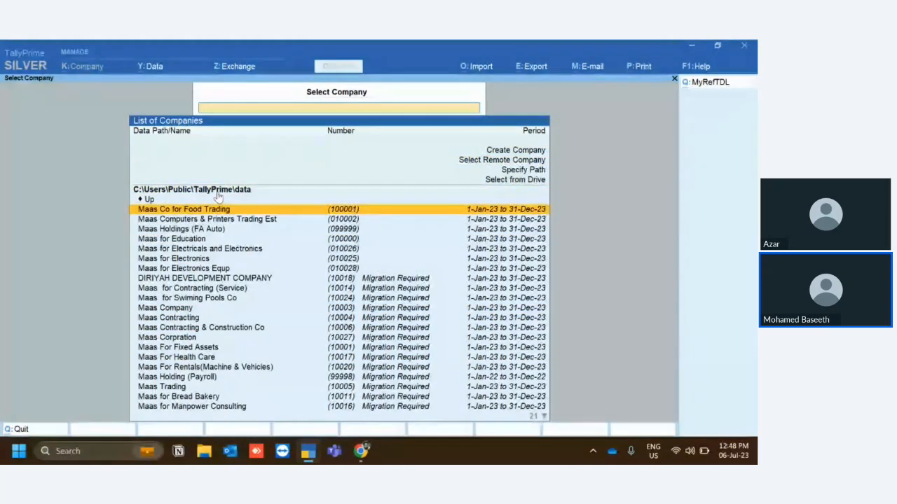
key("Return")
View the Stock Summary, expanding and collapsing the BMW stock group, and return to the Gateway of Tally.
key("s")
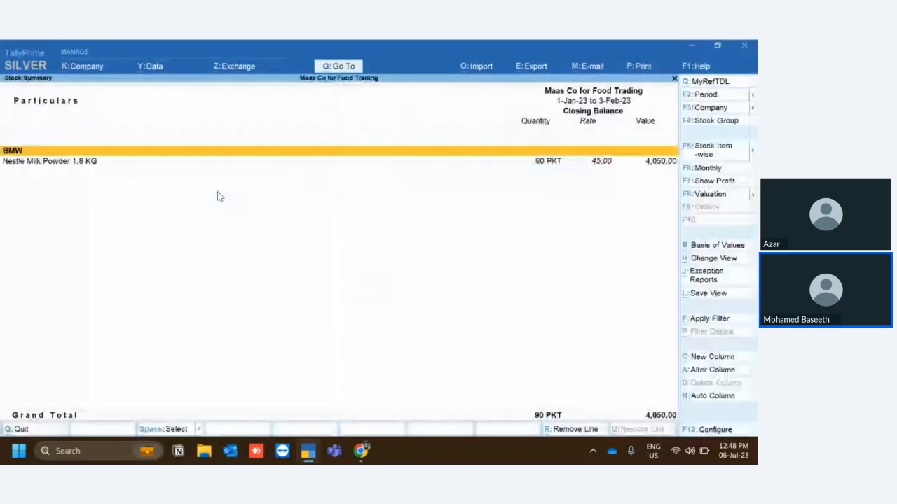
key("shift+Return")
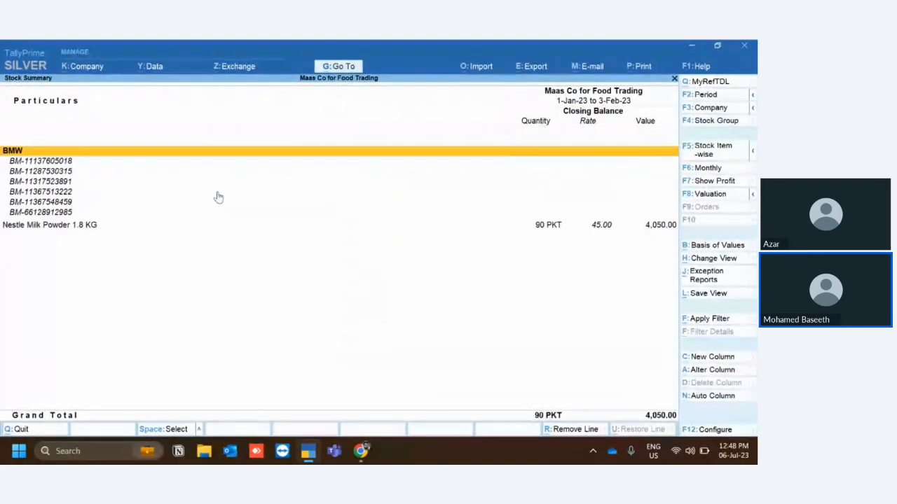
key("shift+Return")
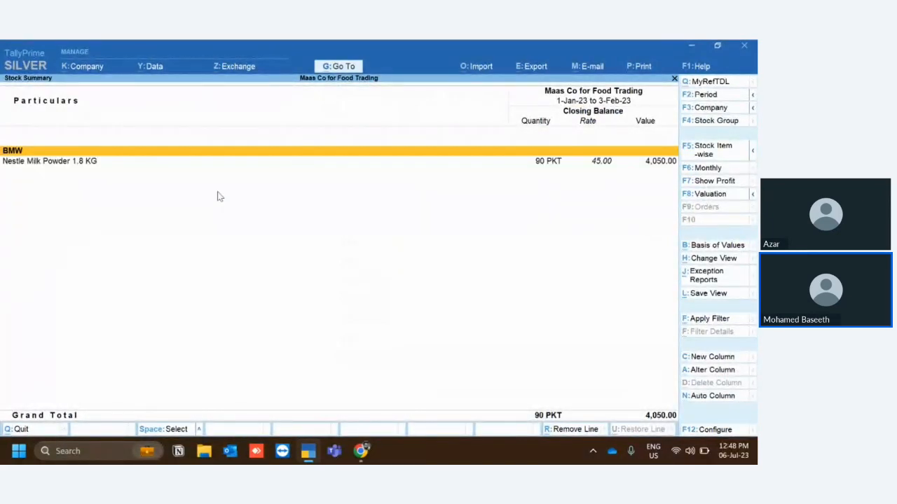
key("Escape")
key("Home")
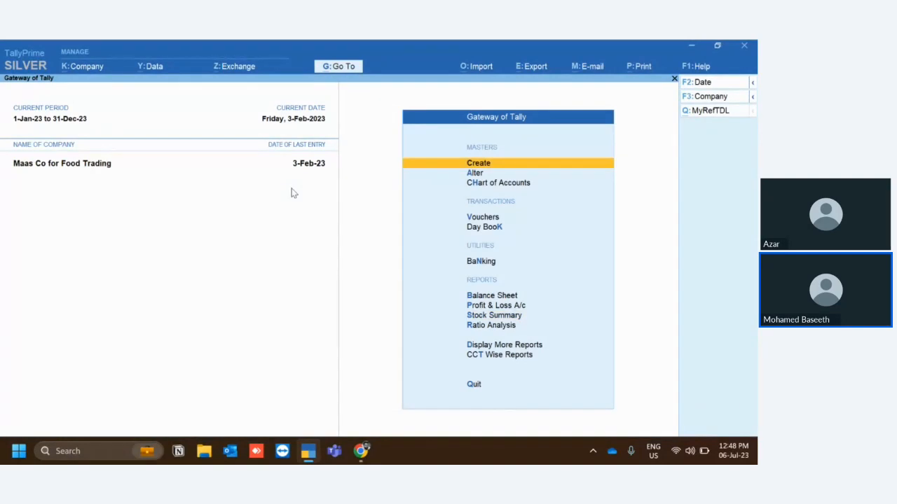
Select the company Maas for Trading Plastics and migrate its data to the current release.
key("alt+k")
key("s")
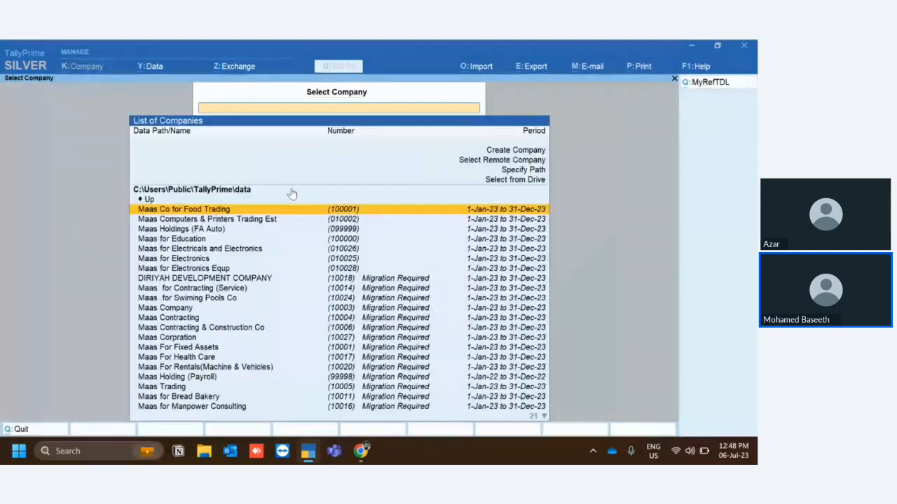
key("Down")
key("Down")
key("Down")
key("Down")
key("Down")
key("Down")
key("Down")
key("Down")
key("Down")
key("Down")
key("Down")
key("Down")
key("Down")
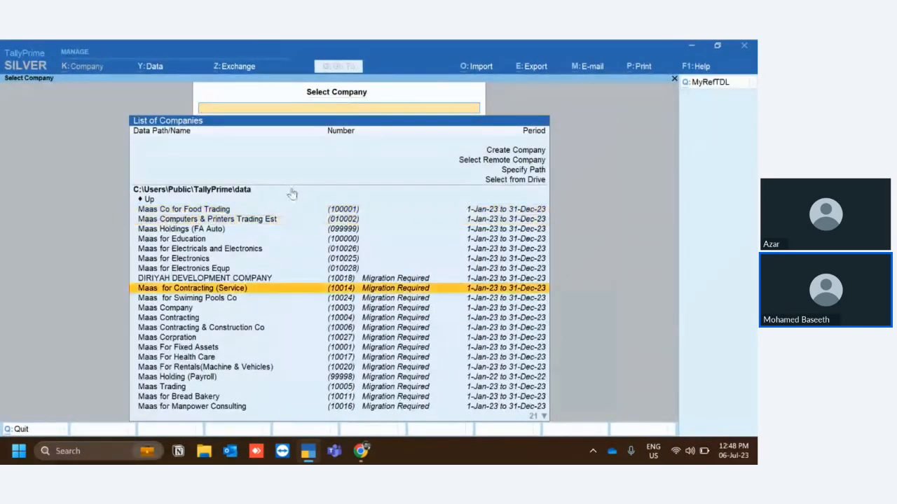
key("Down")
key("Down")
key("Down")
key("Down")
key("Down")
key("Down")
key("Down")
key("Down")
key("Down")
key("Down")
key("Down")
key("Down")
key("Down")
key("Down")
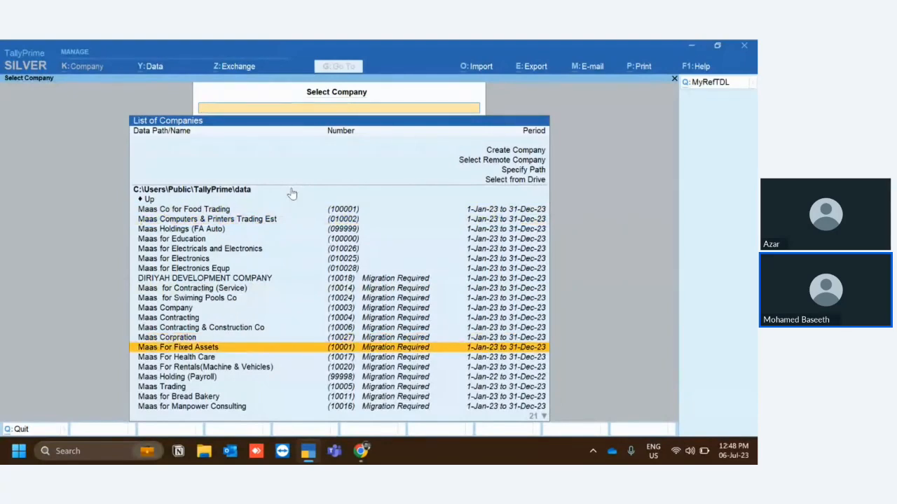
key("Down")
key("Down")
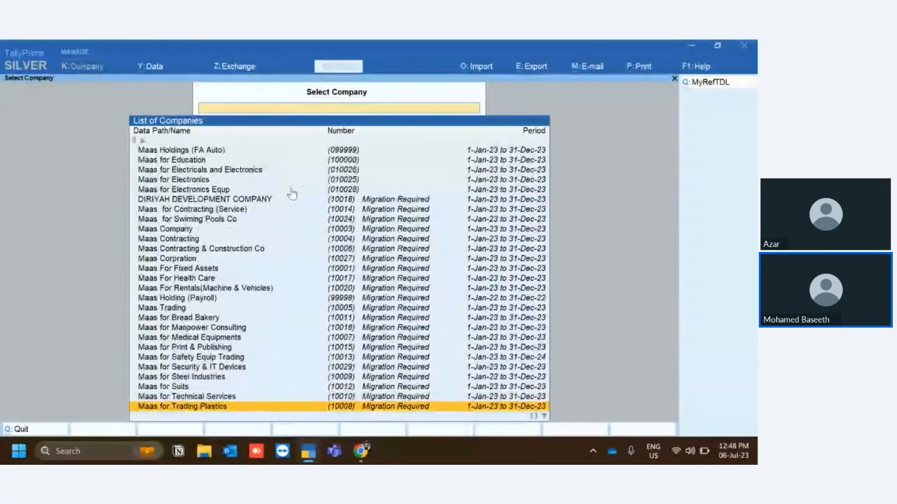
key("Up")
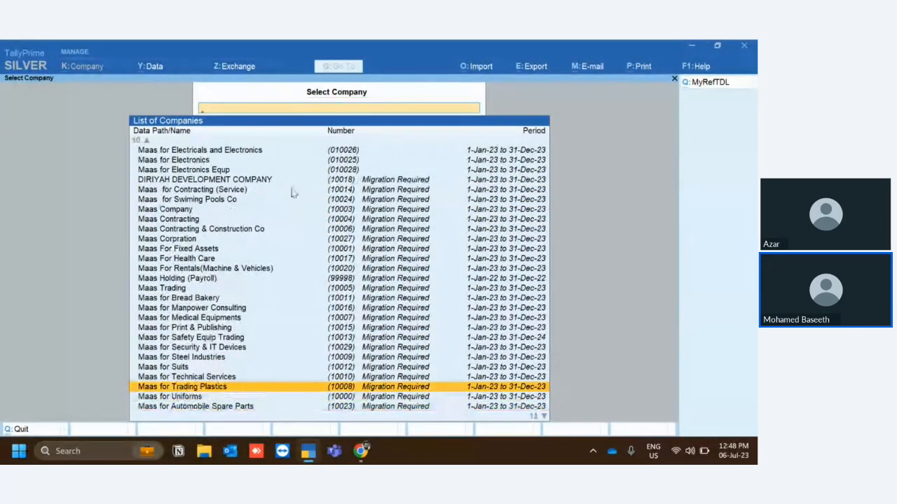
key("Return")
key("Return")
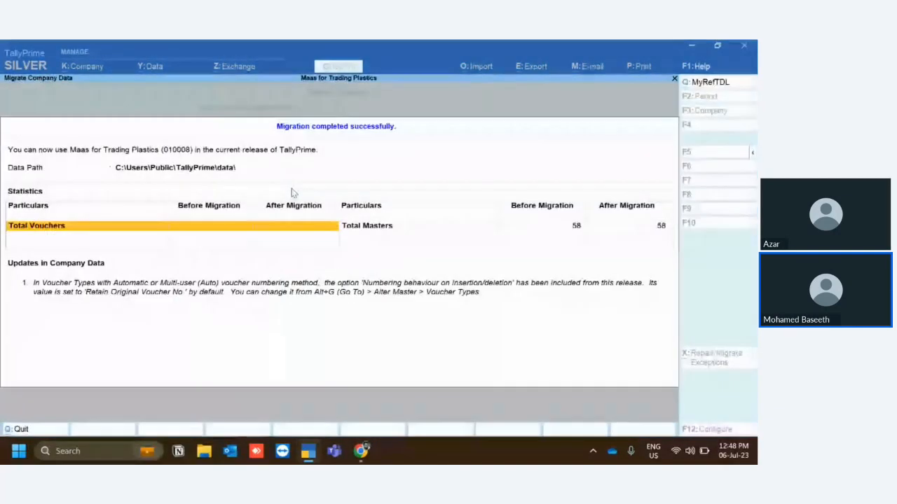
Close the migration report and view the Stock Summary of Maas for Trading Plastics.
key("Escape")
key("s")
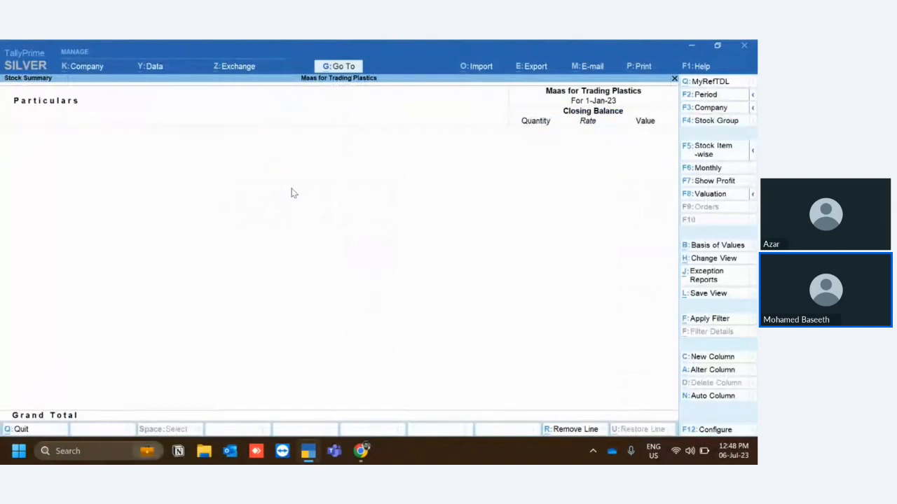
Return to the list of companies and select Maas Computers & Printers Trading Est.
key("Escape")
key("ctrl+F3")
key("Return")
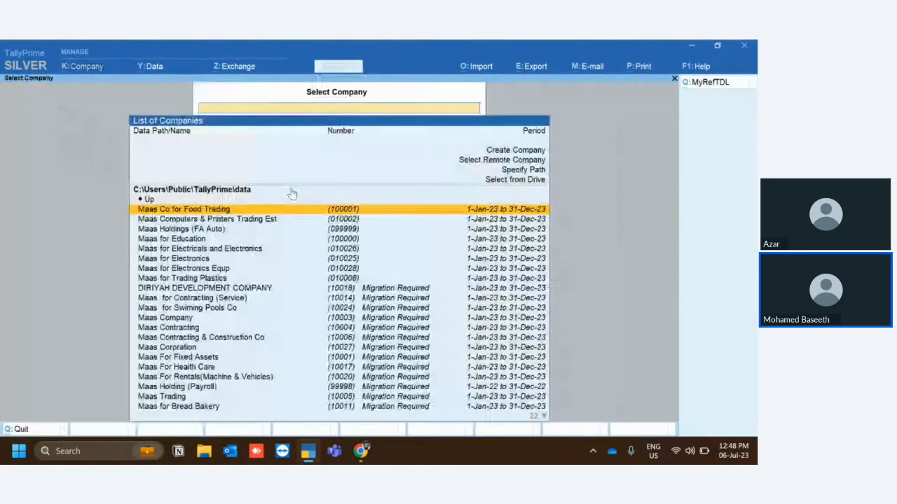
key("Down")
key("Down")
key("Up")
key("Return")
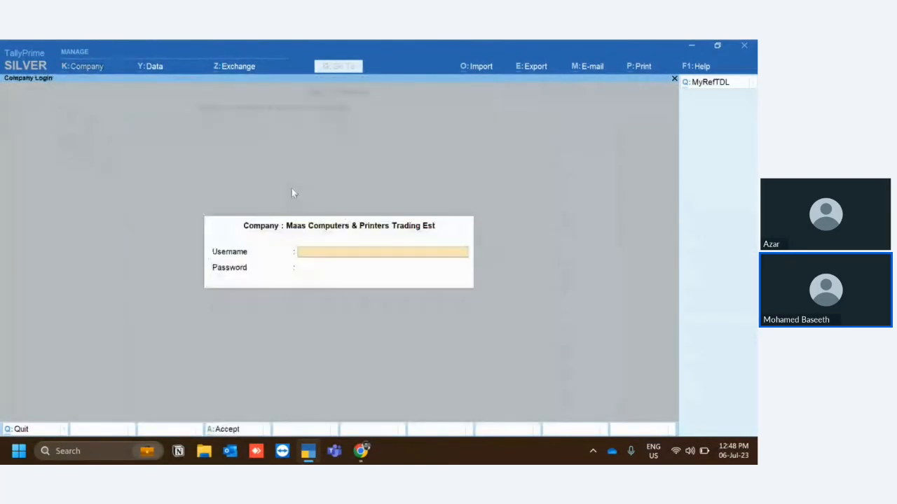
Log in to the company with the username and account password, and open the Stock Summary with the Valves group expanded.
type("admin")
key("Return")
type("admin")
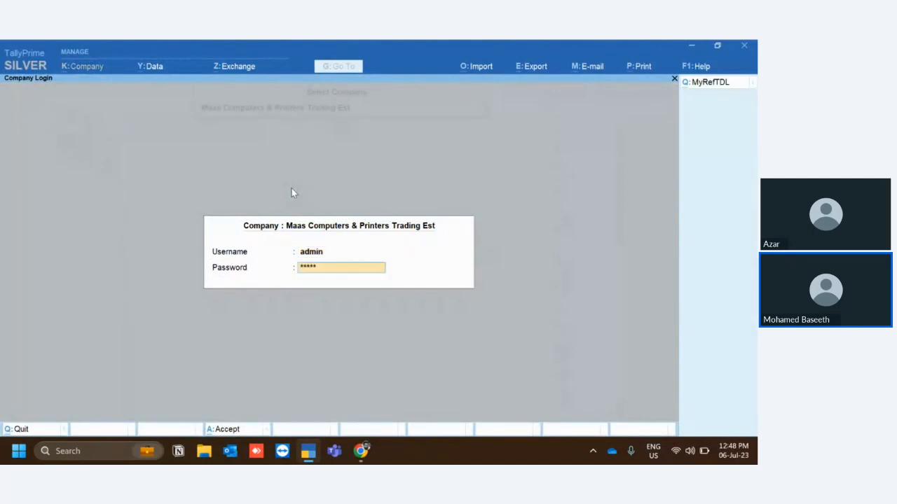
key("Return")
key("s")
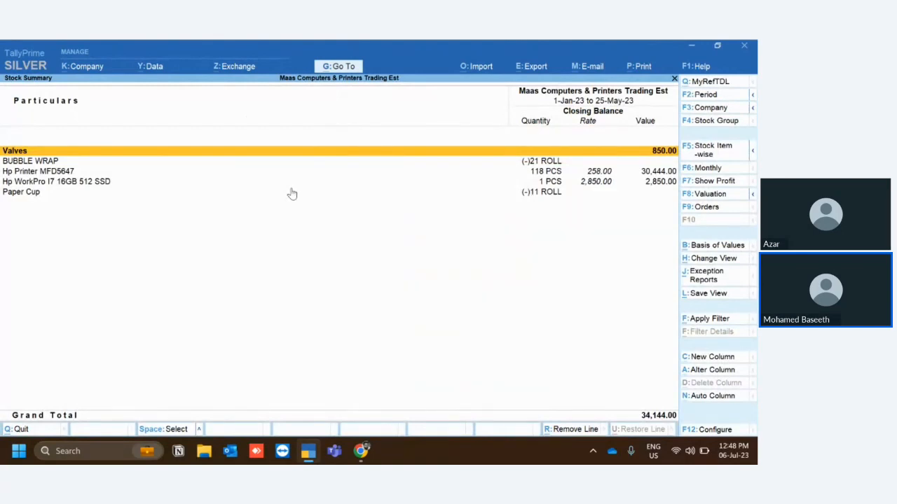
key("shift+Return")
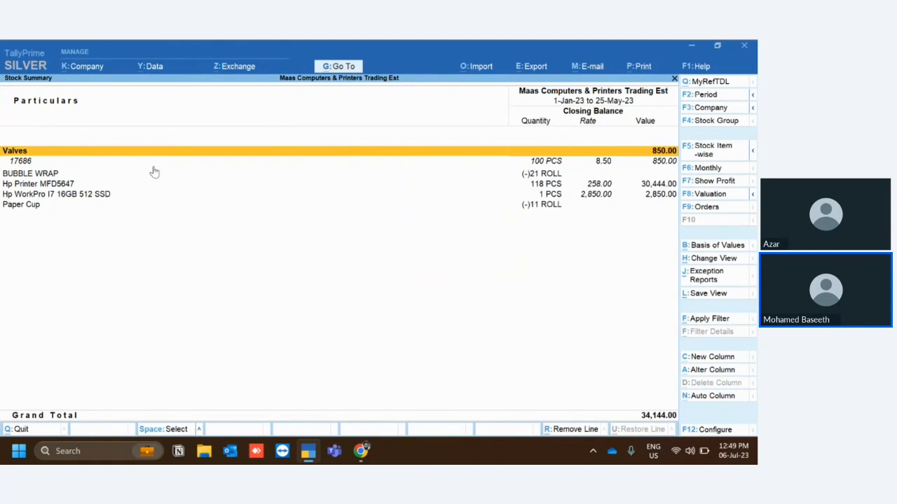
Start a basic filter on the stock groups and items, using Closing Qty as the field.
left_click(702, 321)
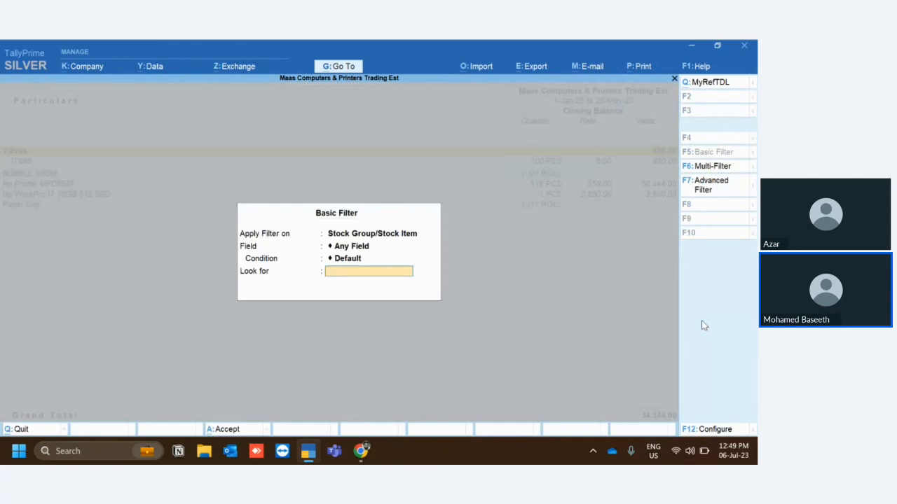
left_click(352, 250)
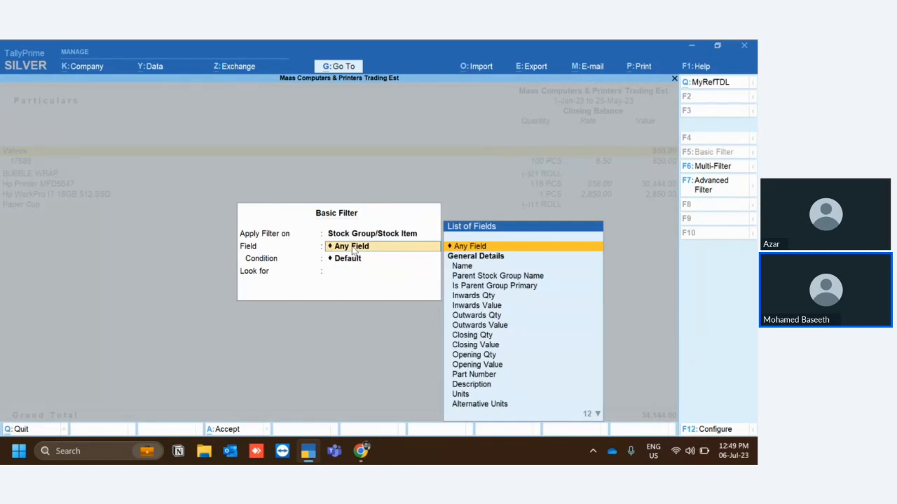
key("Down")
key("Down")
key("Down")
key("Down")
key("Down")
key("Down")
key("Down")
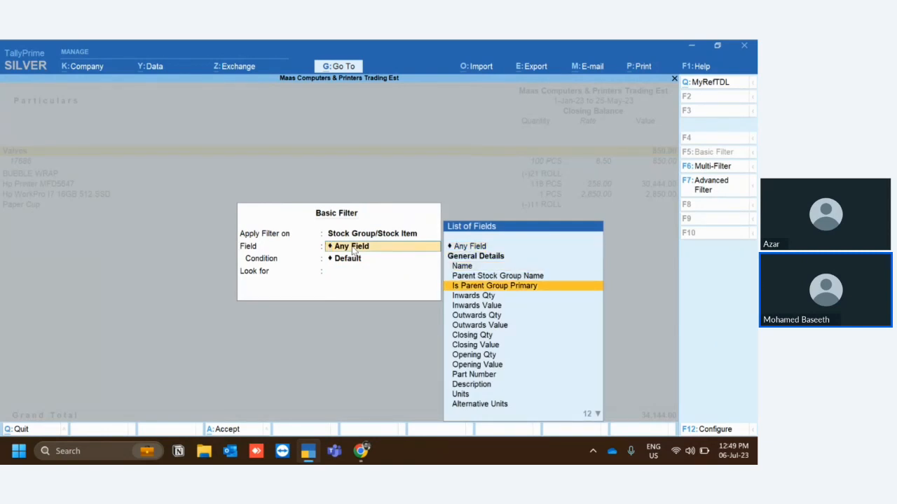
key("Down")
key("Down")
key("Return")
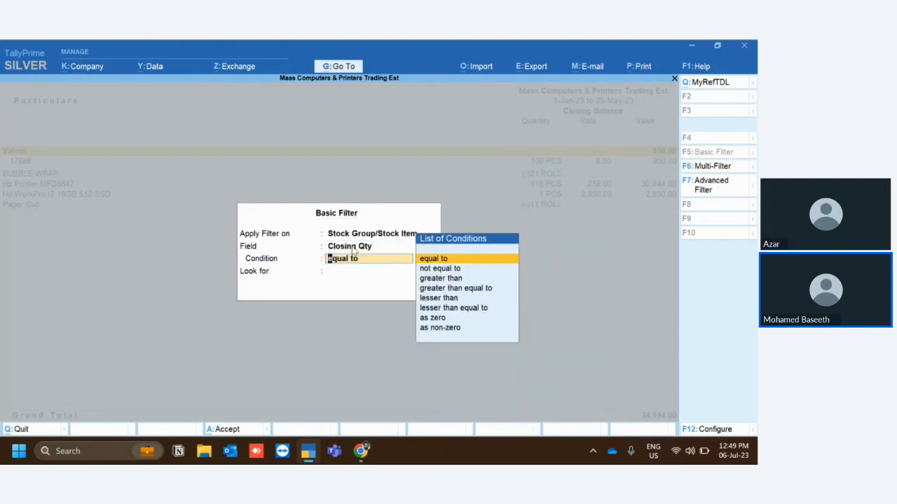
Set the filter condition to lesser than 5 and apply it to the Stock Summary.
key("Down")
key("Down")
key("Down")
key("Down")
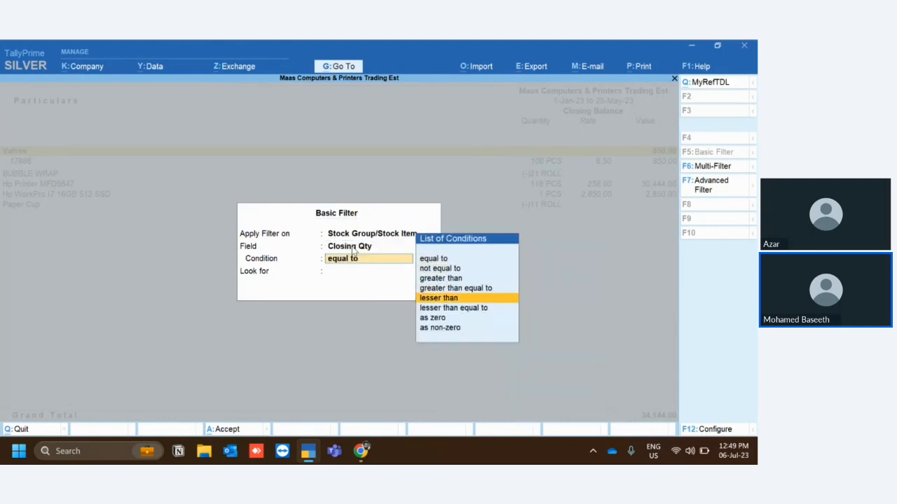
key("Return")
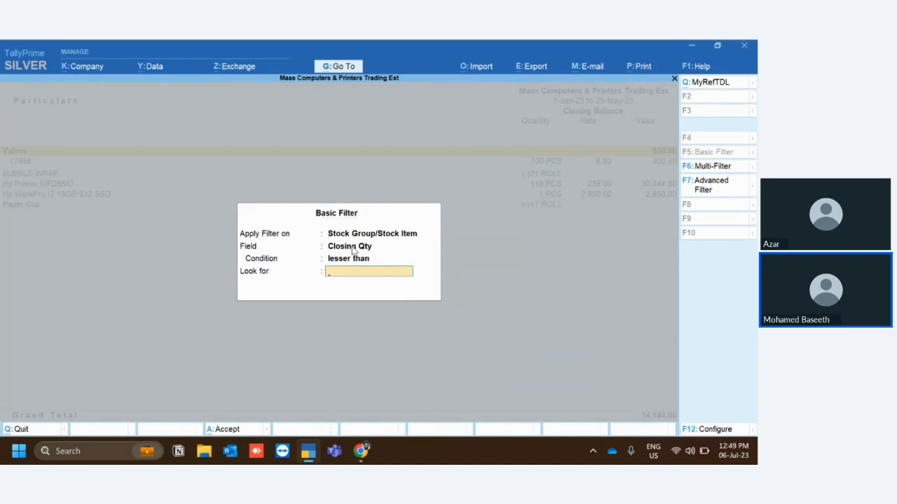
type("5")
key("Return")
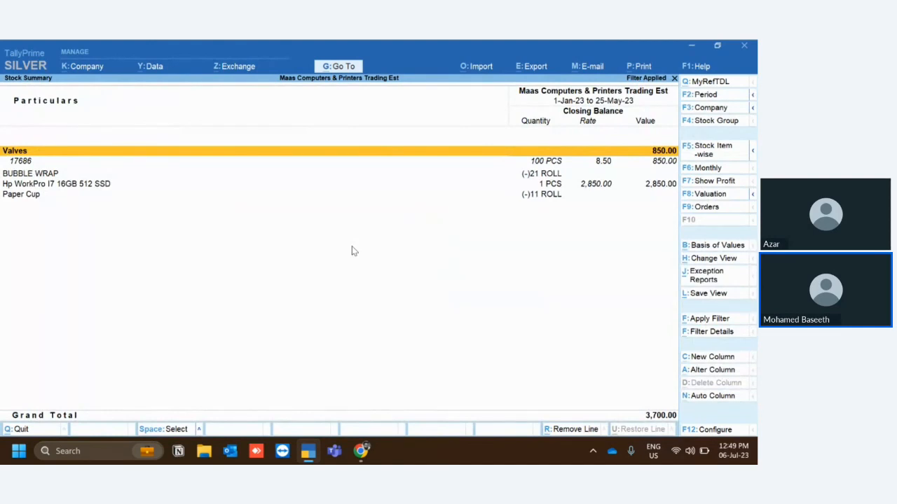
Switch the Stock Summary to the stock item-wise view and remove the applied filter.
left_click(719, 151)
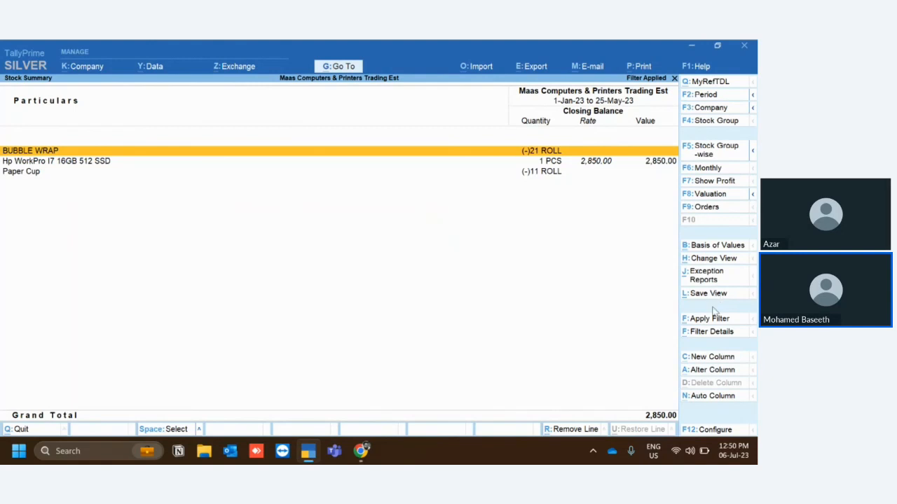
left_click(674, 79)
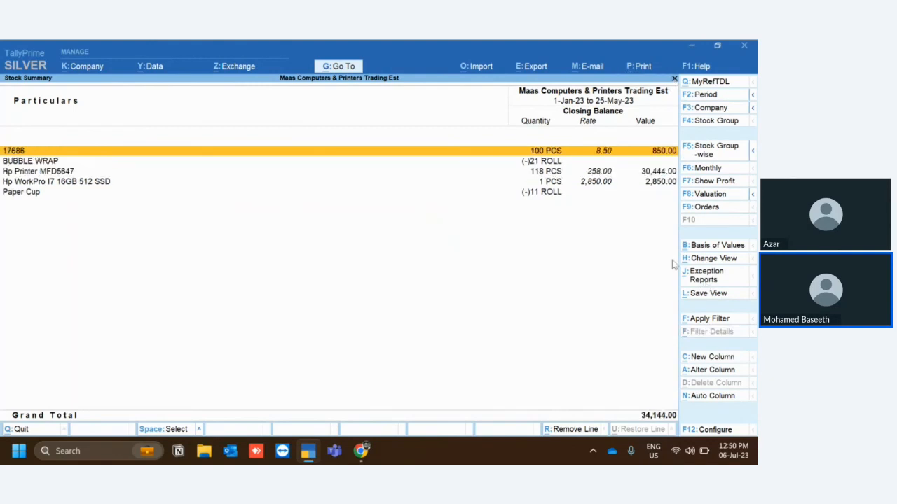
left_click(705, 319)
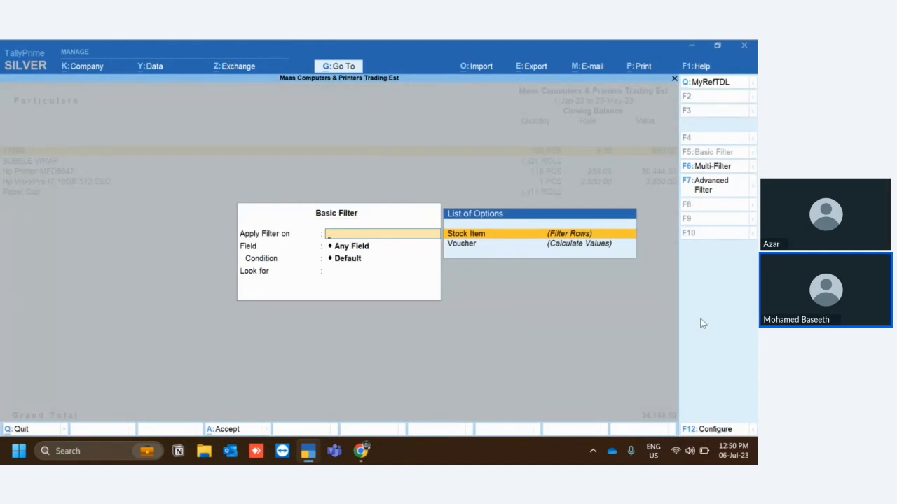
key("Escape")
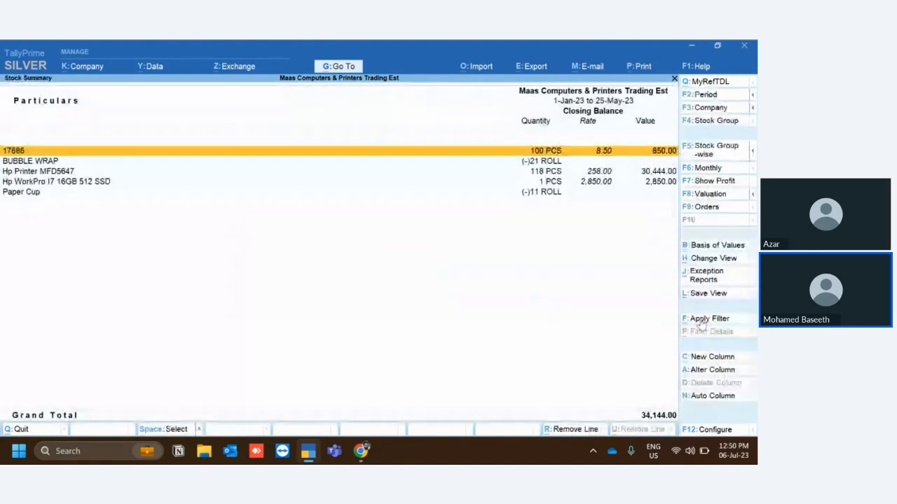
key("alt")
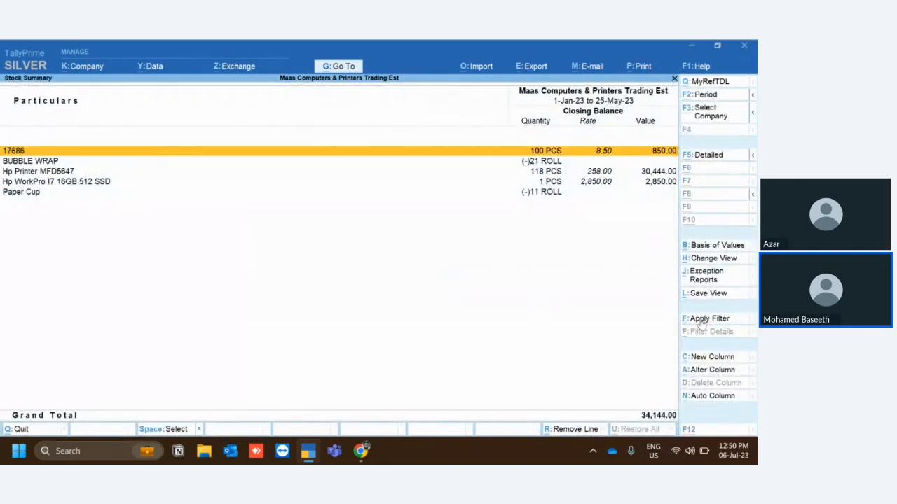
key("alt+p")
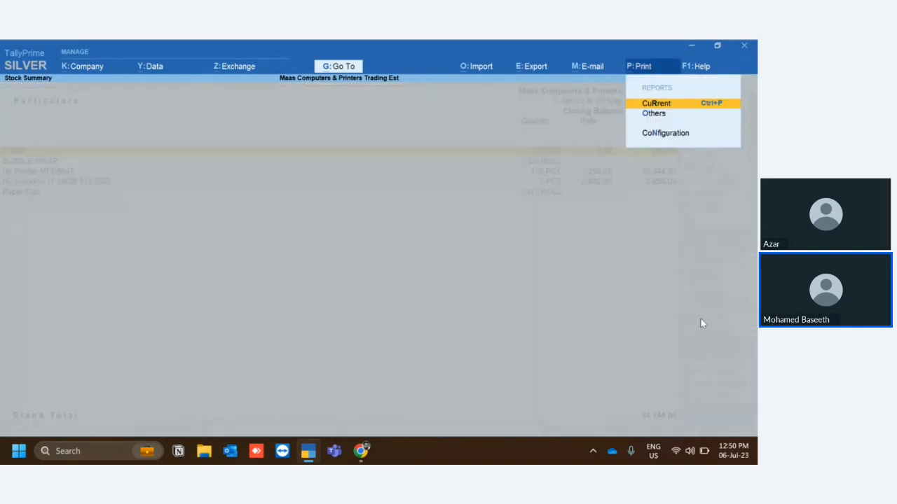
key("Escape")
Change the Stock Summary period to start from 1-Jan-22, keeping the end date.
key("alt+F2")
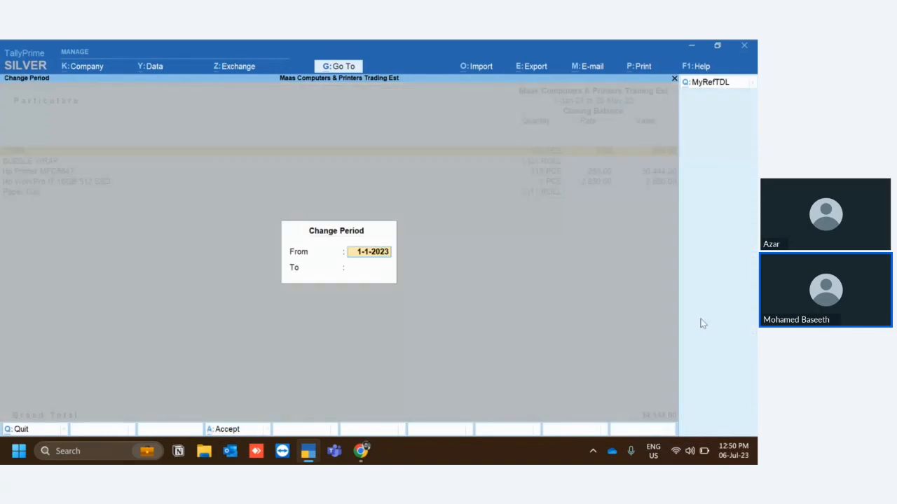
type("jan22")
key("Return")
key("Return")
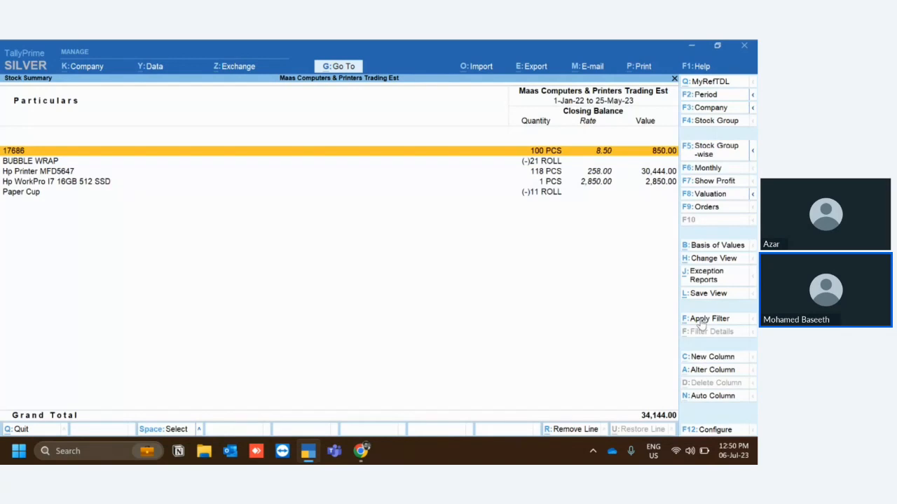
Configure the Stock Summary to show alternate units.
key("F12")
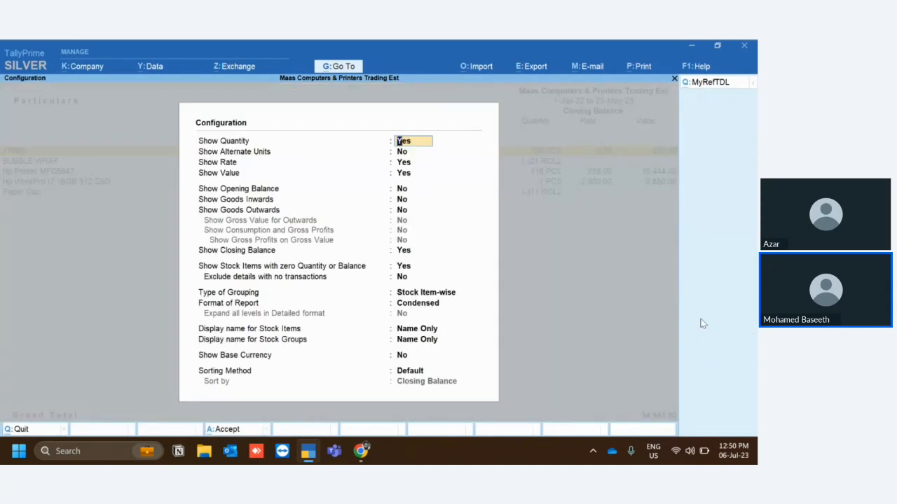
key("Return")
type("y")
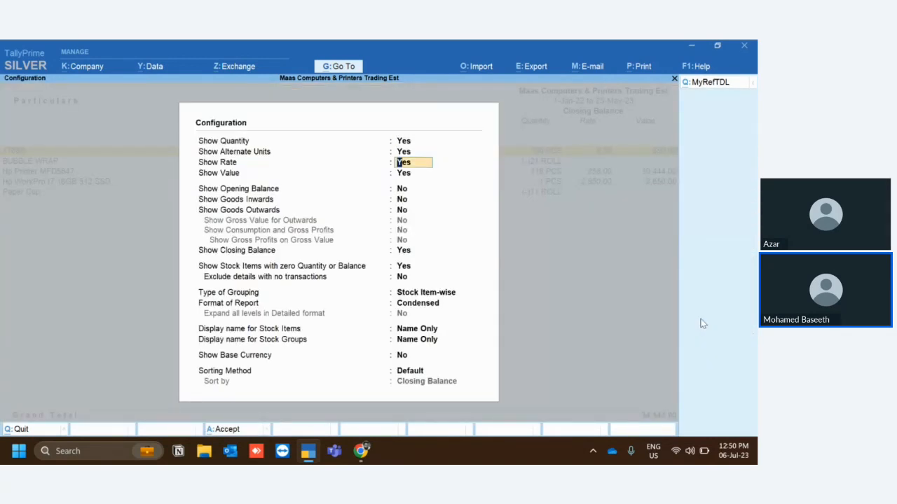
key("ctrl+a")
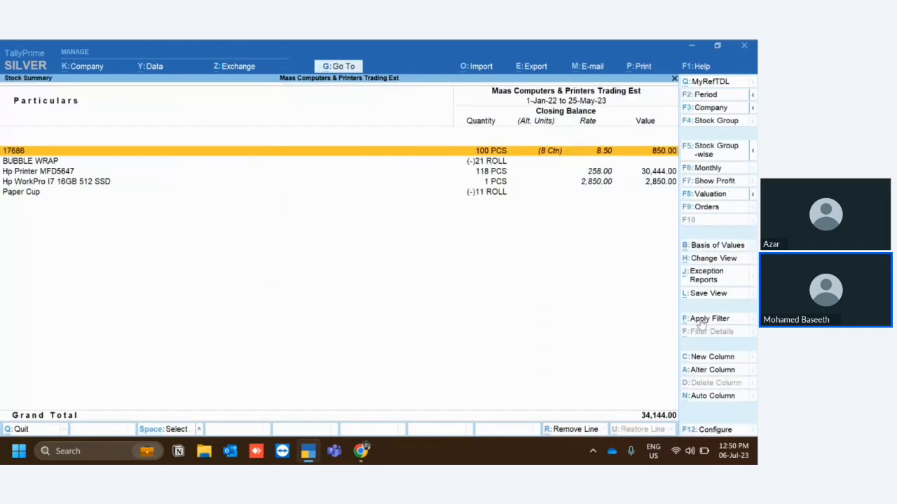
Configure the Stock Summary to show the opening balance, goods inwards and goods outwards.
key("F12")
key("Down")
key("Down")
key("Down")
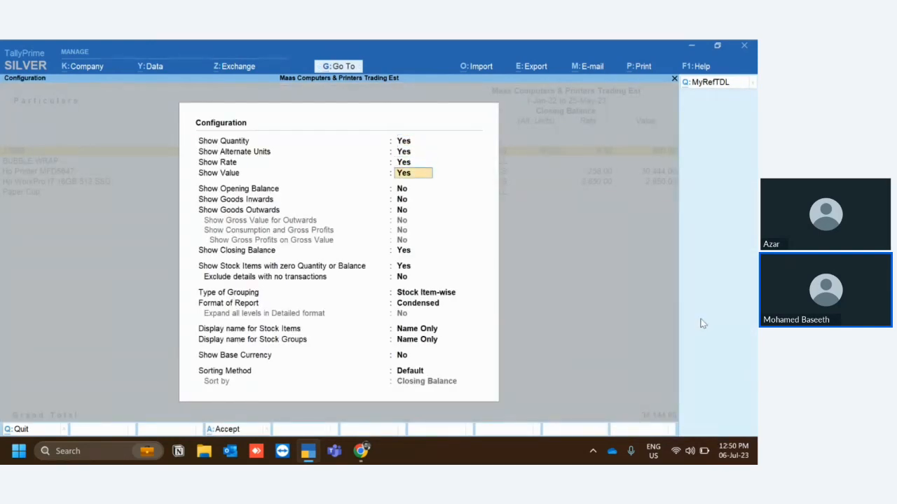
key("Down")
type("y")
key("Return")
type("y")
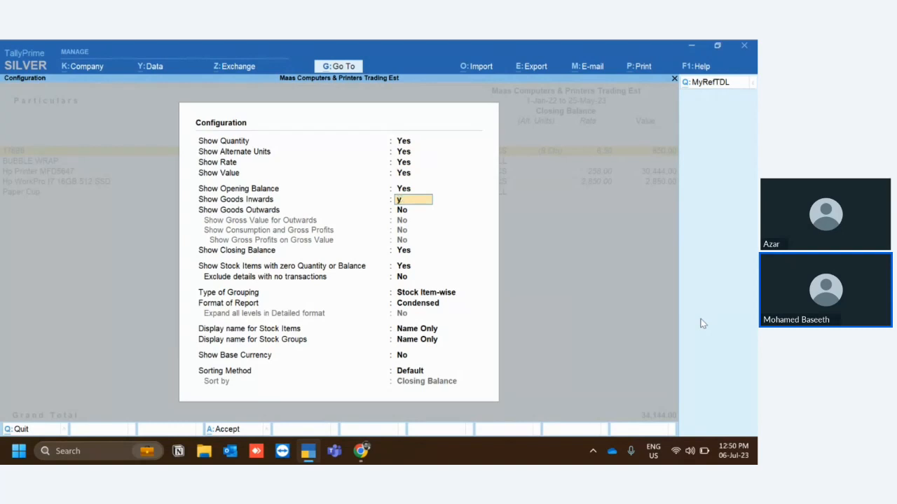
key("Return")
type("y")
key("Return")
key("Return")
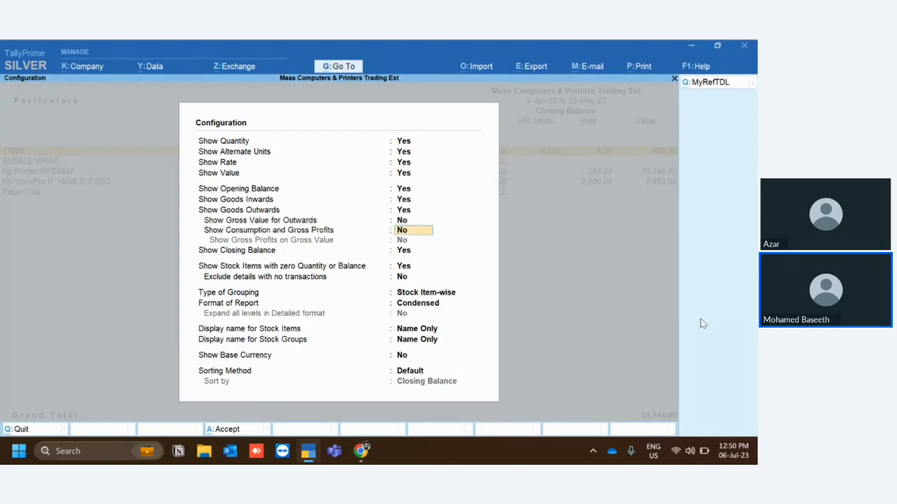
key("Return")
key("ctrl+a")
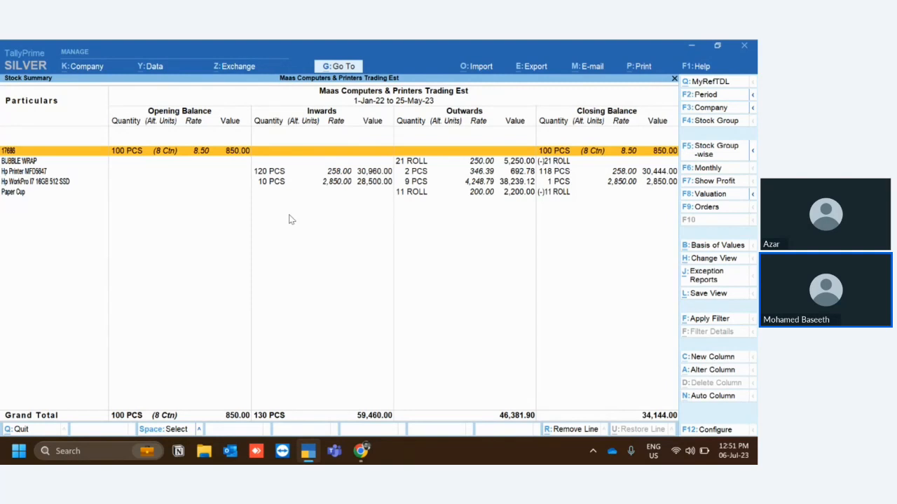
Open the Advanced Filter for the Stock Summary and end the Filter Rows list without a stock item condition.
left_click(714, 320)
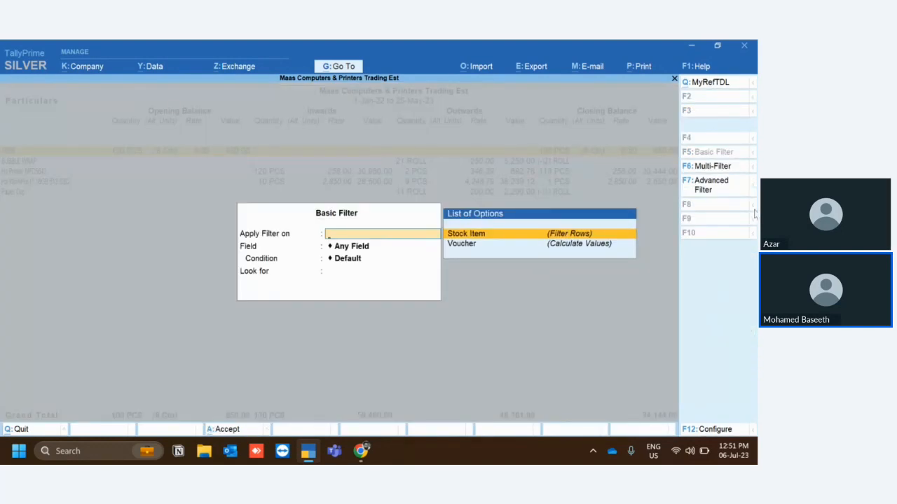
left_click(707, 190)
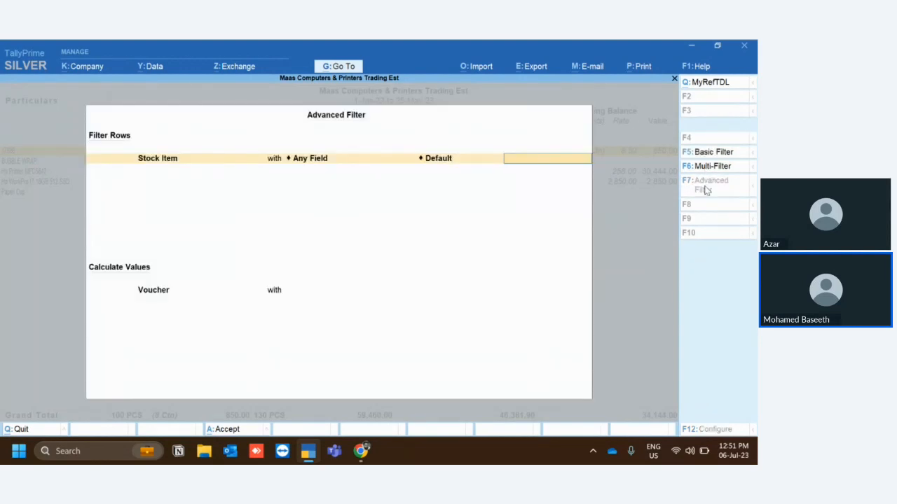
key("BackSpace")
key("BackSpace")
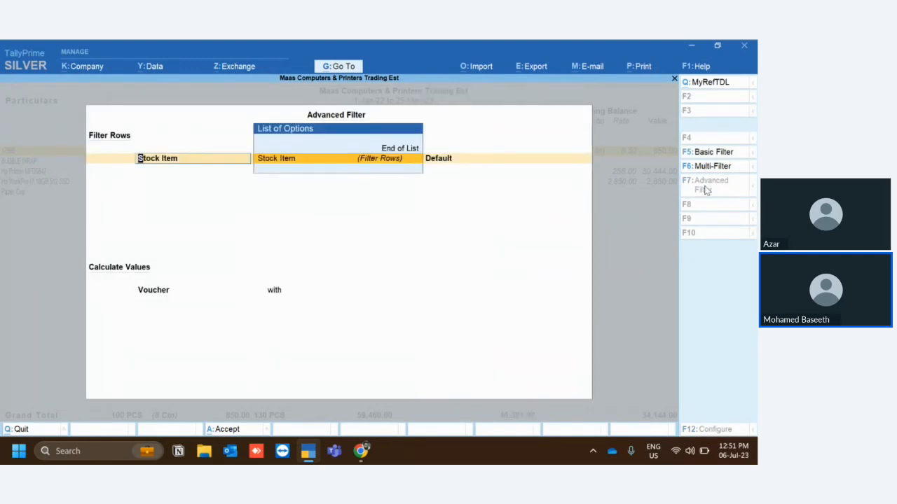
key("Return")
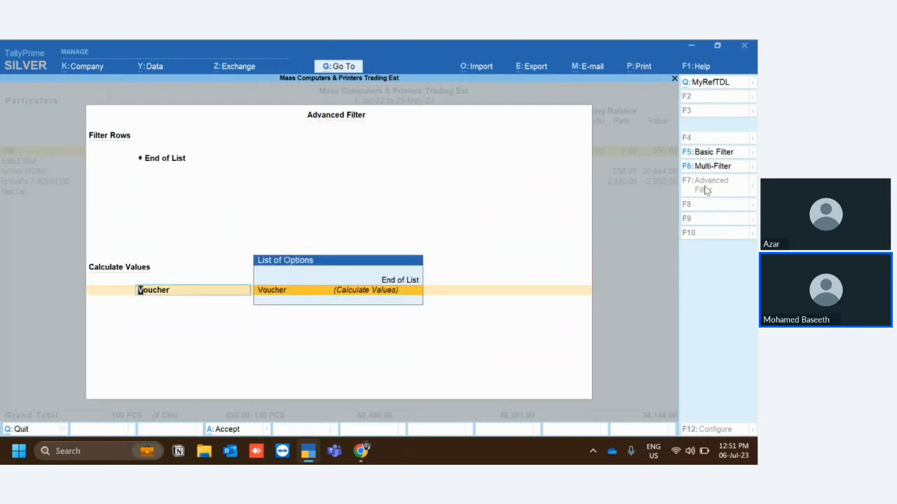
Calculate the Stock Summary values from vouchers with Voucher Type Name equal to Credit Note and apply the filter.
key("Return")
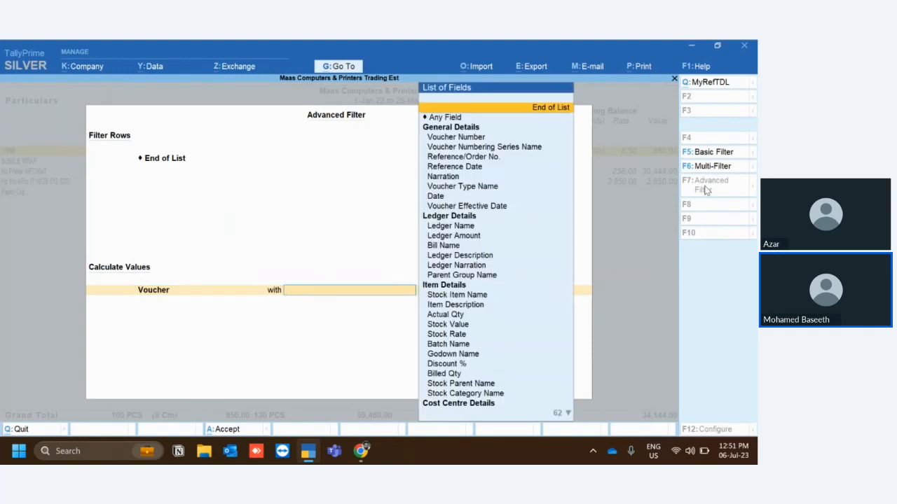
key("Down")
key("Down")
key("Down")
key("Down")
key("Down")
key("Down")
key("Down")
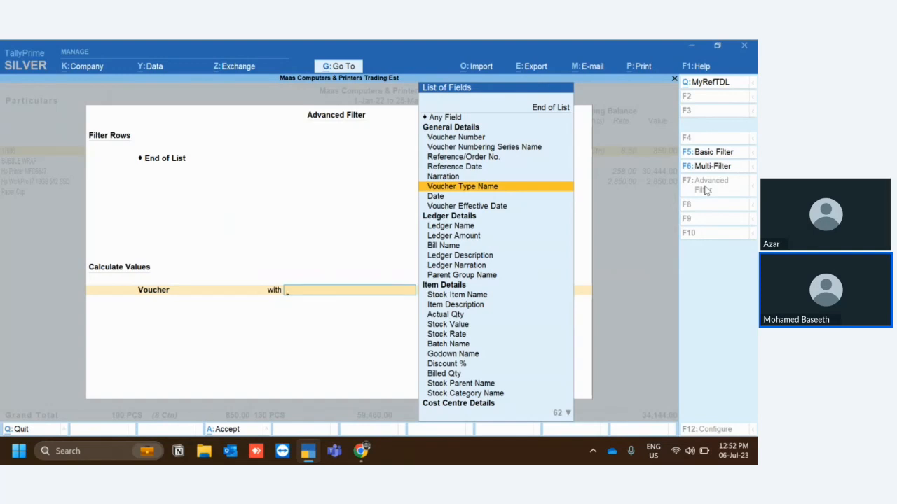
key("Return")
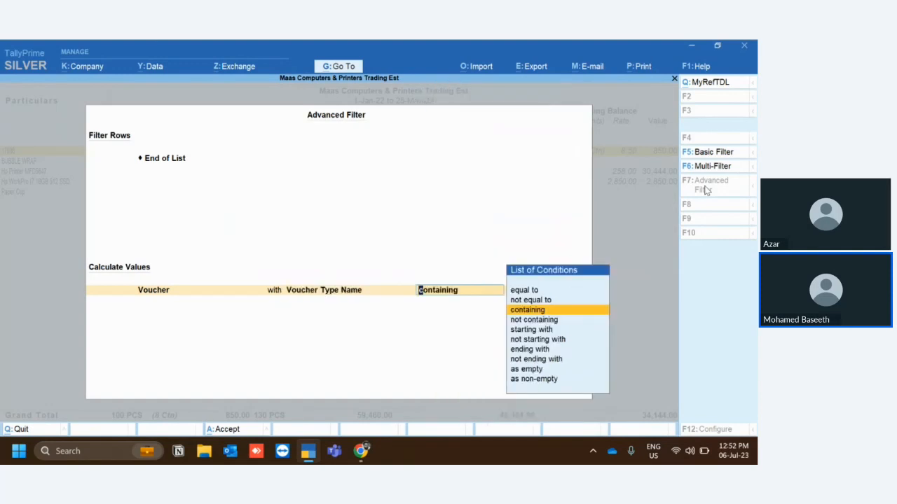
key("Up")
key("Up")
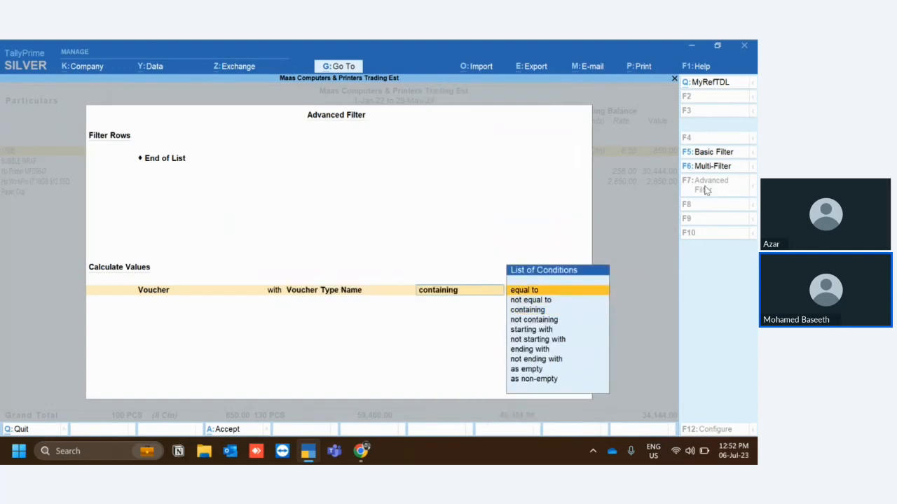
key("Return")
key("Down")
key("Down")
key("Down")
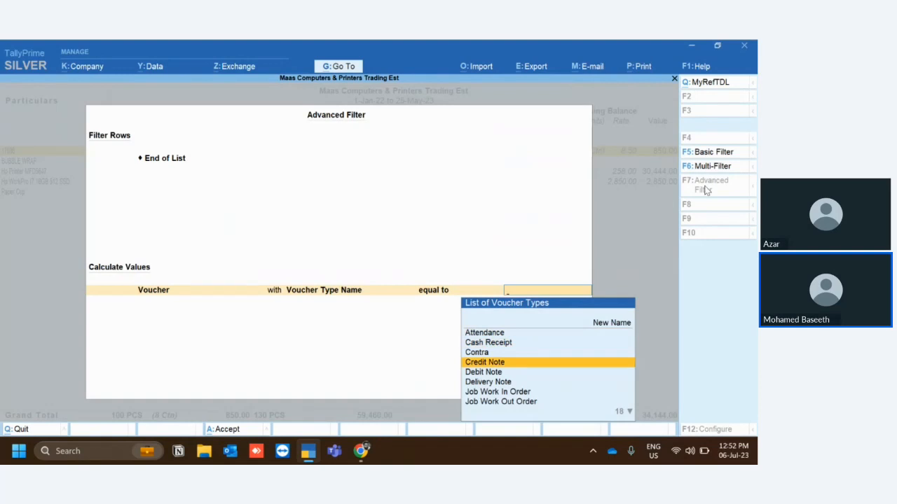
key("Return")
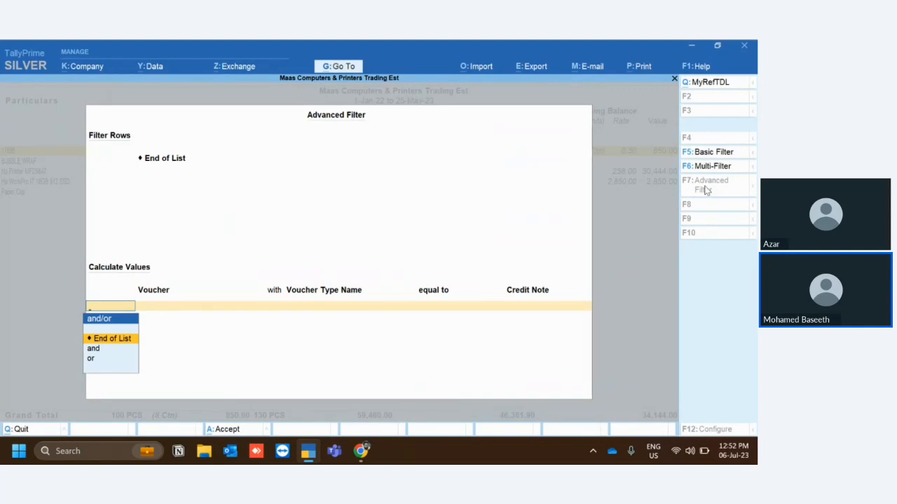
key("Return")
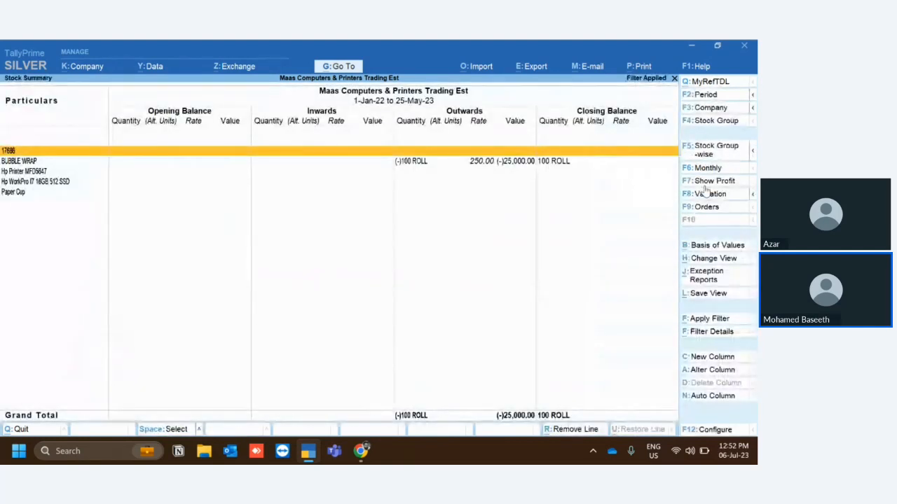
Drill down from BUBBLE WRAP through its monthly summary to the January 2023 stock item vouchers.
key("Down")
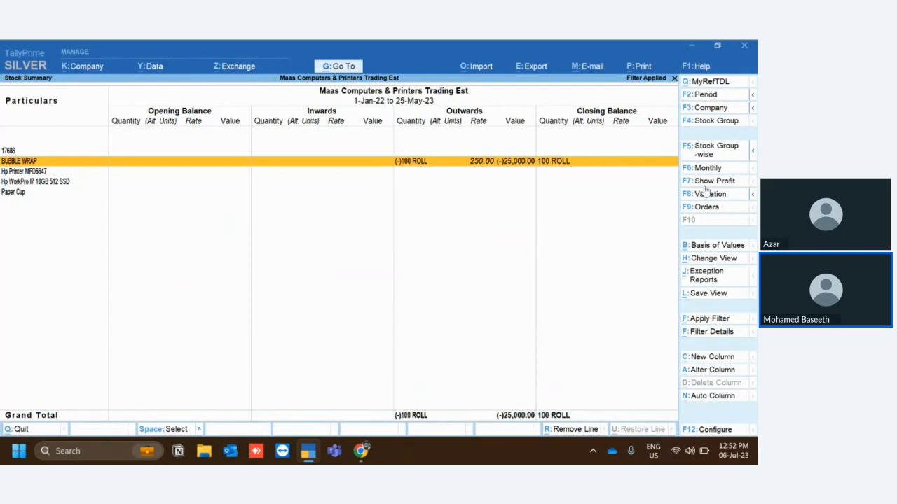
key("Return")
key("Up")
key("Up")
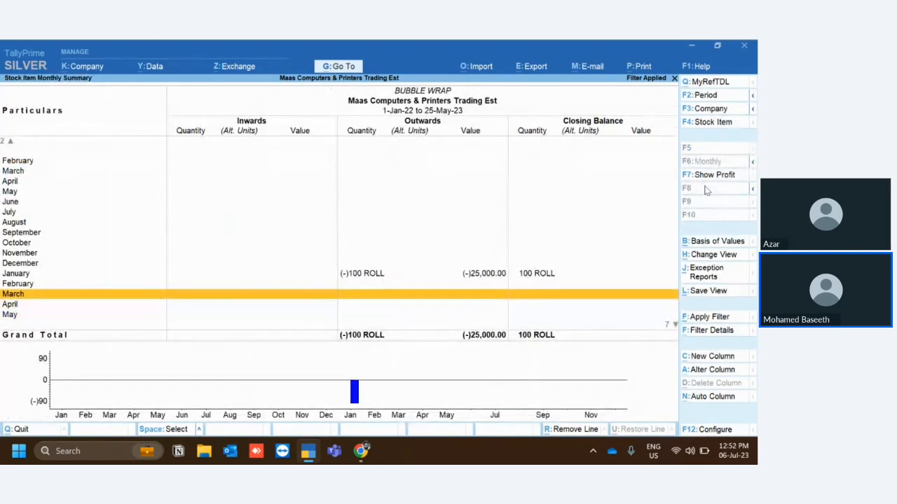
key("Up")
key("Up")
key("Return")
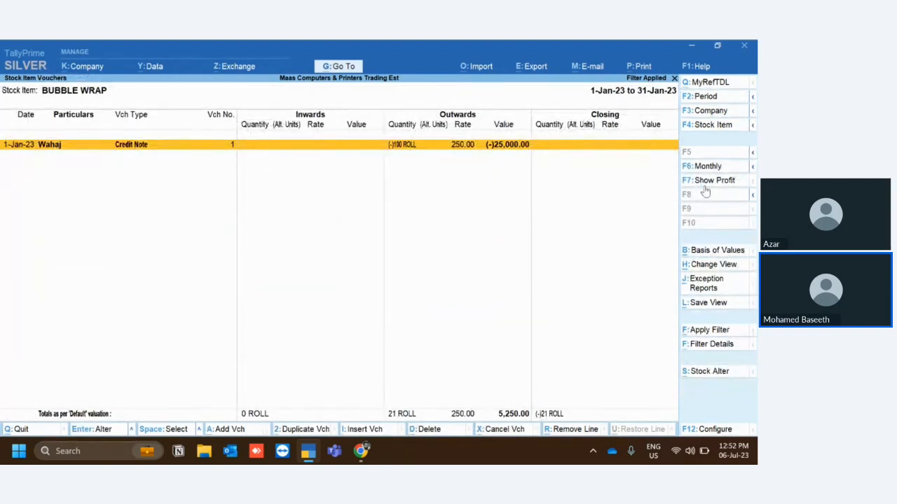
Clear the filter from the BUBBLE WRAP vouchers and monthly summary, and return to the Stock Summary.
key("Escape")
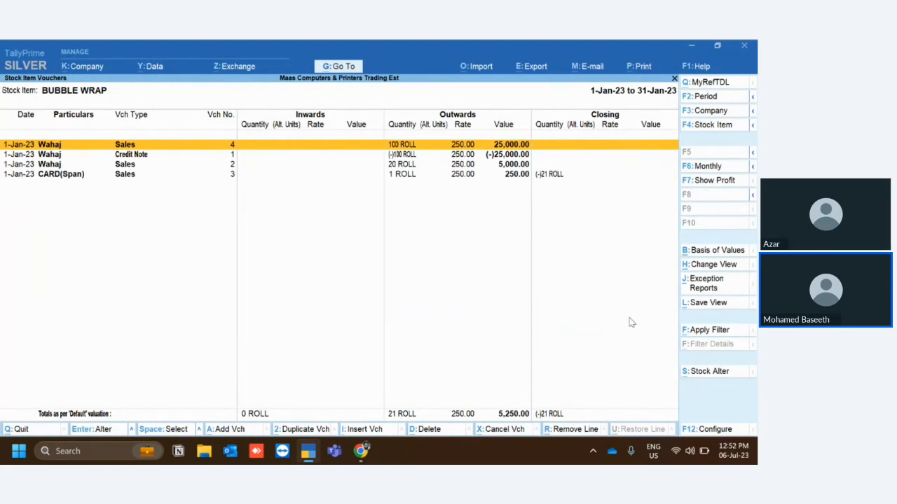
key("Escape")
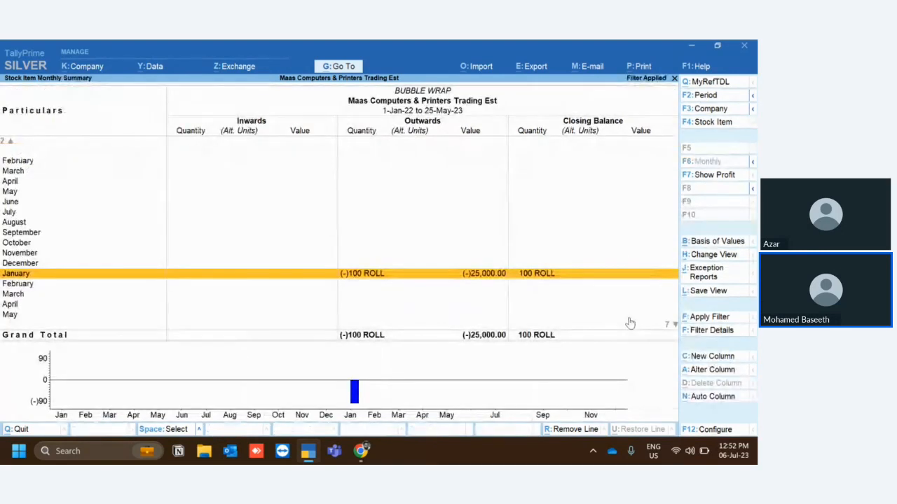
key("Escape")
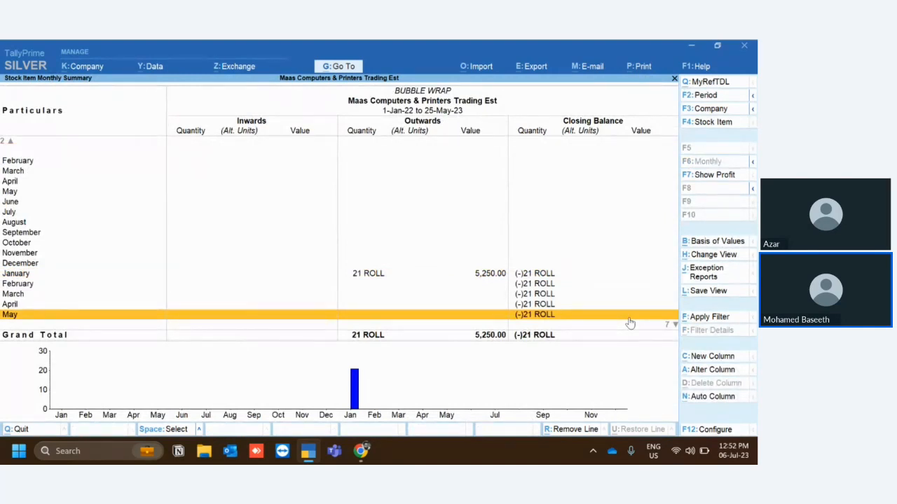
key("Escape")
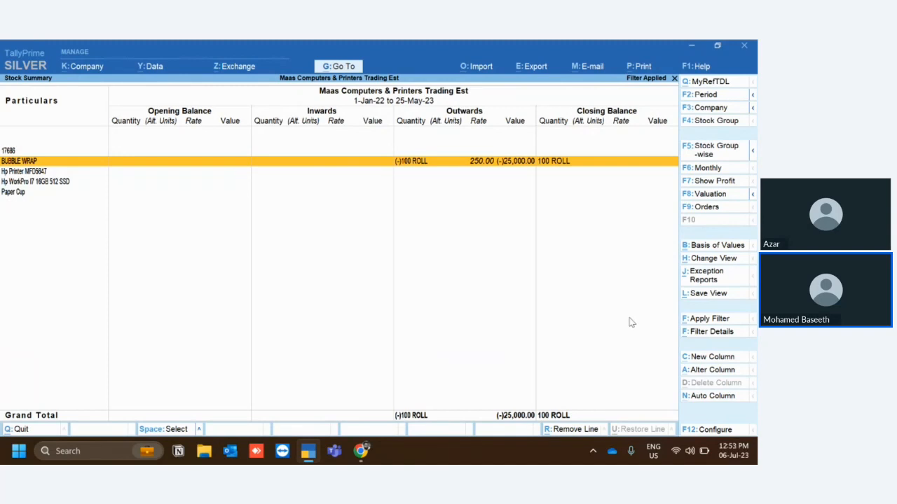
Reopen the Stock Summary filter and change the Calculate Values voucher condition's field to Ledger Name.
left_click(704, 321)
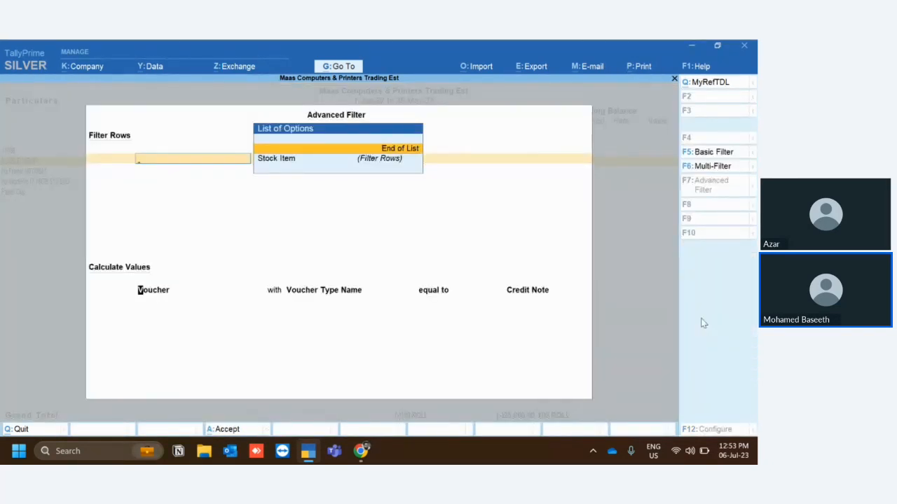
key("Return")
key("Return")
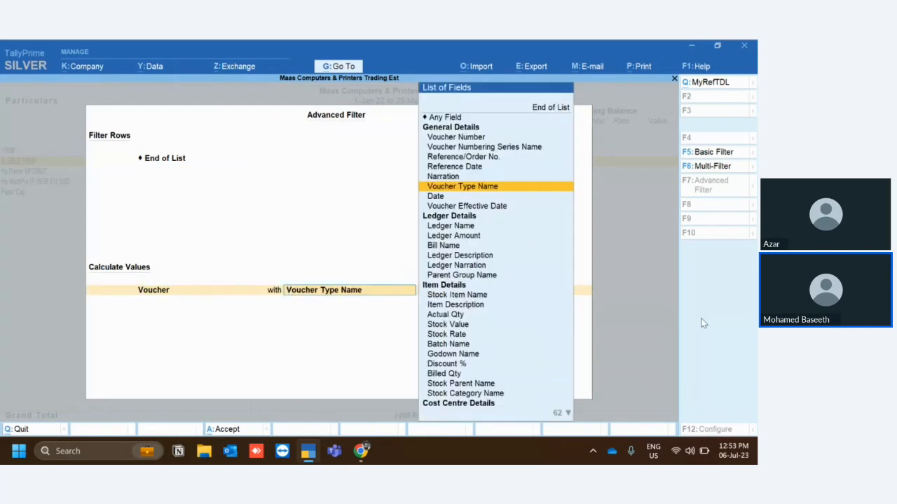
key("Down")
key("Down")
key("Down")
key("Down")
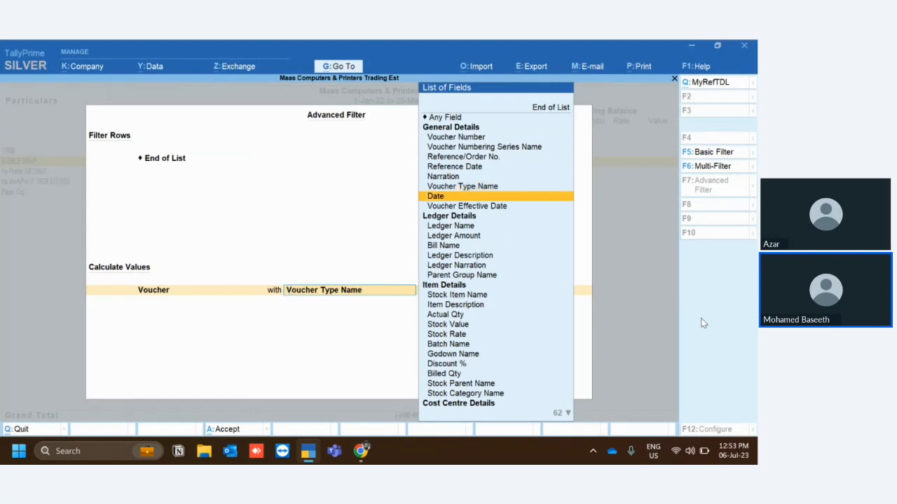
key("Down")
key("Down")
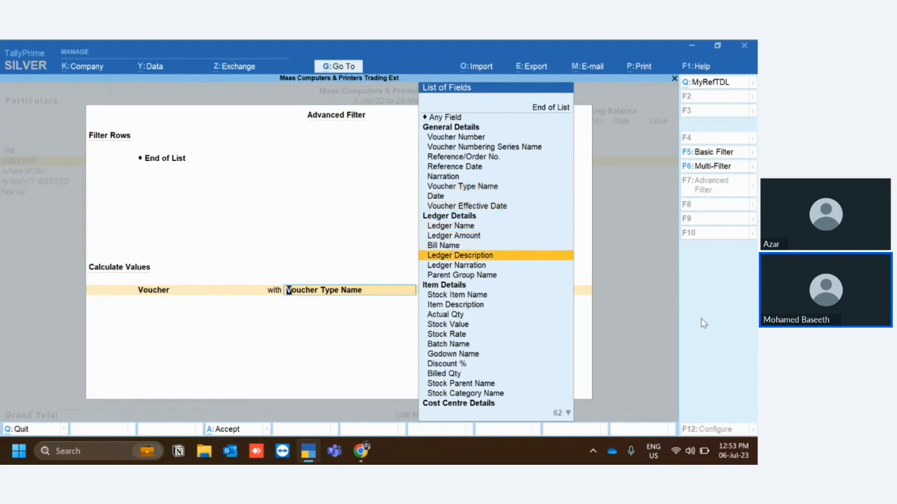
key("Down")
key("Up")
key("Up")
key("Up")
key("Return")
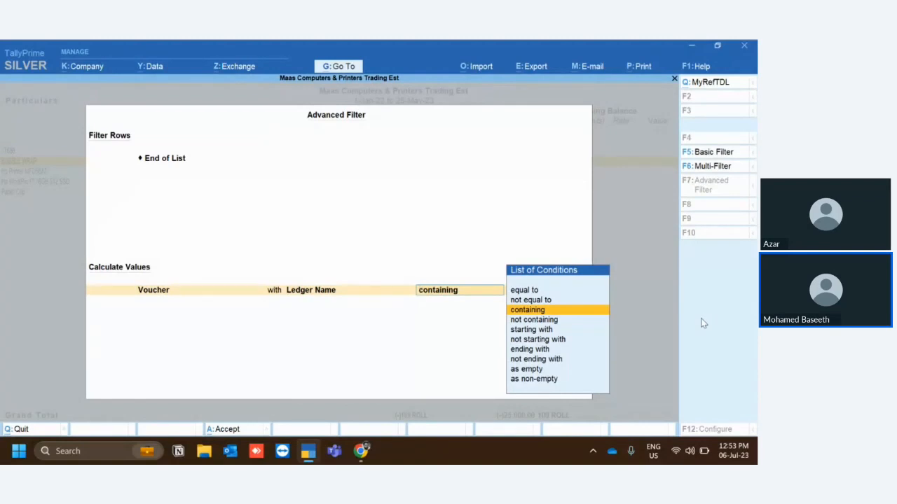
Set the Ledger Name condition to equal to Sales and apply the filter to the Stock Summary.
key("Up")
key("Return")
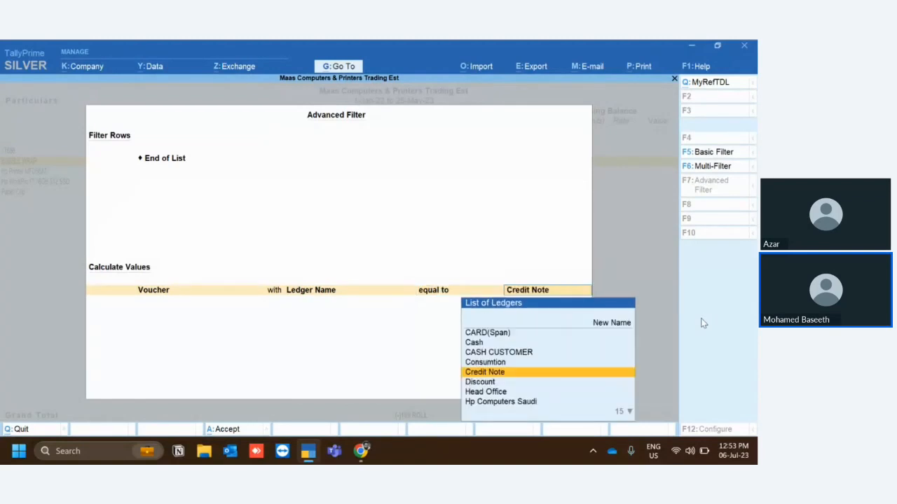
type("Sal")
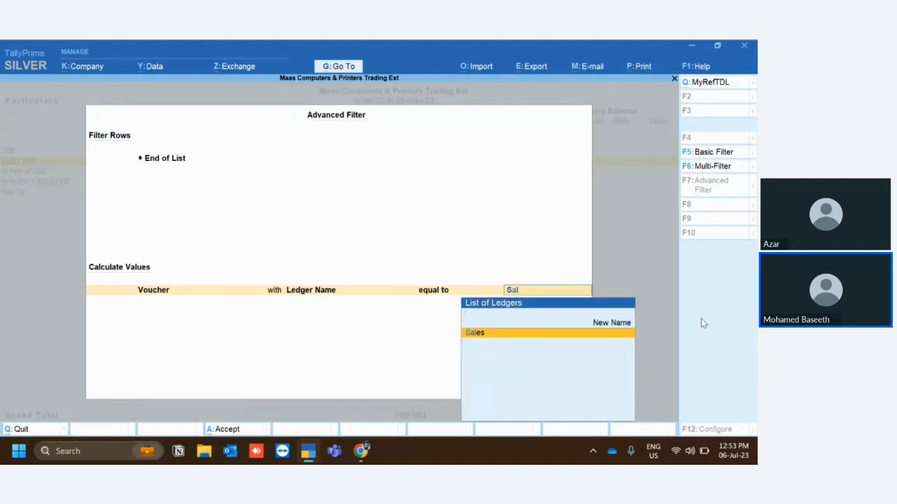
key("Return")
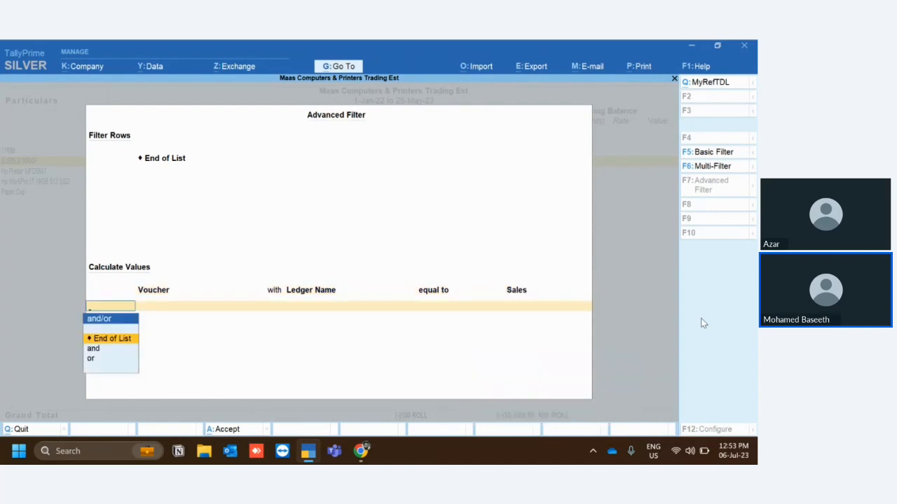
key("Return")
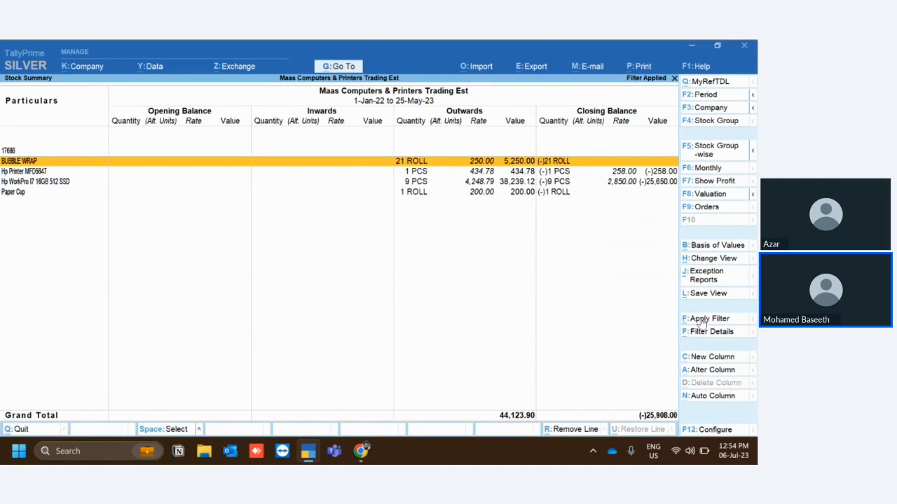
Leave the Stock Summary, view the Trial Balance from Display More Reports, and close it.
key("Escape")
key("Escape")
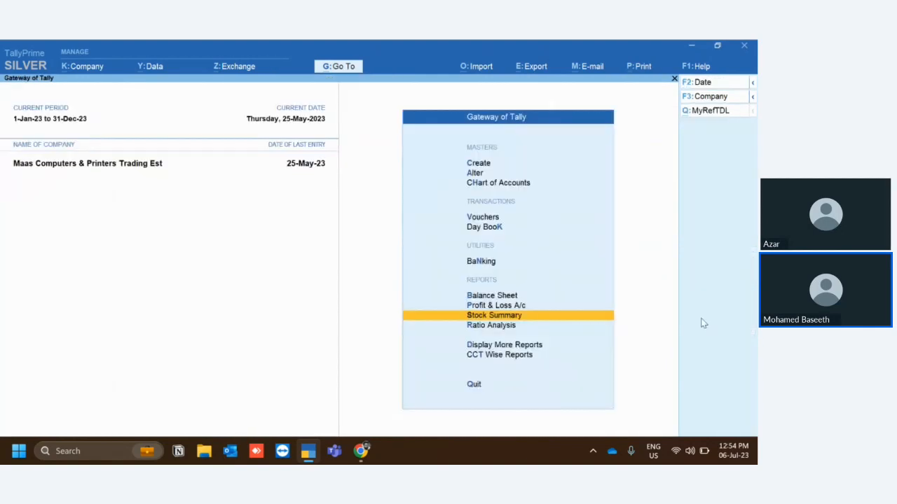
key("Down")
key("Down")
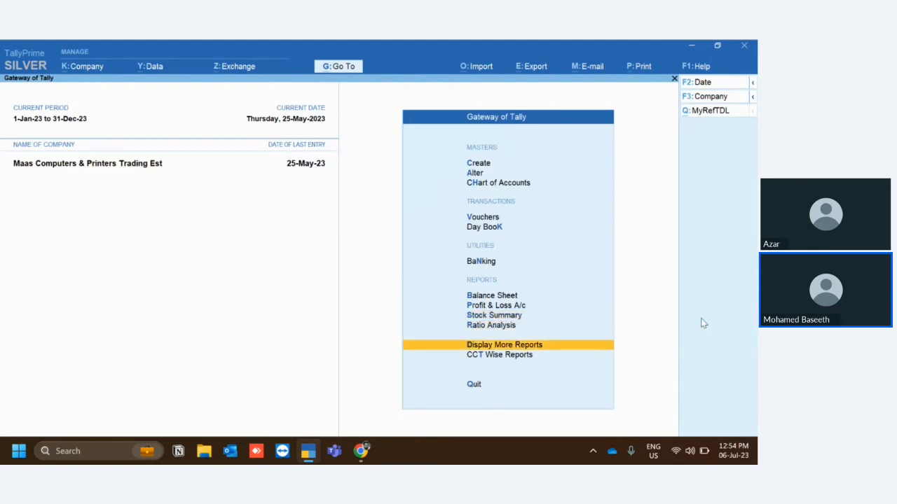
key("Return")
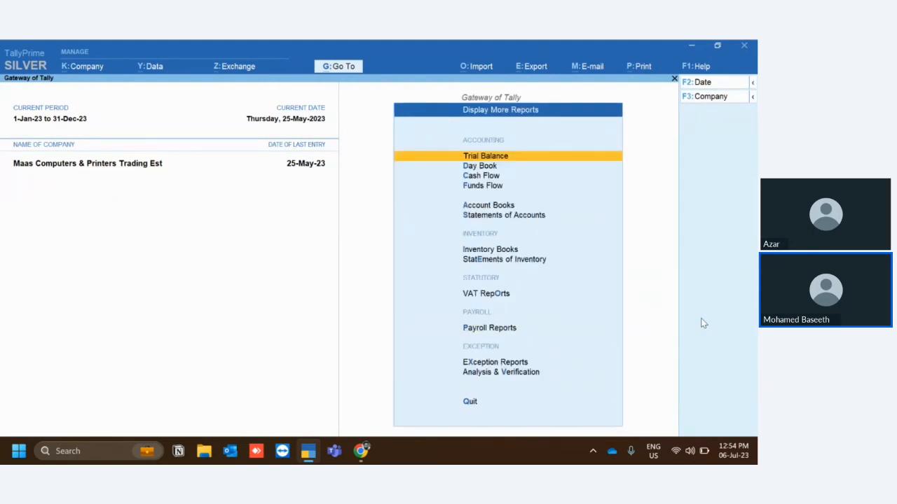
key("Return")
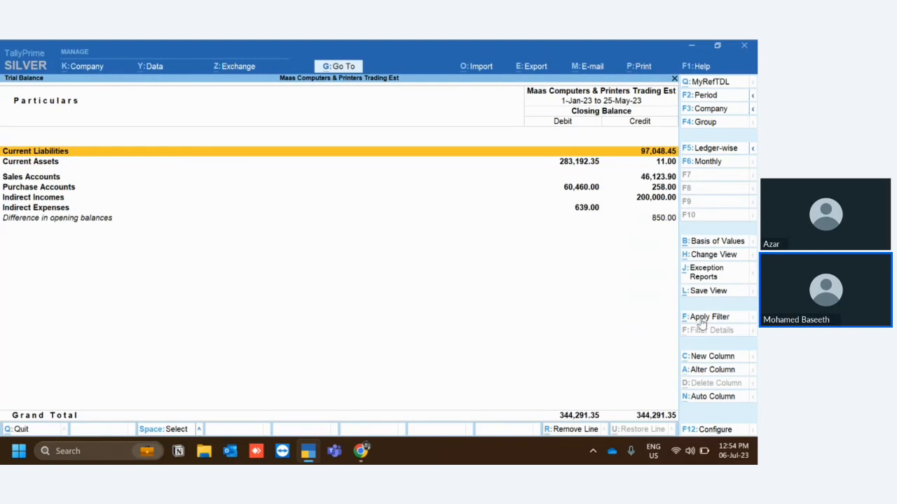
key("Escape")
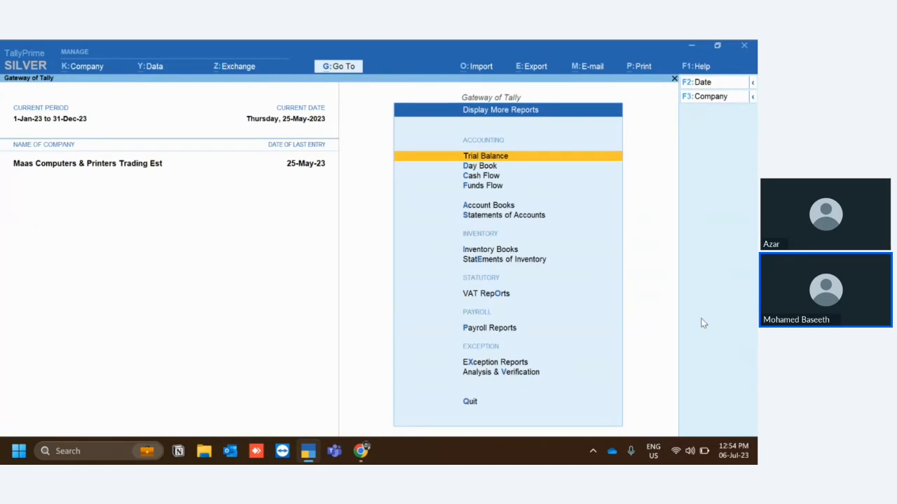
Return to the Gateway of Tally and open the list of ledgers for alteration.
key("Down")
key("Escape")
key("Down")
key("Down")
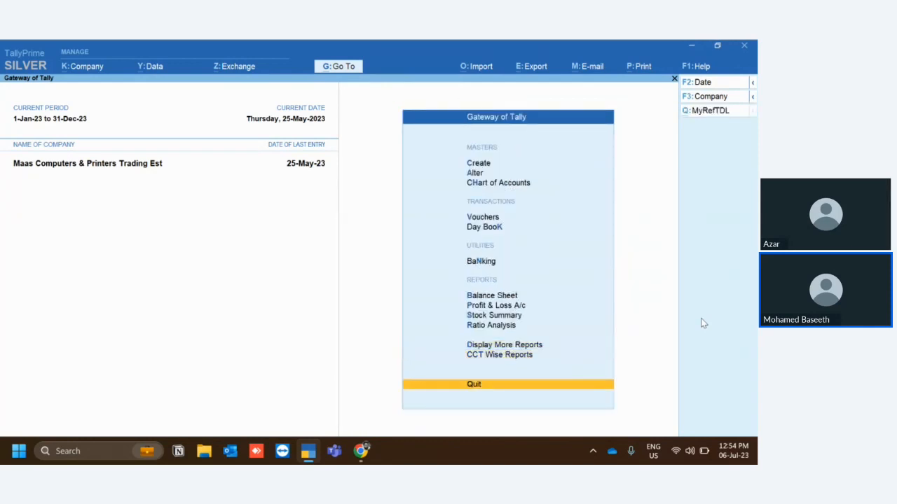
key("Down")
key("Down")
key("Return")
key("Down")
key("Return")
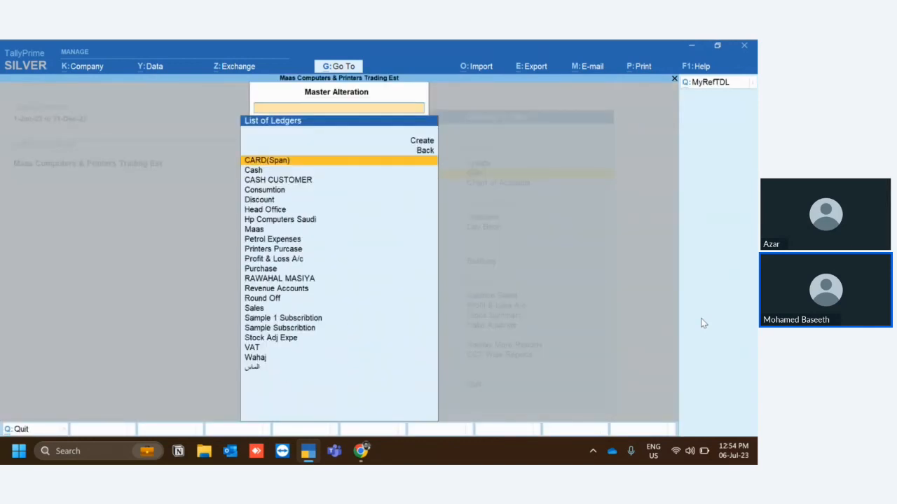
Move the customer ledger listed just below VAT under the custom group above Branch / Divisions, and save the ledger.
type("w")
key("Return")
key("Return")
key("Return")
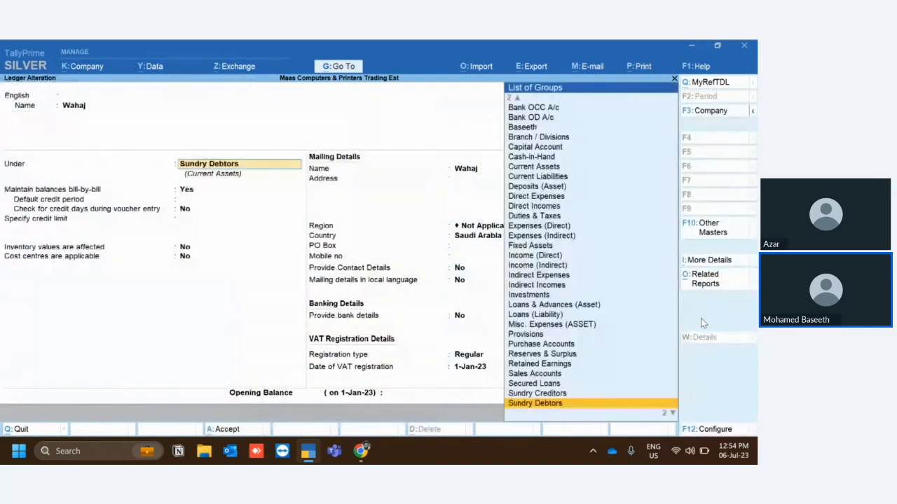
type("Bas")
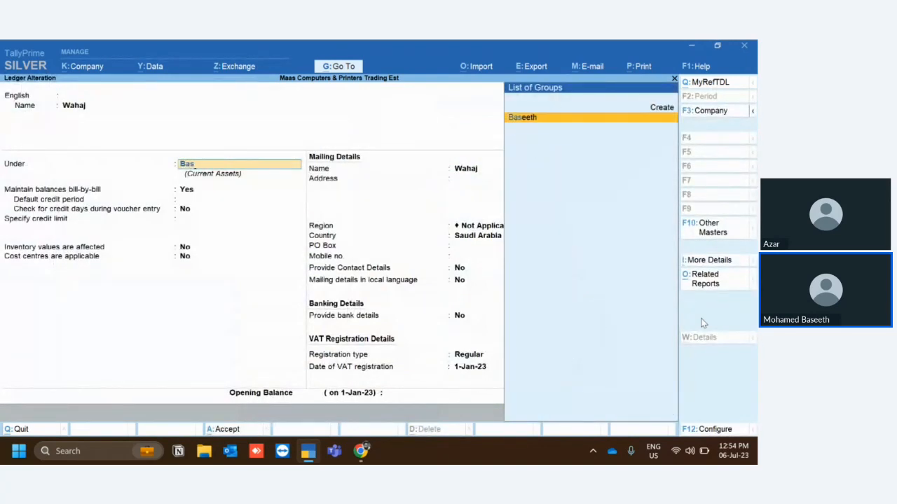
key("Return")
key("ctrl+a")
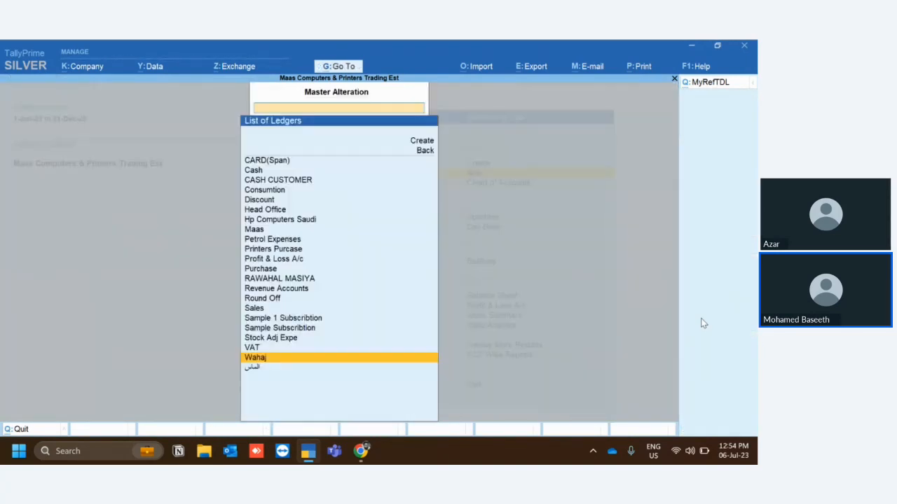
Leave Master Alteration and open the Sales Register from the Account Books reports.
key("Escape")
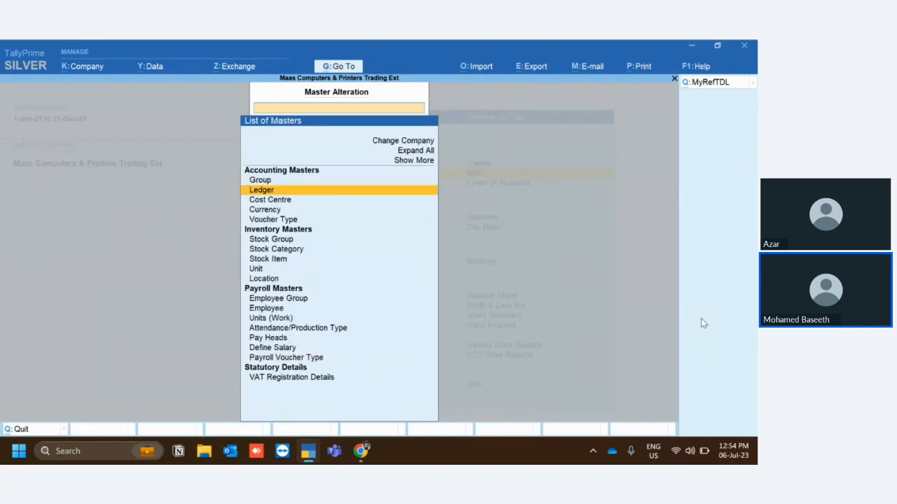
key("Escape")
key("Escape")
key("Escape")
key("d")
key("a")
key("s")
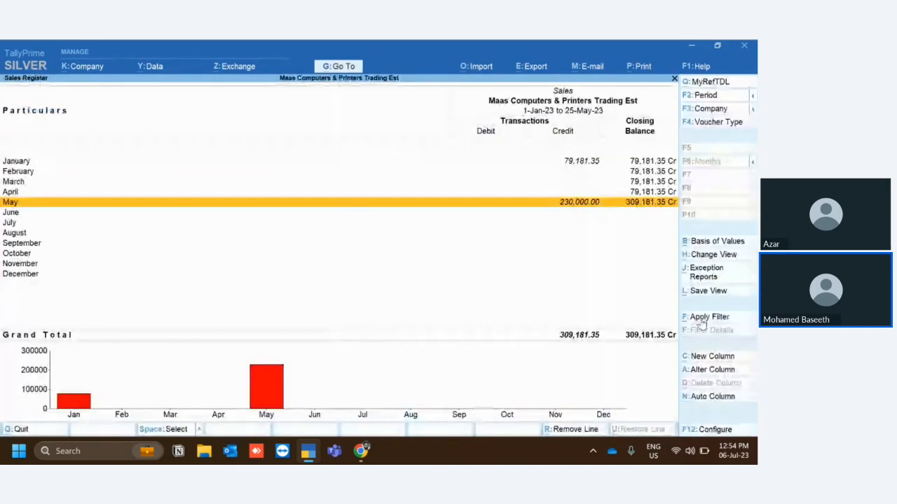
Open the May sales vouchers and change the period of the voucher list to start from 1-1.
key("Return")
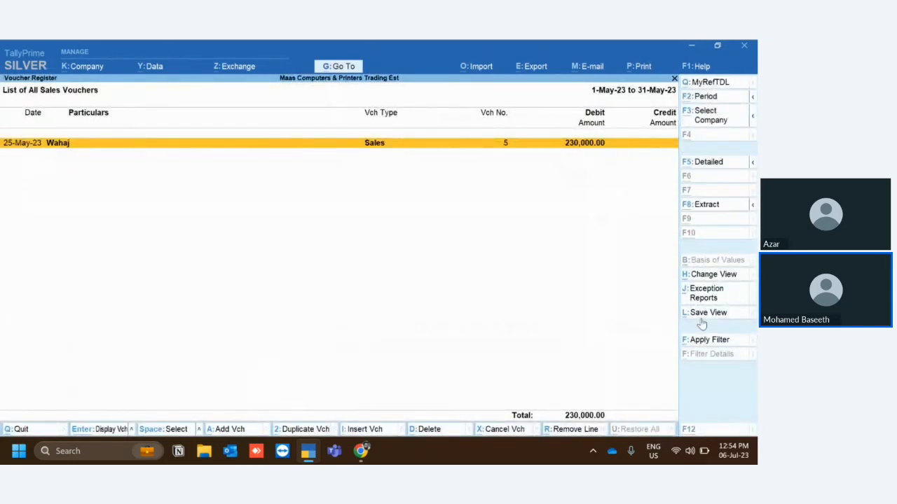
key("F2")
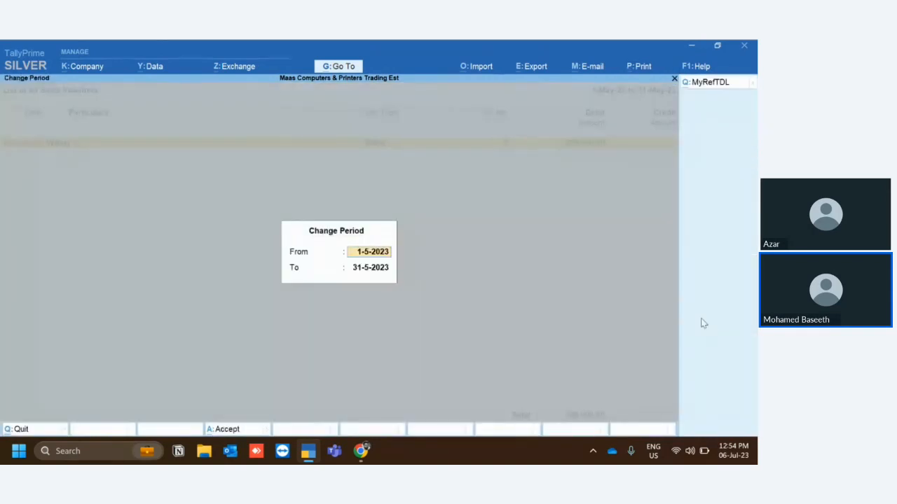
type("1-1")
key("Return")
key("Return")
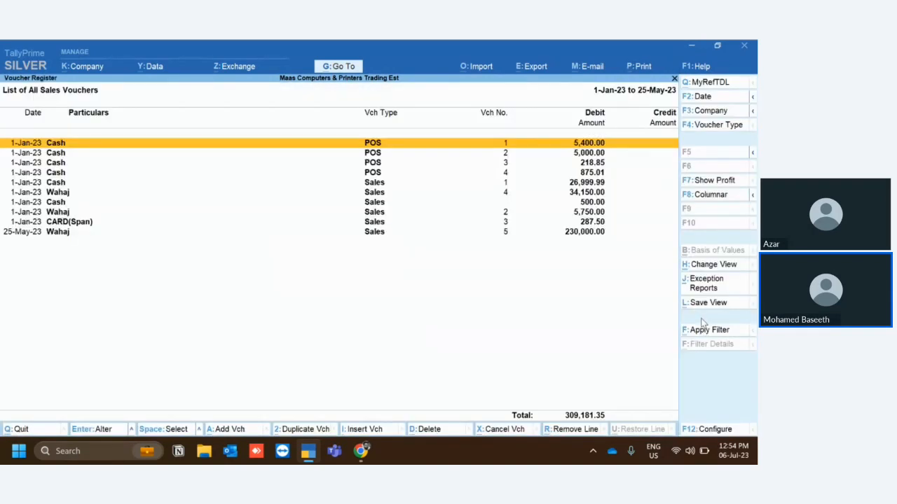
Select the same customer's three sales vouchers, numbers 4, 2 and 5, in the voucher list.
key("Down")
key("Down")
key("Down")
key("Down")
key("Down")
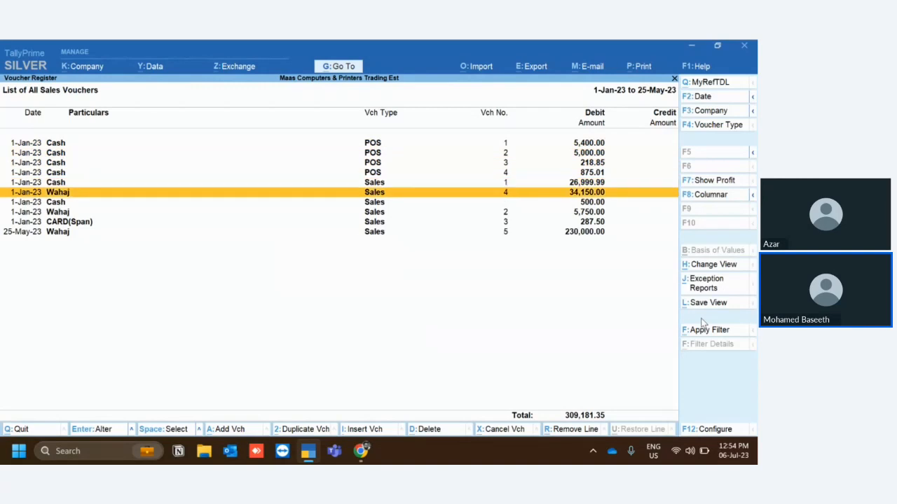
key("space")
key("Down")
key("Down")
key("space")
key("Down")
key("Down")
key("space")
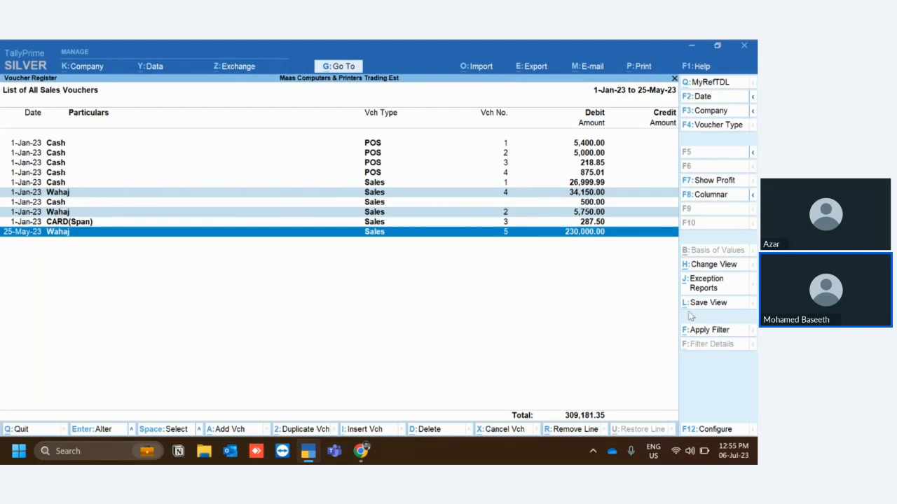
Apply a basic filter for vouchers whose Parent Group Name is equal to the custom group listed above Branch / Divisions.
left_click(693, 332)
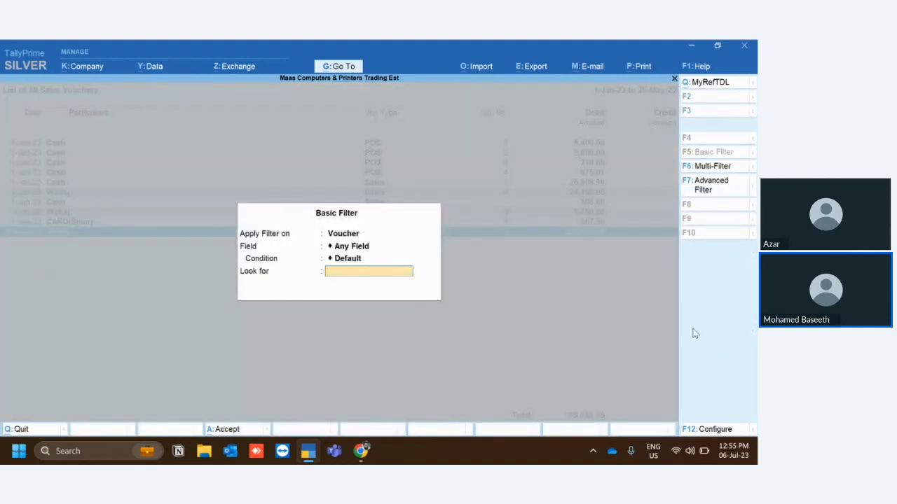
key("BackSpace")
key("BackSpace")
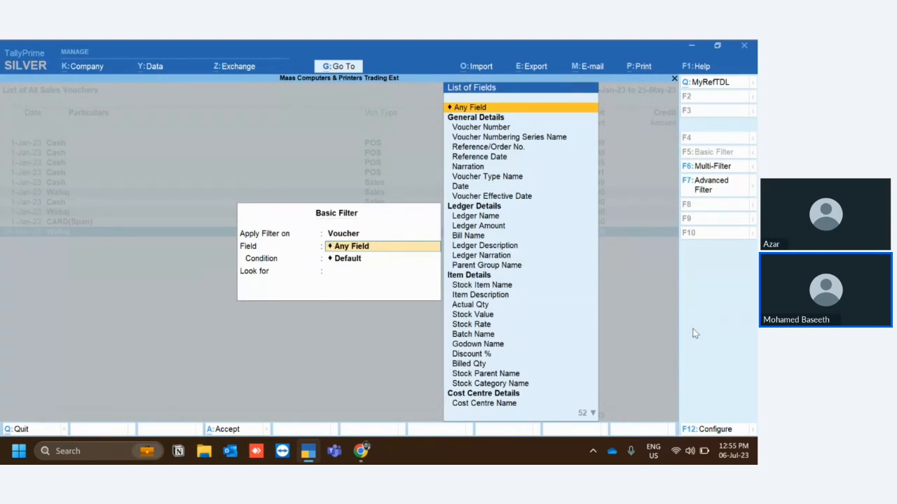
type("Gr")
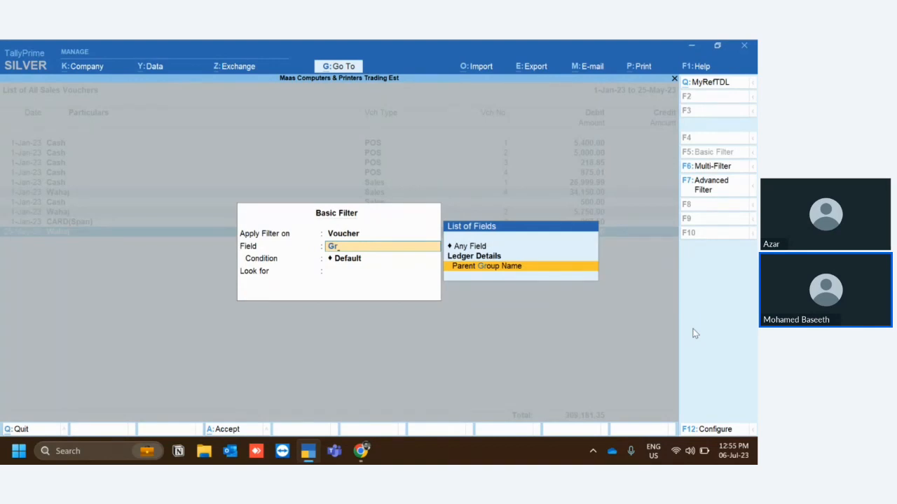
key("Return")
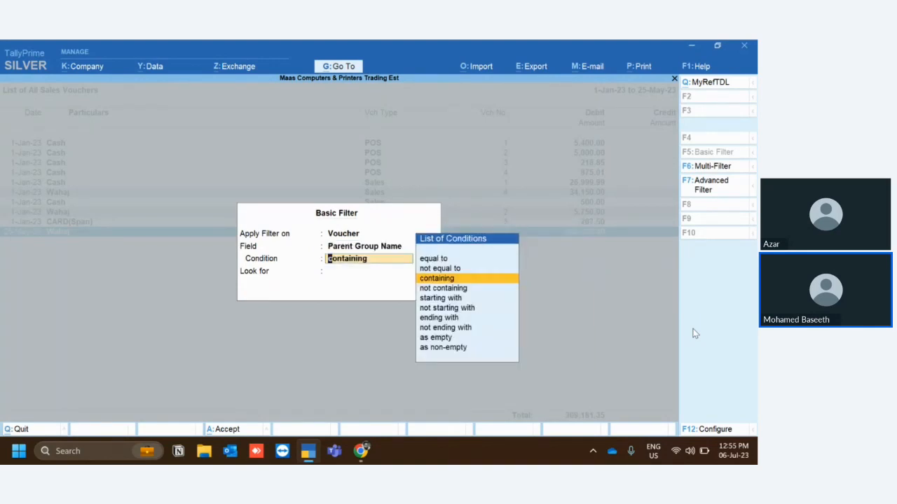
key("Up")
key("Up")
key("Return")
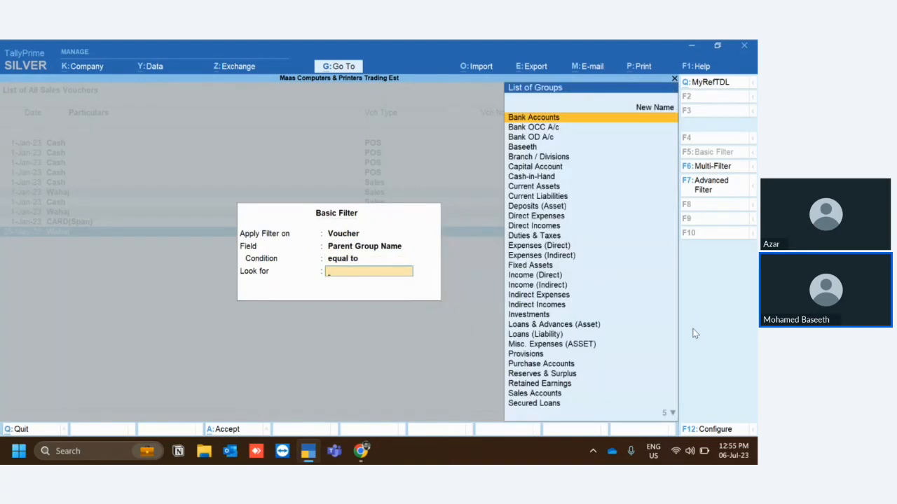
key("Down")
key("Down")
key("Down")
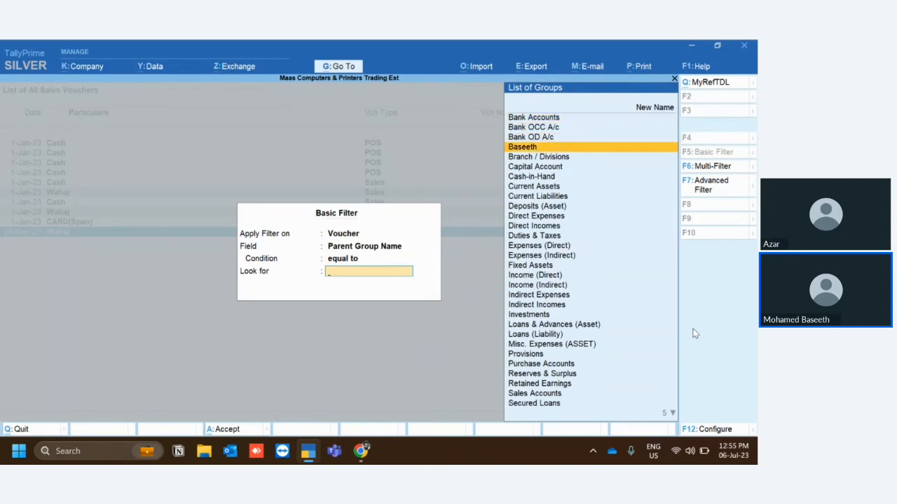
key("Return")
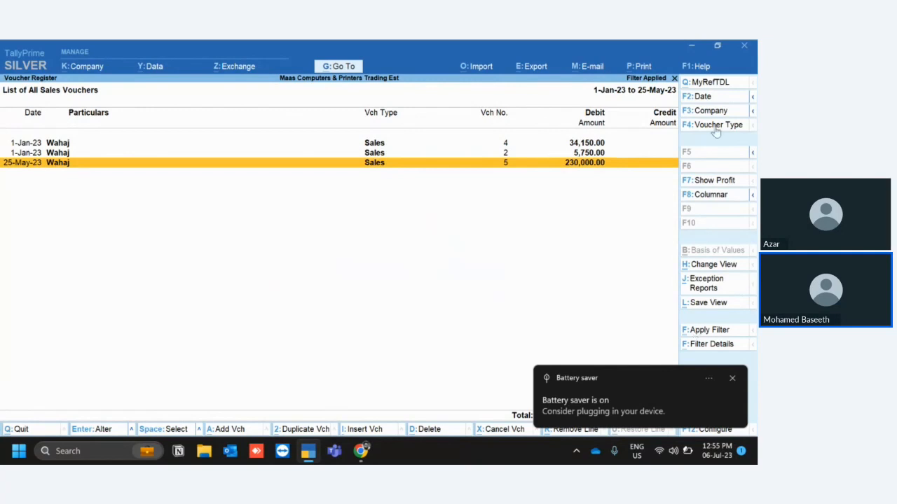
Show the profit figures for the filtered sales vouchers and dismiss the battery saver notification.
left_click(711, 181)
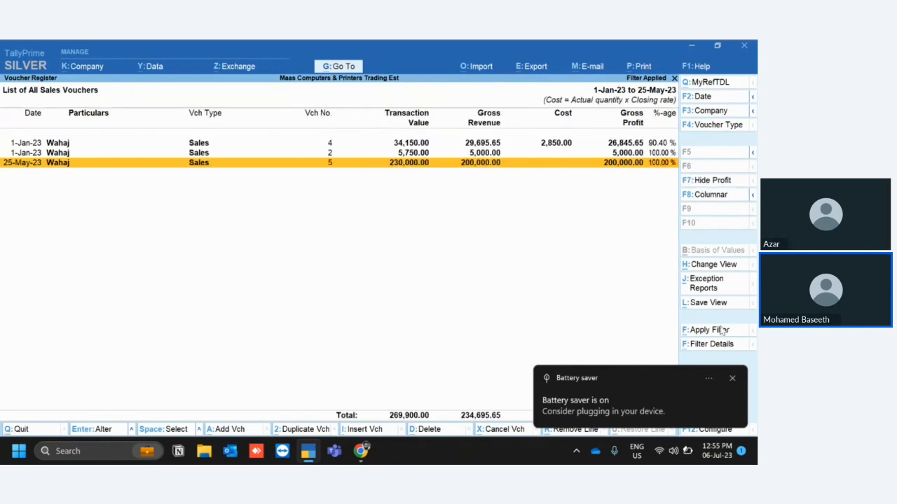
left_click(733, 379)
left_click(734, 381)
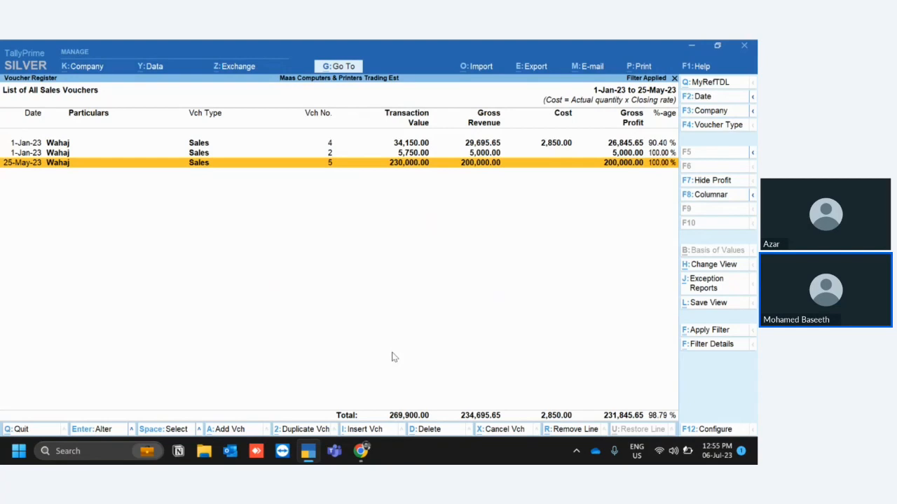
Remove the voucher filter and leave the sales reports for the Display More Reports list.
key("Escape")
key("Escape")
key("Escape")
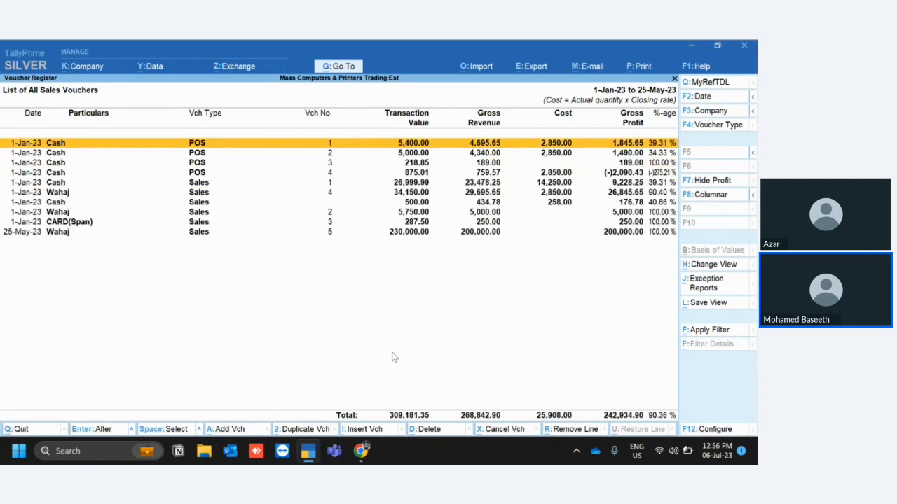
key("Escape")
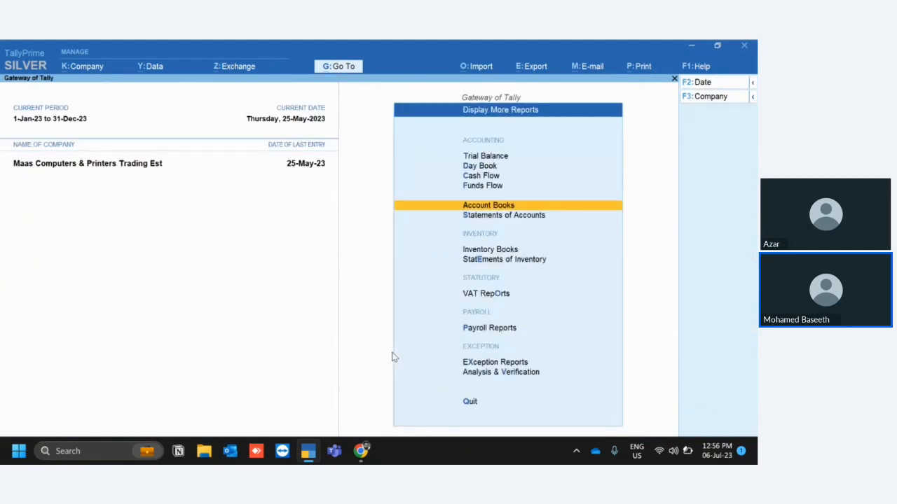
key("d")
key("Escape")
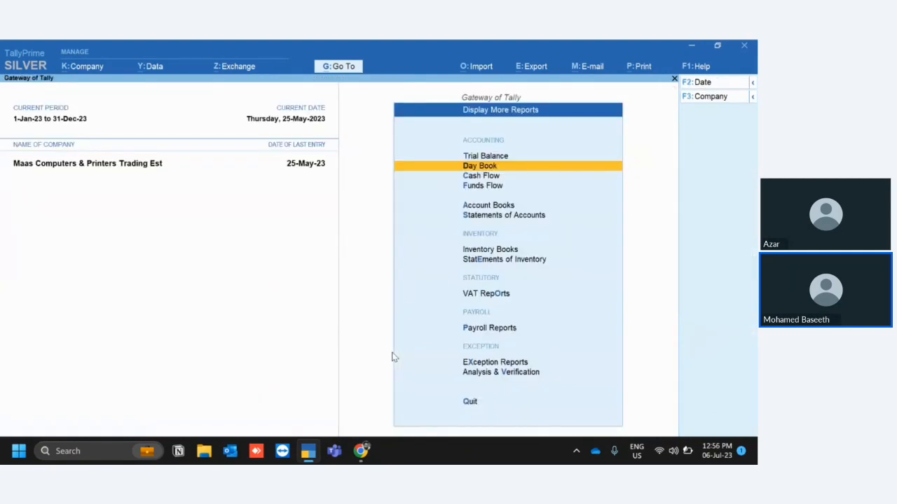
Open the Cost Centre Break-up for the listed cost centre from Statements of Accounts.
key("s")
key("Down")
key("Return")
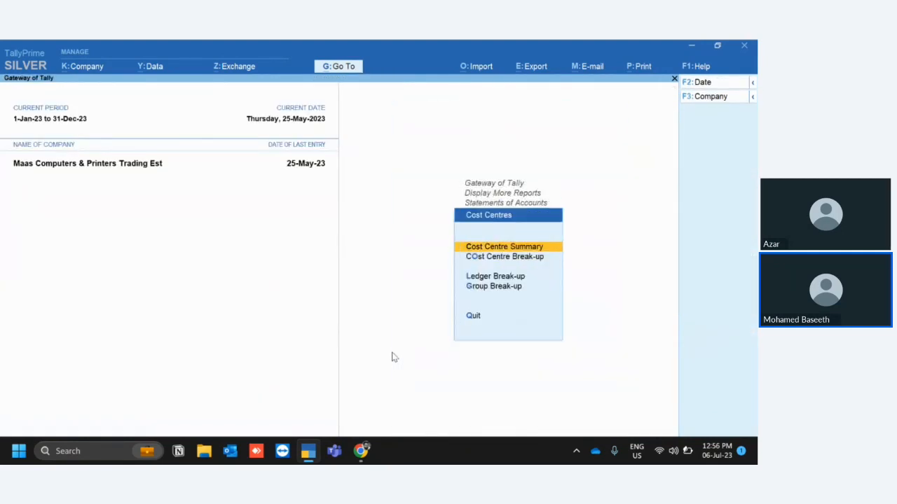
key("Down")
key("Return")
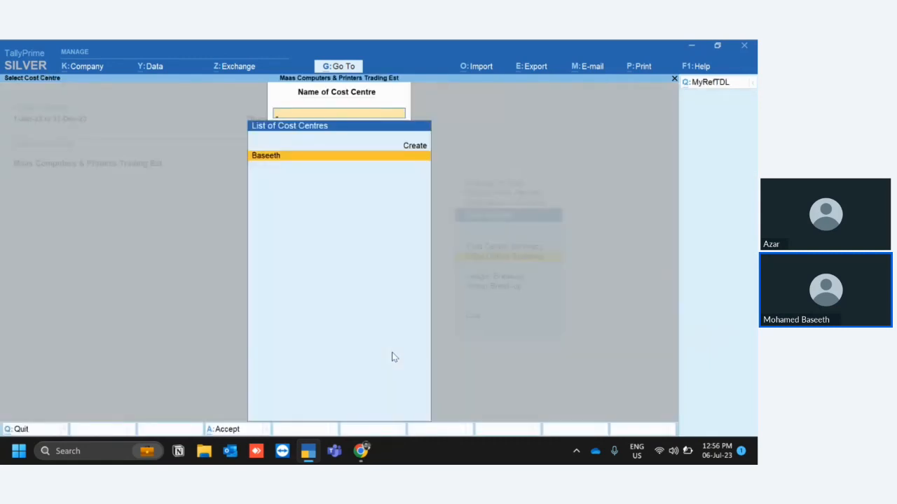
key("Return")
Drill down from the Sales ledger in the cost centre break-up to its January vouchers.
key("Return")
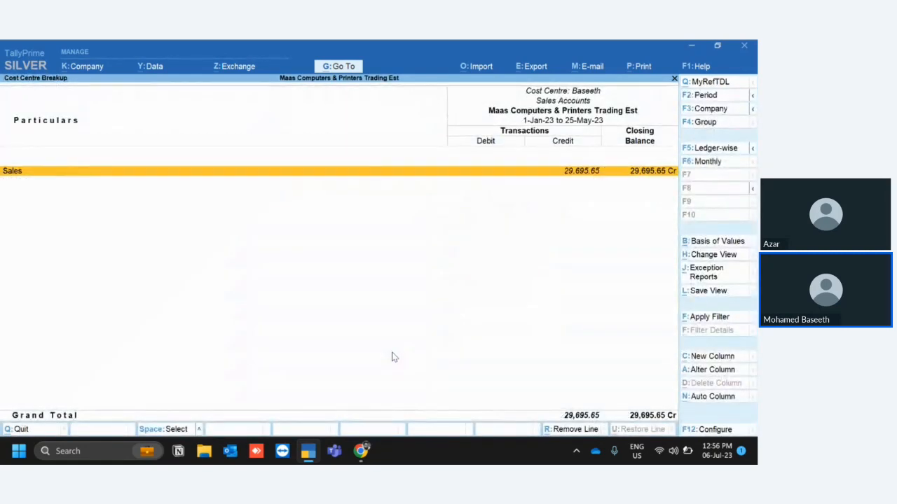
key("Return")
key("Up")
key("Up")
key("Up")
key("Up")
key("Return")
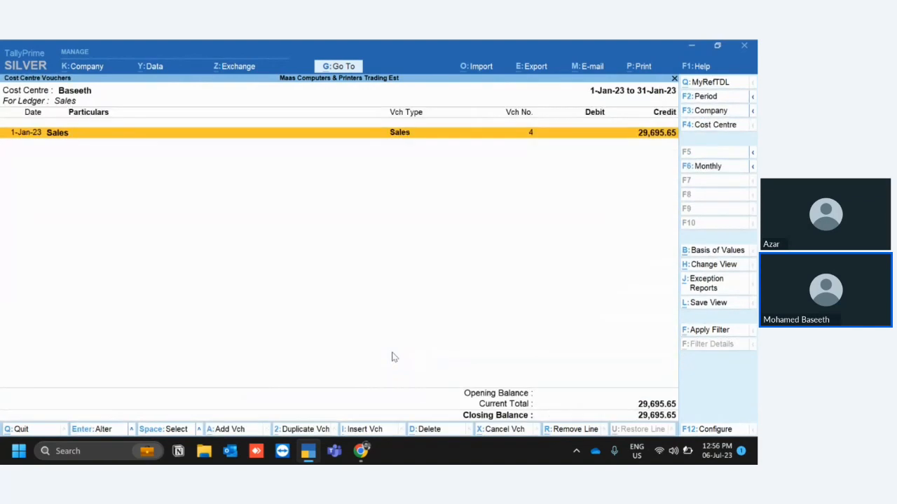
Close the cost centre selection and reports, and return to the Gateway of Tally.
key("F4")
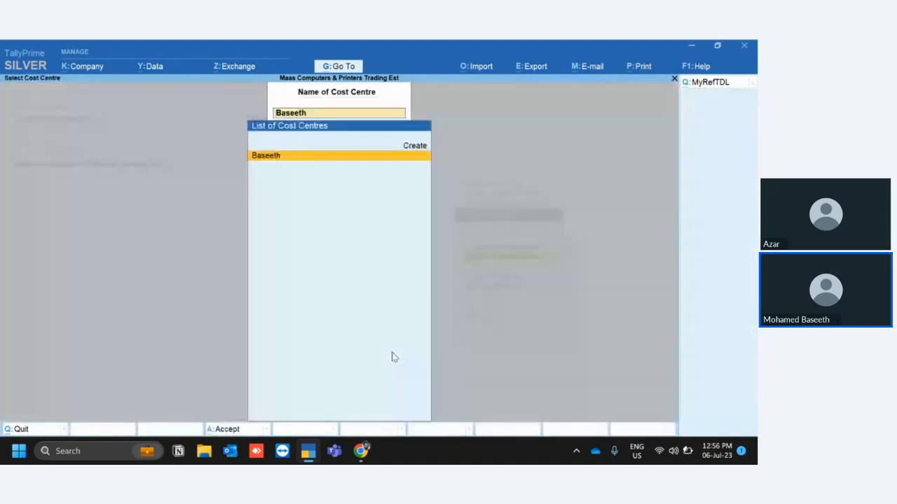
key("Escape")
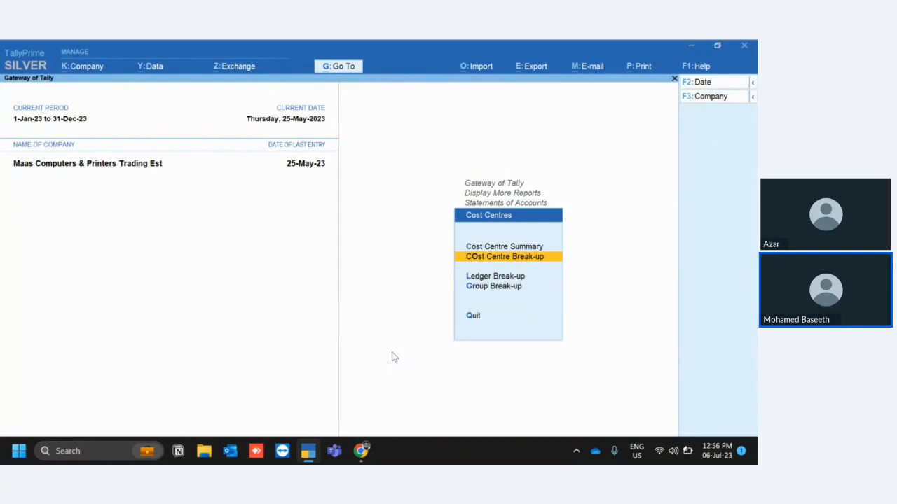
key("Escape")
key("Escape")
key("Escape")
key("Escape")
key("Escape")
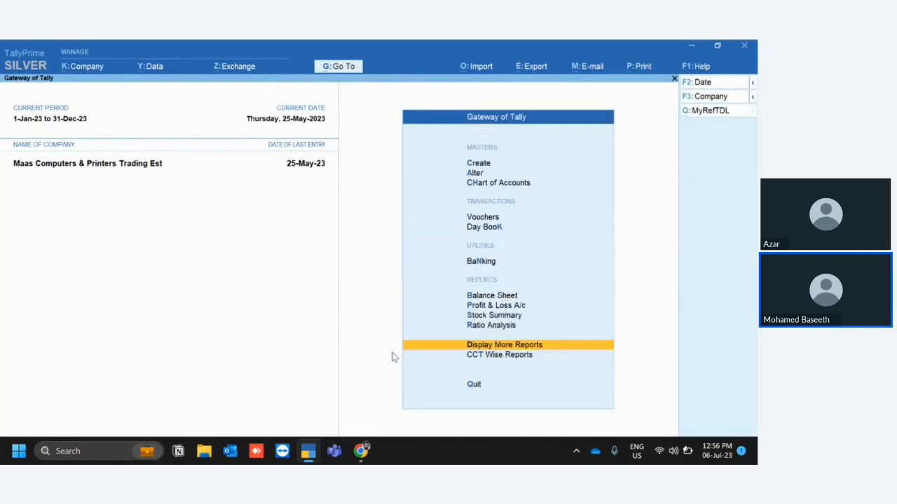
View the Trial Balance from Display More Reports and close it.
key("d")
key("t")
key("Down")
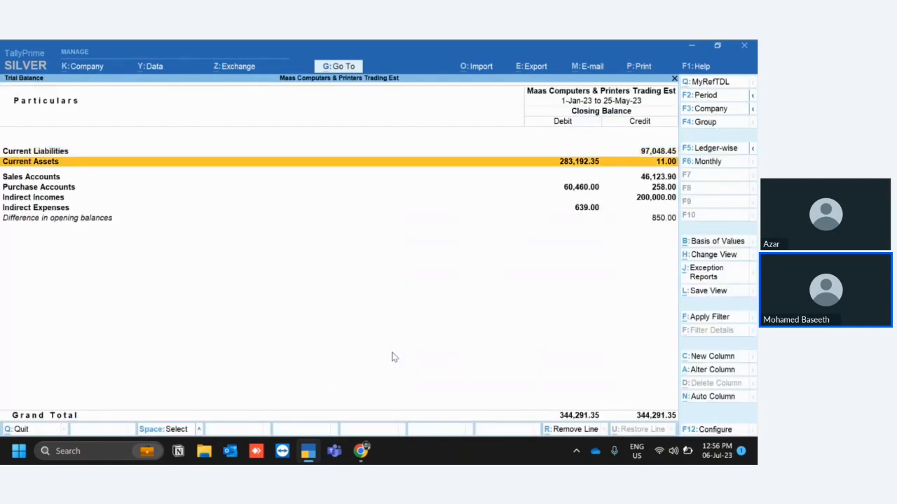
key("Escape")
Open the Group Summary of Sundry Debtors from the Account Books reports.
key("Down")
key("Down")
key("Down")
key("Down")
key("Down")
key("Down")
key("Down")
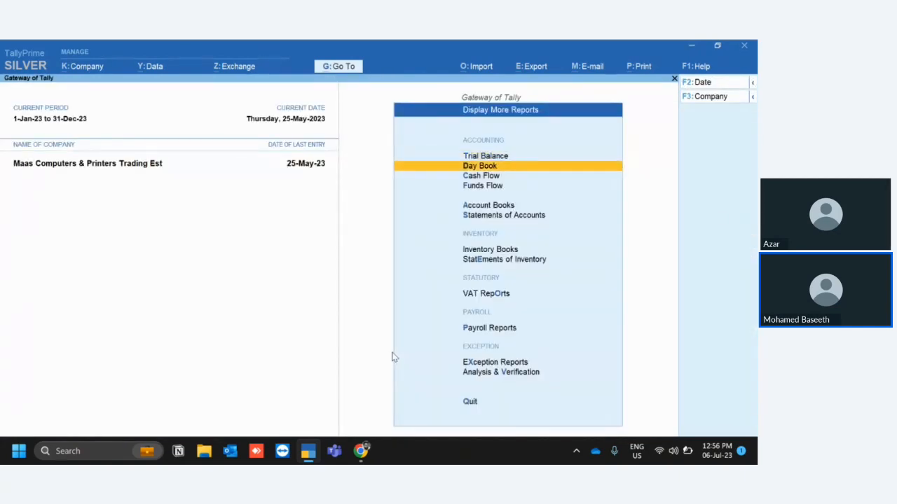
key("Up")
key("Up")
key("Up")
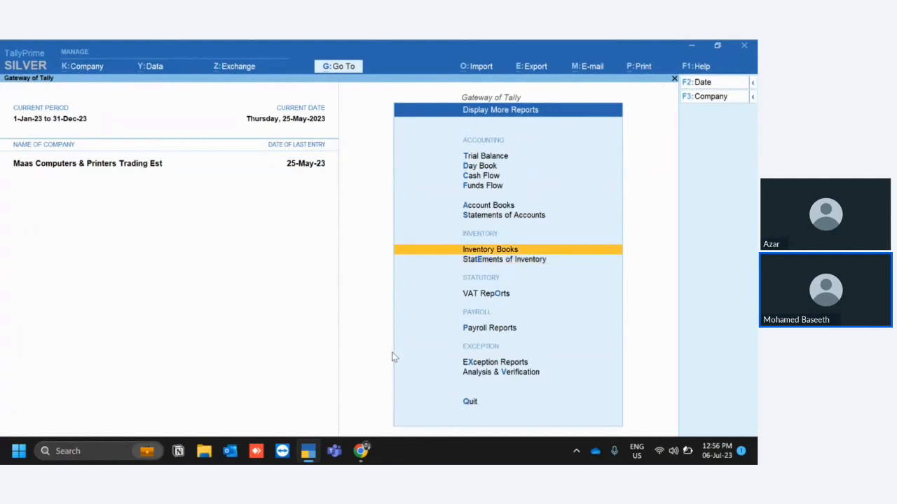
key("Return")
key("Down")
key("Down")
key("Return")
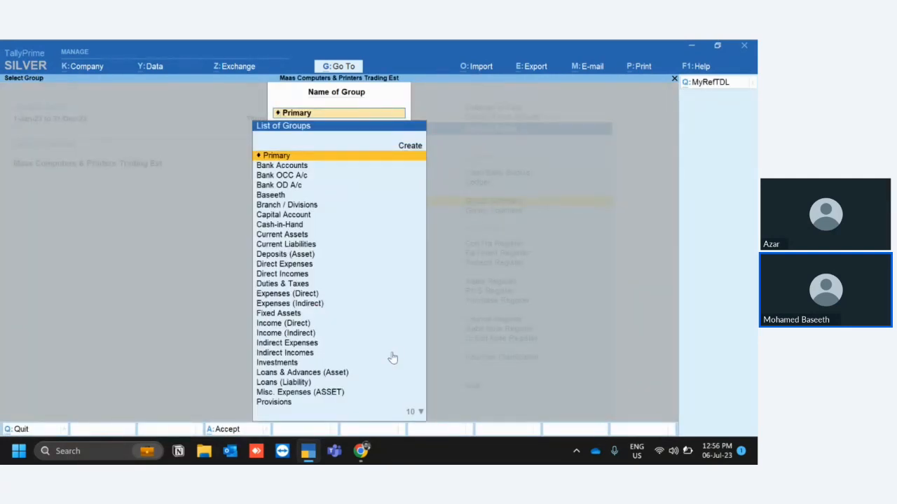
type("sun")
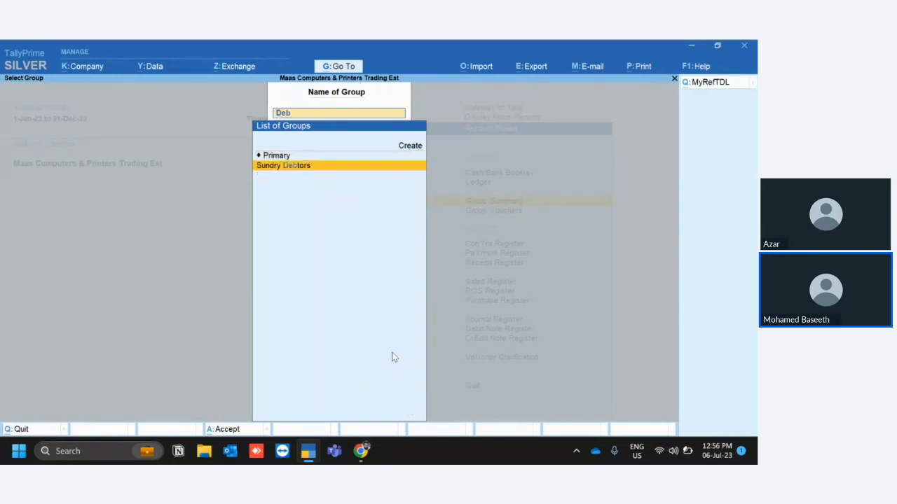
key("Return")
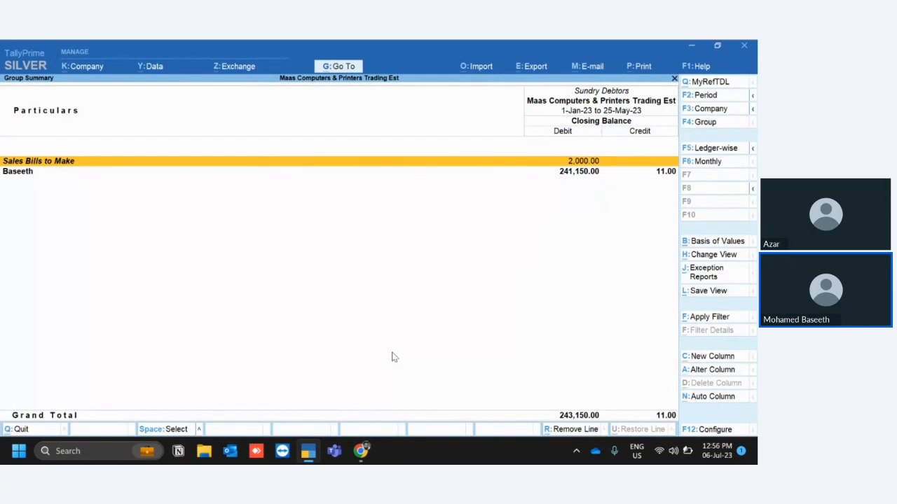
Try an advanced filter on the Sundry Debtors Group Summary, removing the row filter and selecting Voucher for the calculated values.
left_click(700, 321)
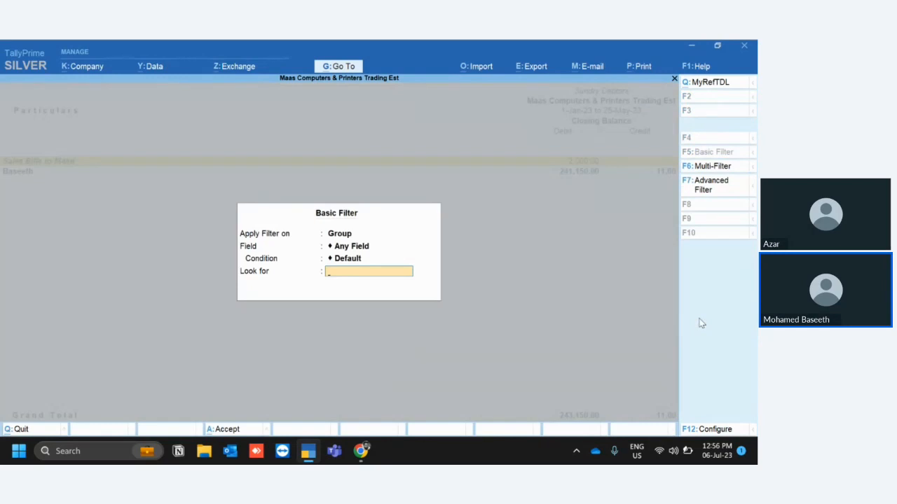
left_click(703, 186)
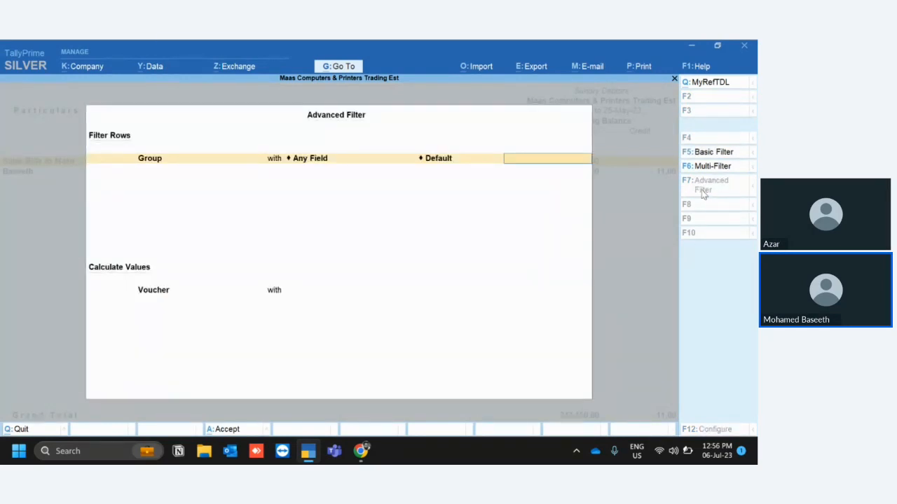
key("BackSpace")
key("BackSpace")
key("Return")
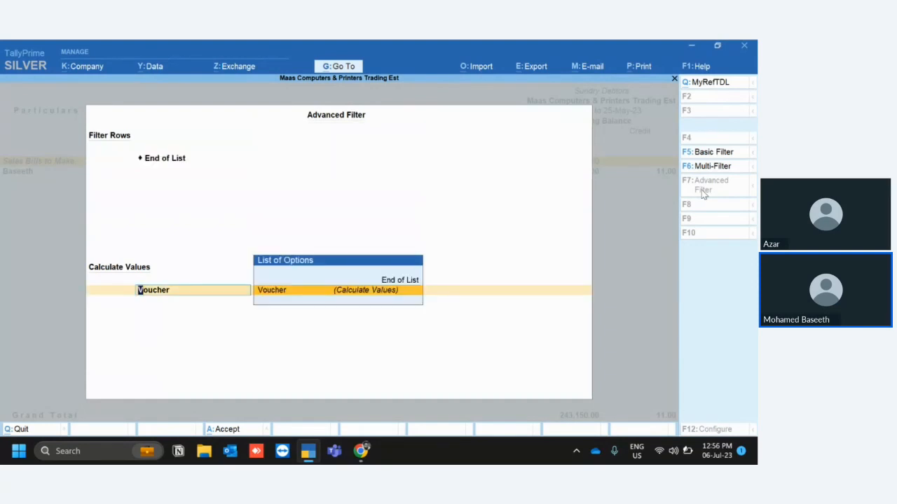
key("Return")
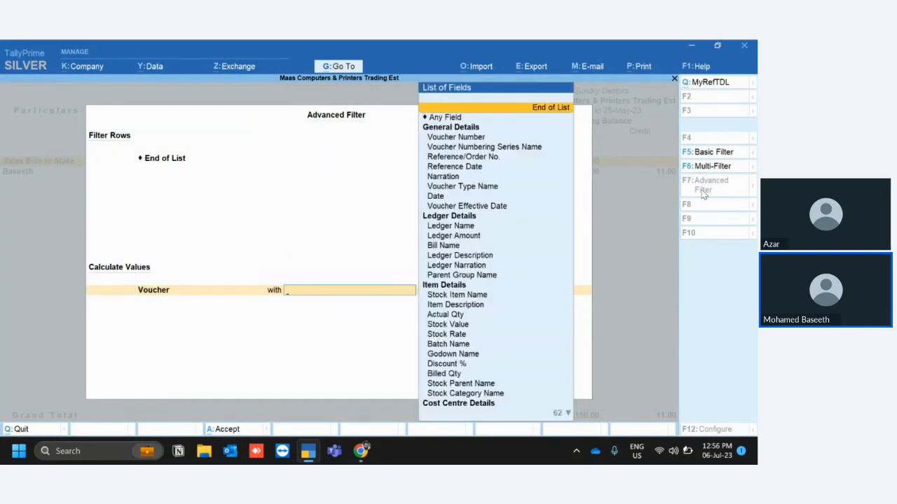
Try setting the voucher calculation to Cost Centre Name equal to a cost centre, and leave the filter and report without applying it.
type("Co")
key("Down")
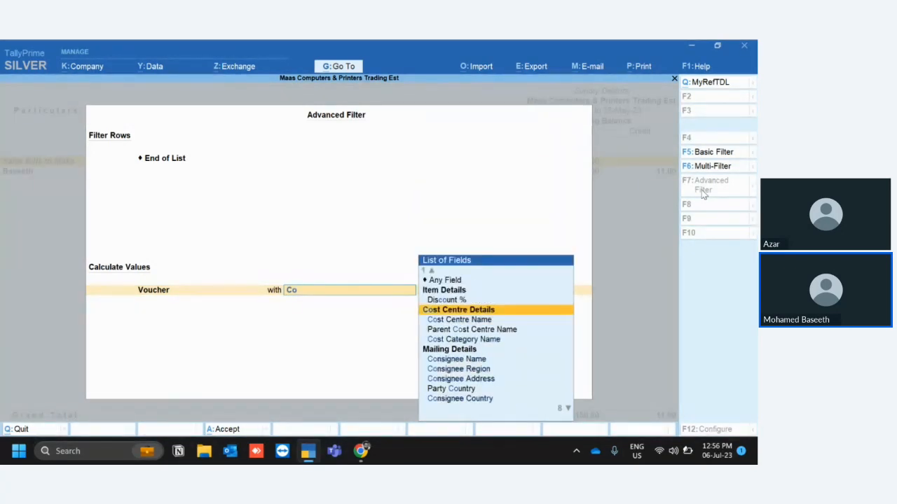
key("Down")
key("Return")
key("Up")
key("Up")
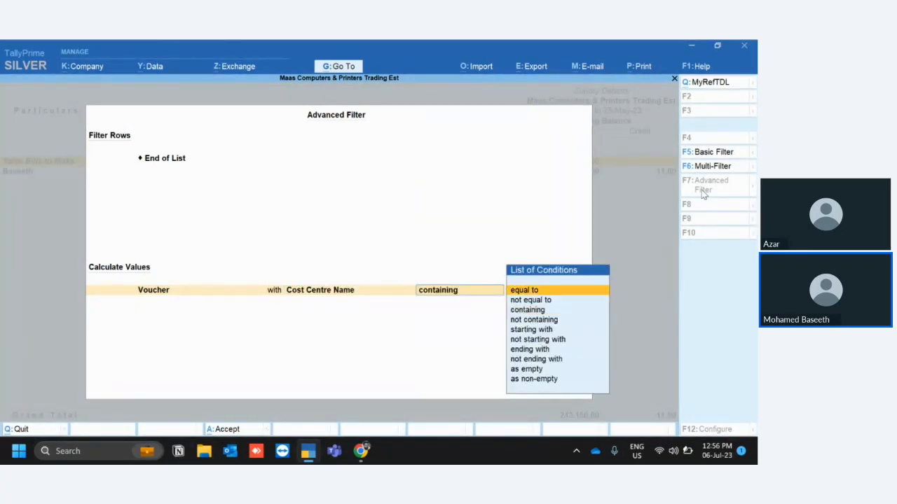
key("Return")
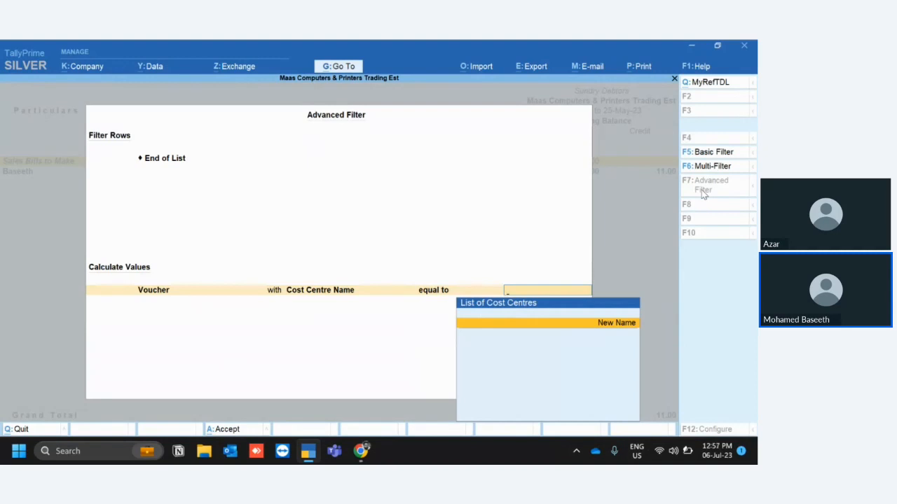
key("Return")
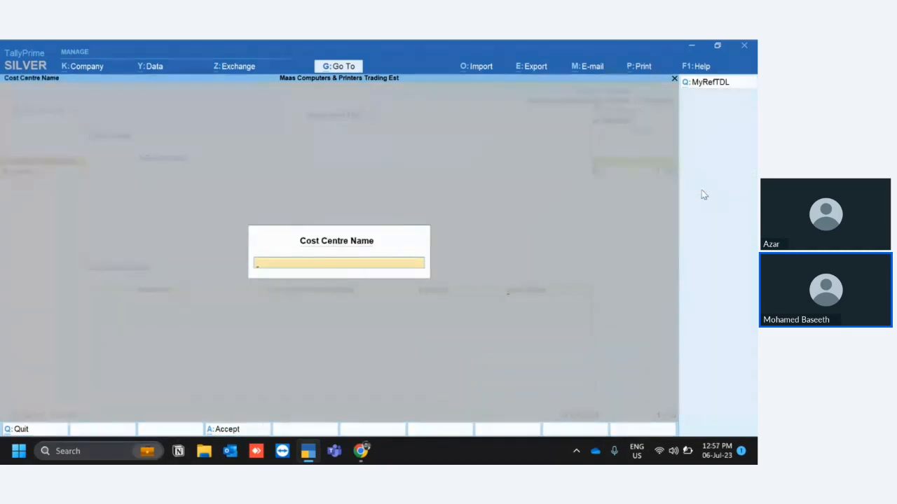
key("Escape")
key("BackSpace")
key("Down")
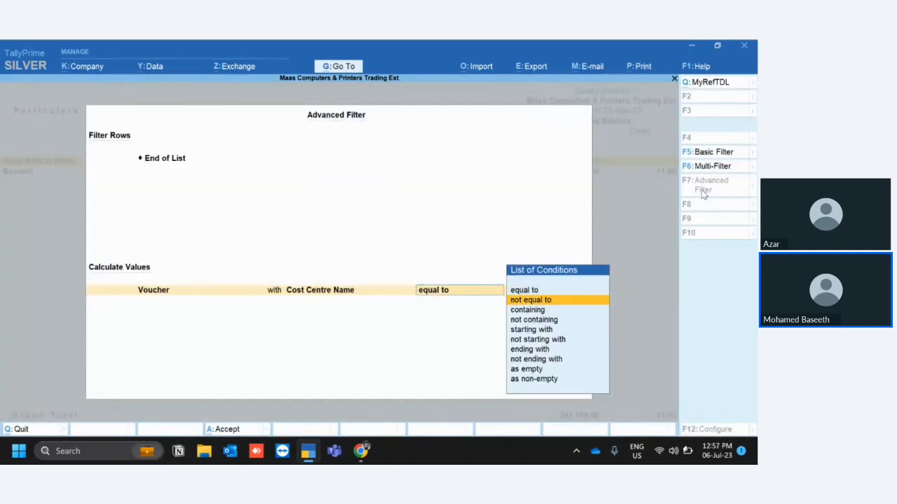
key("BackSpace")
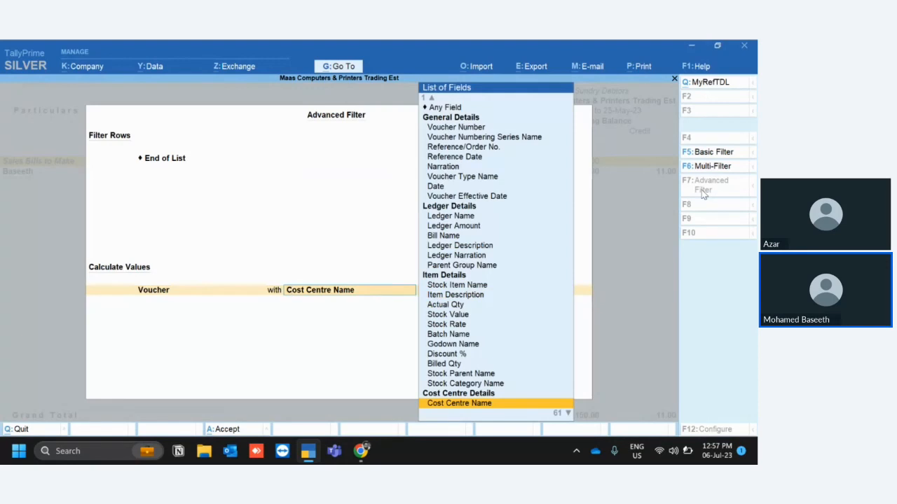
key("Escape")
key("Escape")
key("Escape")
key("Escape")
key("Escape")
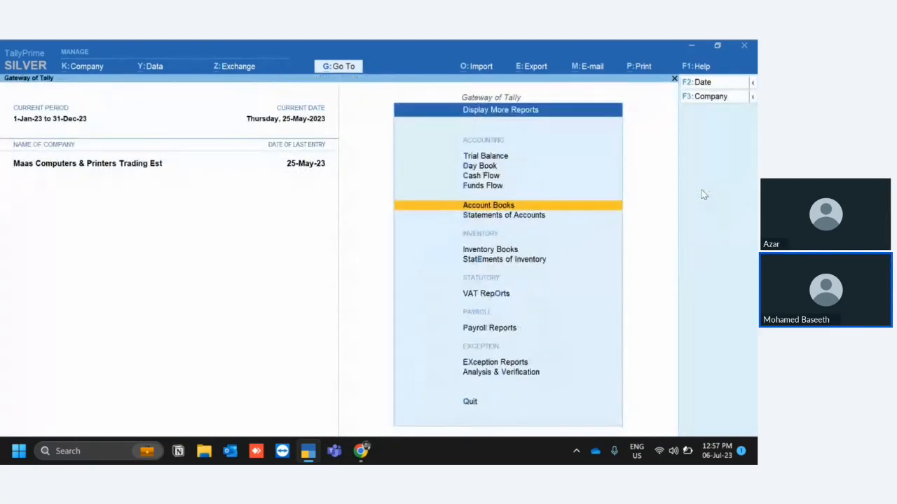
Open the list of cost centres for master alteration, close it, and stay at the Gateway of Tally.
key("Escape")
key("a")
key("Down")
key("Down")
key("Return")
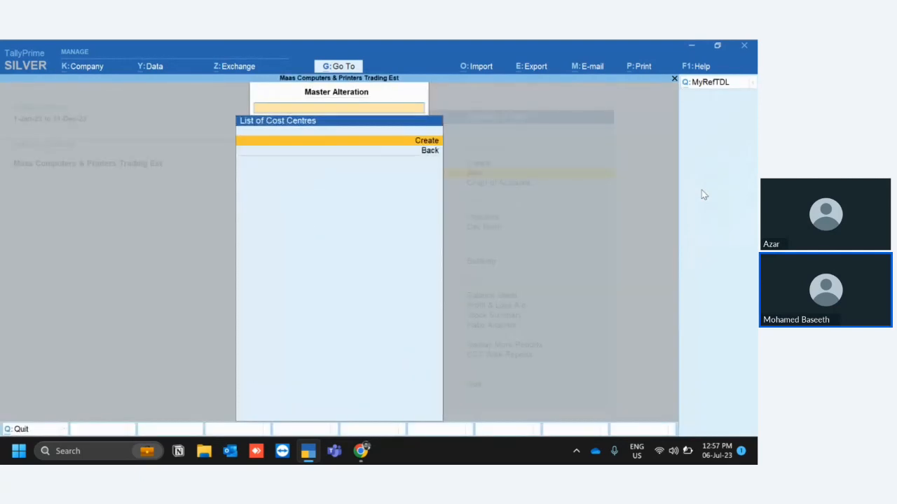
key("Escape")
key("Escape")
key("Escape")
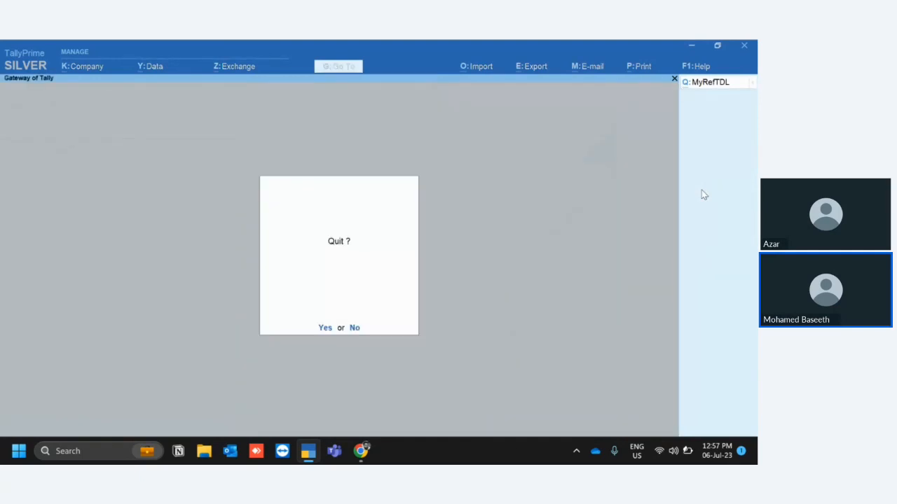
key("n")
View the Cost Centre Break-up of the listed cost centre and return to the Gateway of Tally.
key("d")
key("s")
key("c")
key("o")
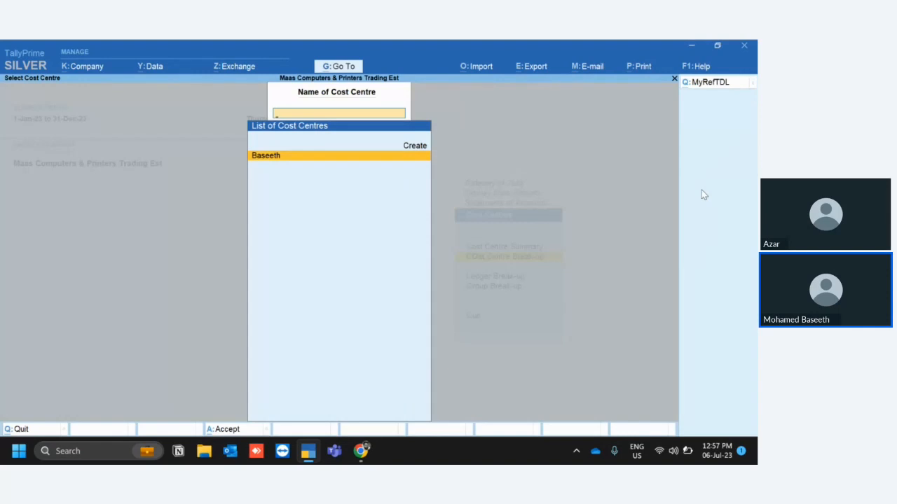
key("Return")
key("Escape")
key("Escape")
key("Escape")
key("Escape")
key("Escape")
key("Escape")
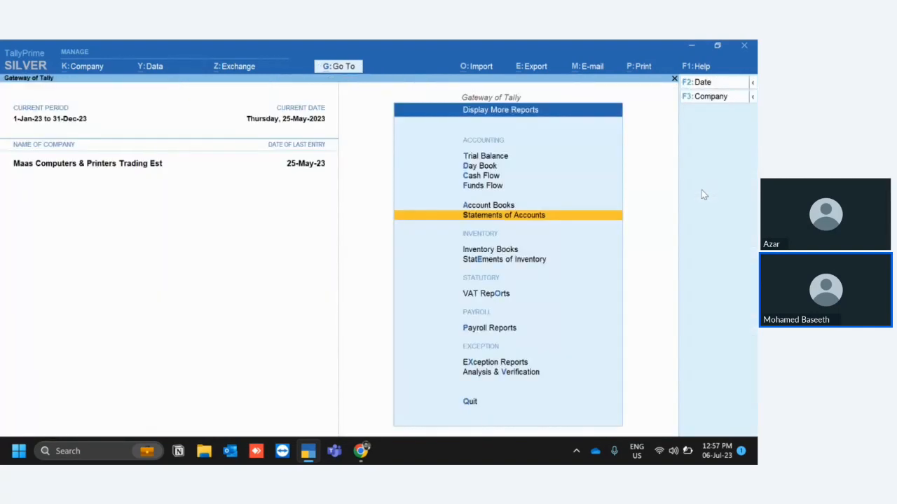
key("Escape")
key("Escape")
Check the cost centre entries under master alteration again and go back from the list.
key("Down")
key("Return")
key("Down")
key("Down")
key("Down")
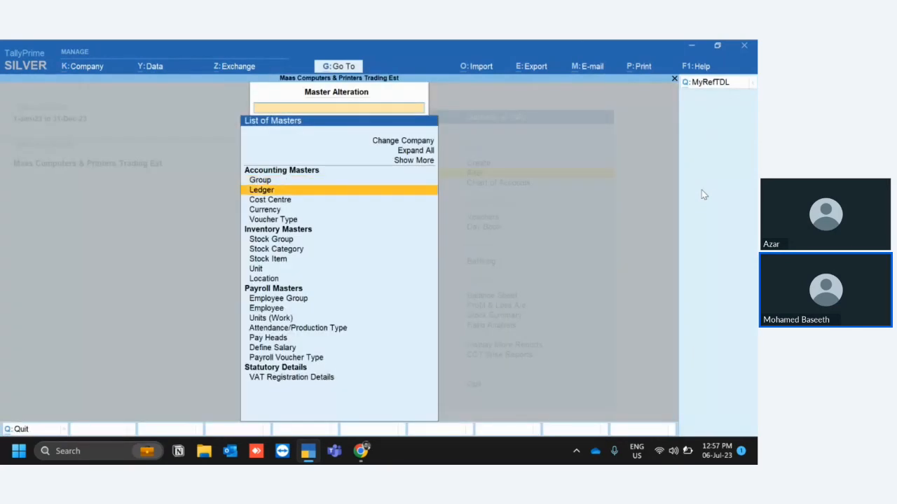
key("Up")
key("Up")
key("Down")
key("Return")
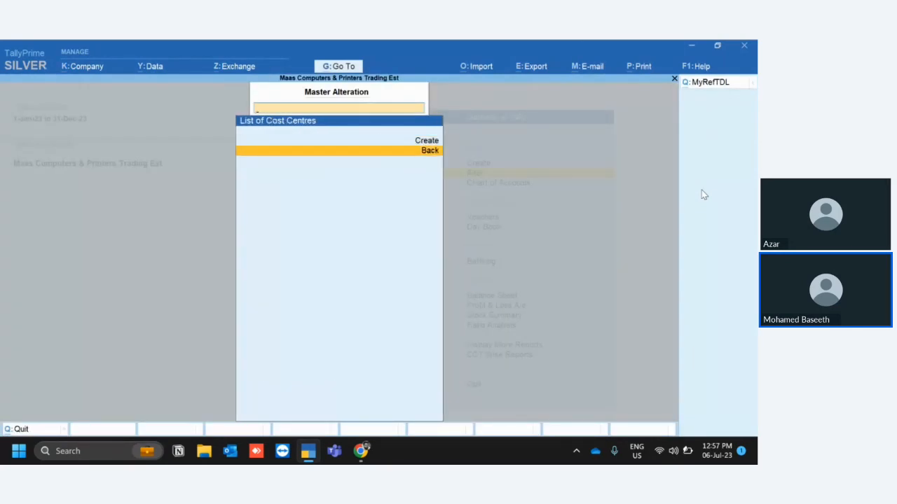
key("Up")
key("Down")
key("Return")
Turn off loading of the selected TDL files on startup in the local TDL configuration and leave TDL Management.
key("F1")
key("d")
key("F4")
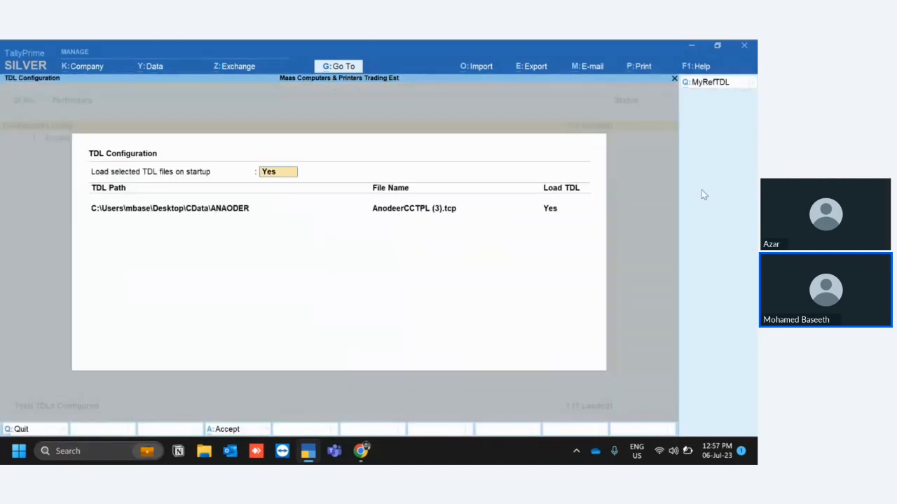
key("Escape")
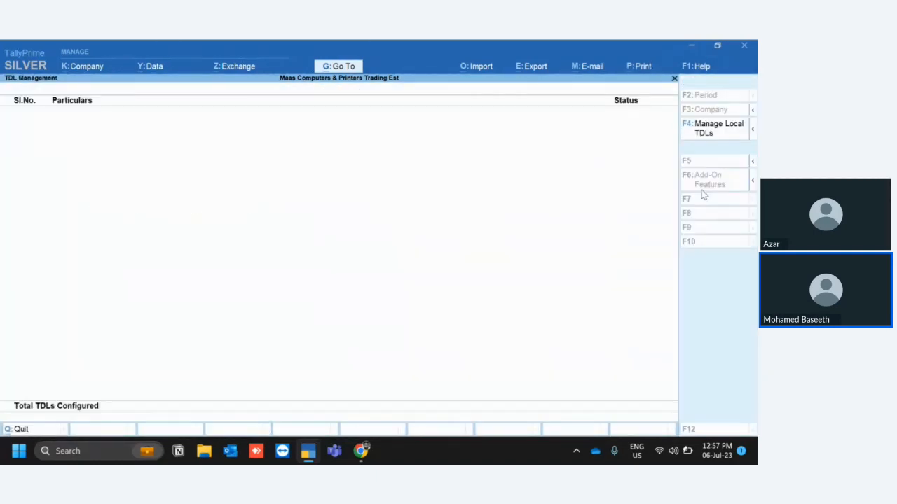
key("Escape")
key("Escape")
Recheck the list of cost centres for alteration with the TDL unloaded, and return to the Gateway of Tally.
key("Down")
key("Return")
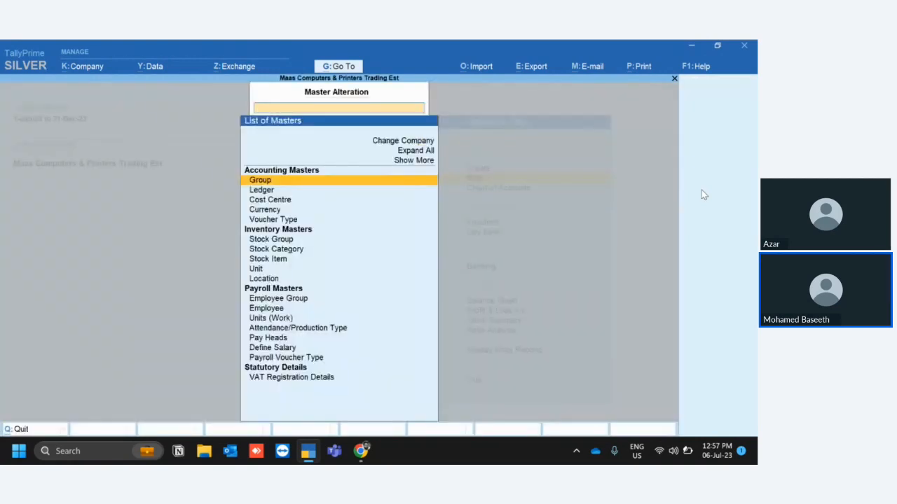
key("Down")
key("Down")
key("Return")
key("Down")
key("Escape")
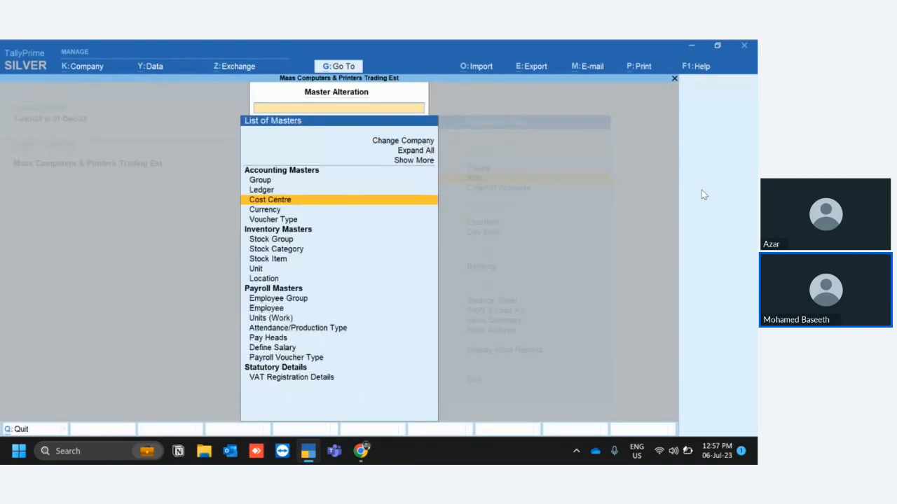
key("Escape")
key("Escape")
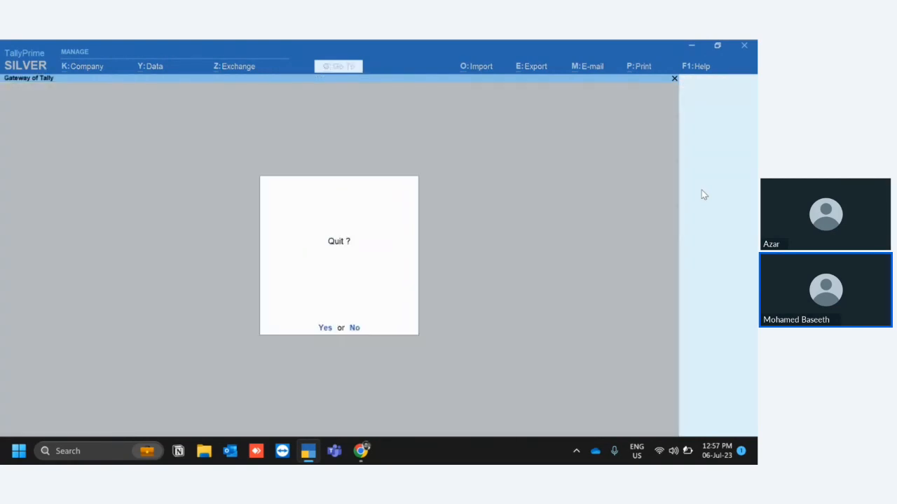
key("Escape")
Open the Cost Centre Break-up of the existing cost centre from the Statements of Accounts.
key("d")
key("s")
key("c")
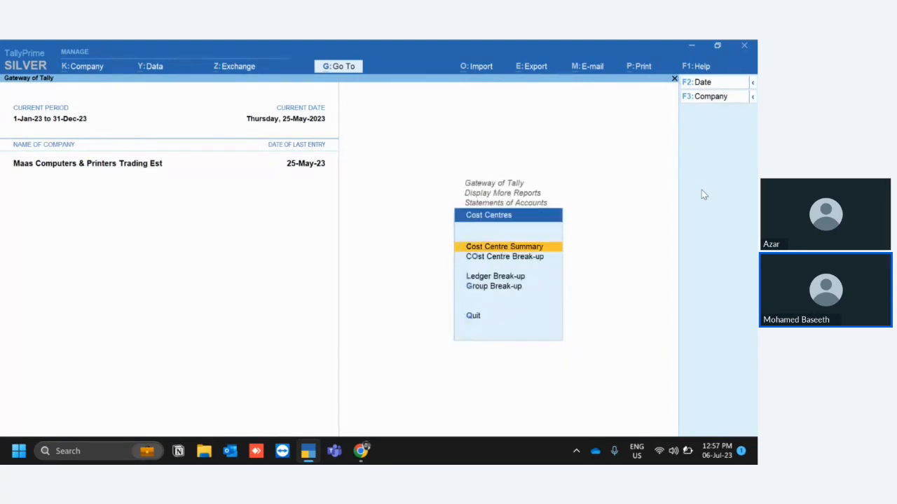
key("c")
key("Return")
Drill down from the Sales ledger through January to sales voucher No. 4, check its cost centre field, and close the voucher.
key("Return")
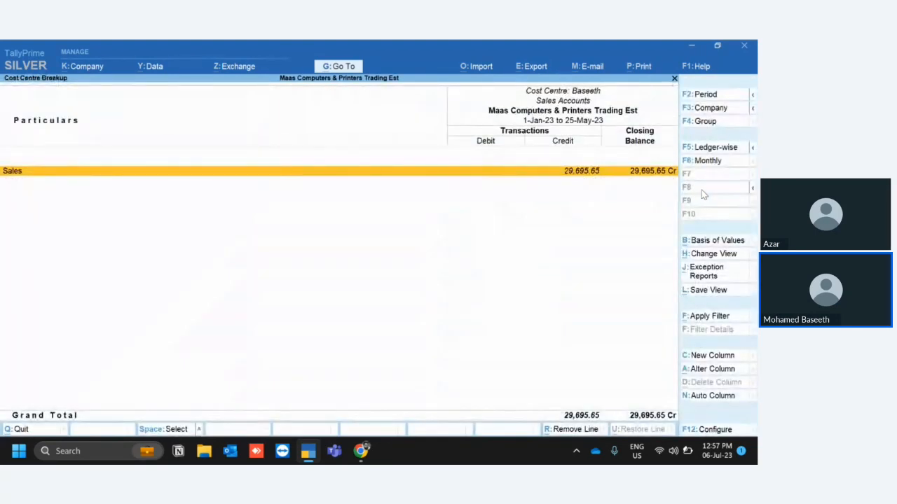
key("Return")
key("Up")
key("Up")
key("Up")
key("Up")
key("Up")
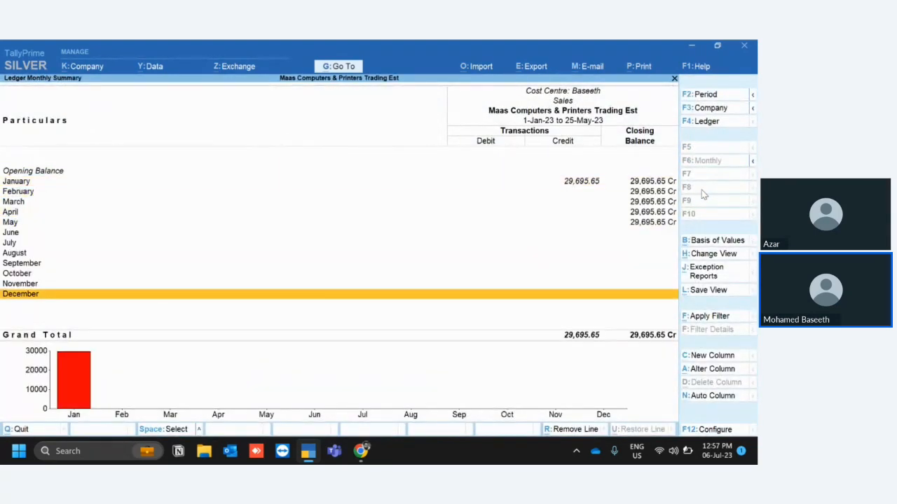
key("Up")
key("Up")
key("Up")
key("Up")
key("Up")
key("Up")
key("Up")
key("Up")
key("Up")
key("Up")
key("Up")
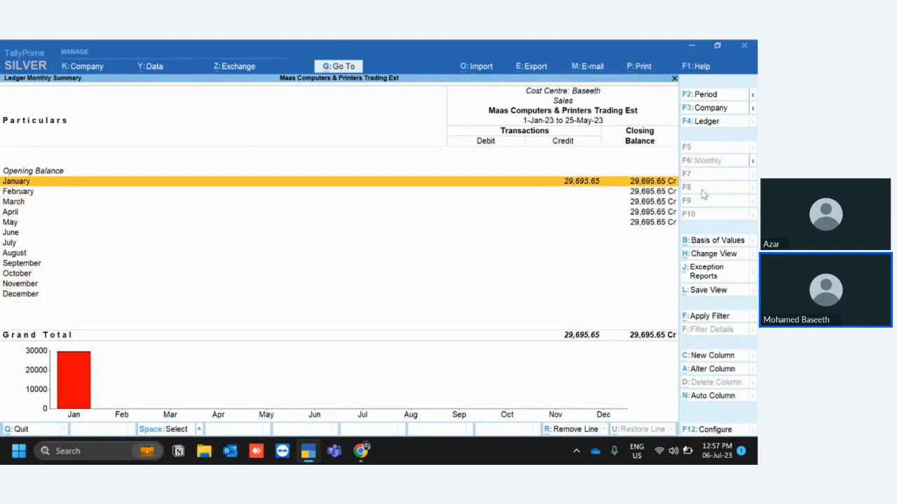
key("Return")
key("Return")
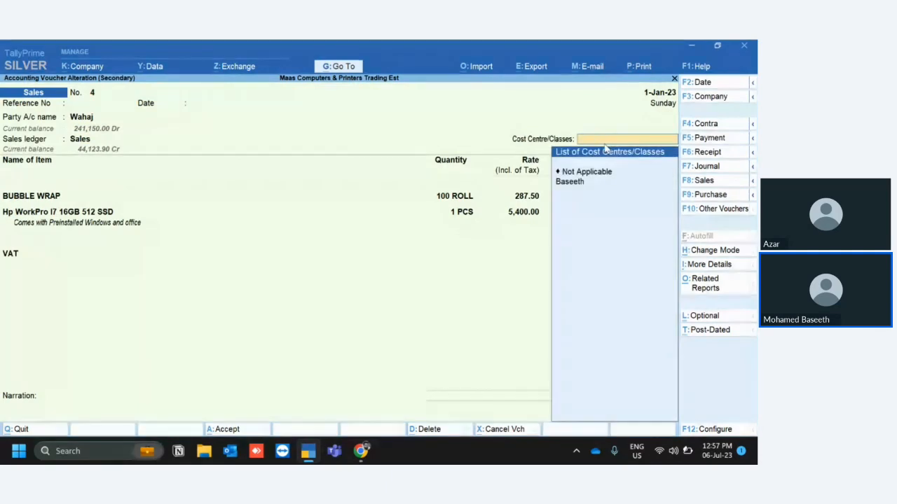
key("Return")
key("Escape")
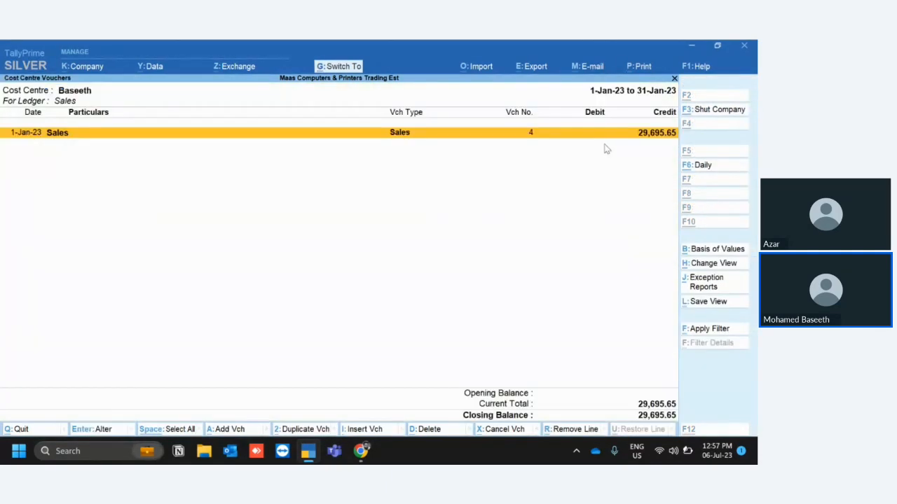
Close the cost centre vouchers and break-up reports and return to the Gateway of Tally.
key("Escape")
key("Escape")
key("Escape")
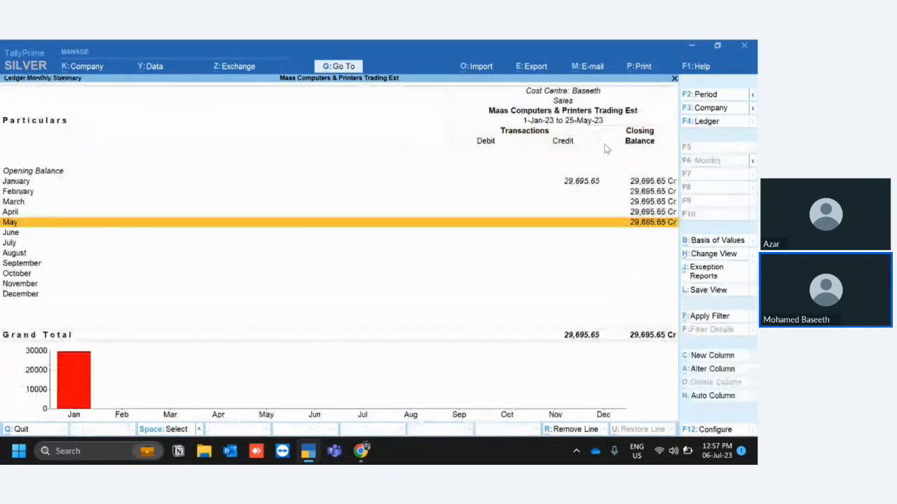
key("Escape")
key("Escape")
key("Escape")
key("Escape")
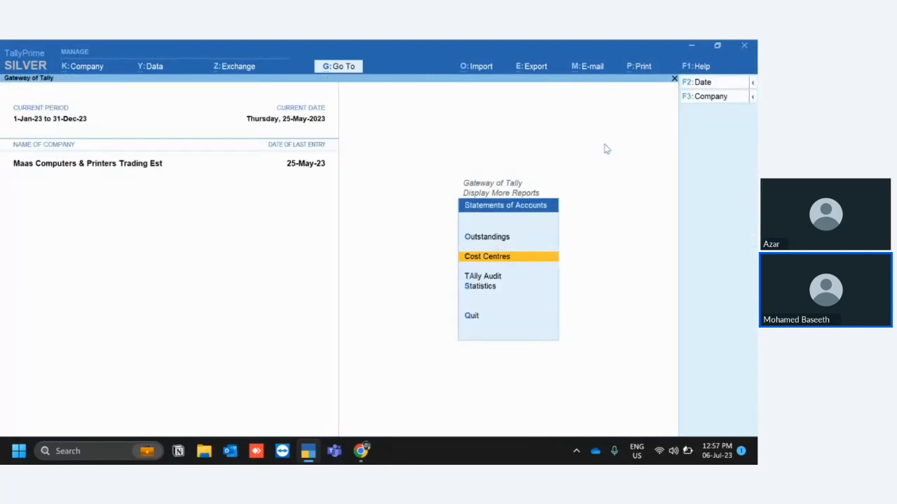
key("n")
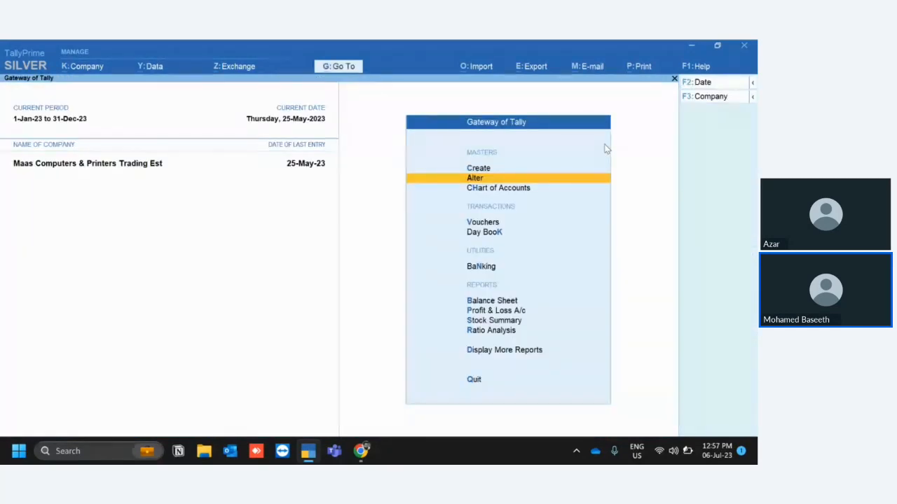
Create a new cost centre under Primary with the person's name, and return to the Gateway of Tally.
key("Return")
key("Down")
key("Return")
key("Return")
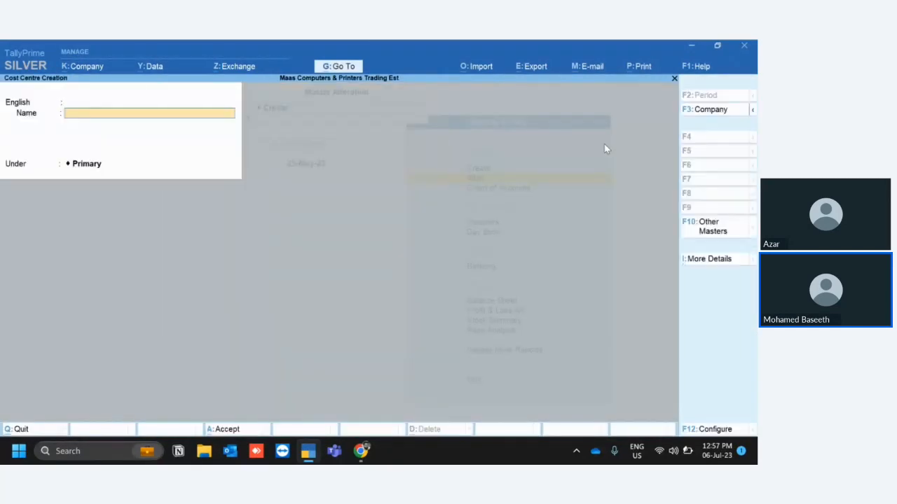
type("Ahmed")
key("Return")
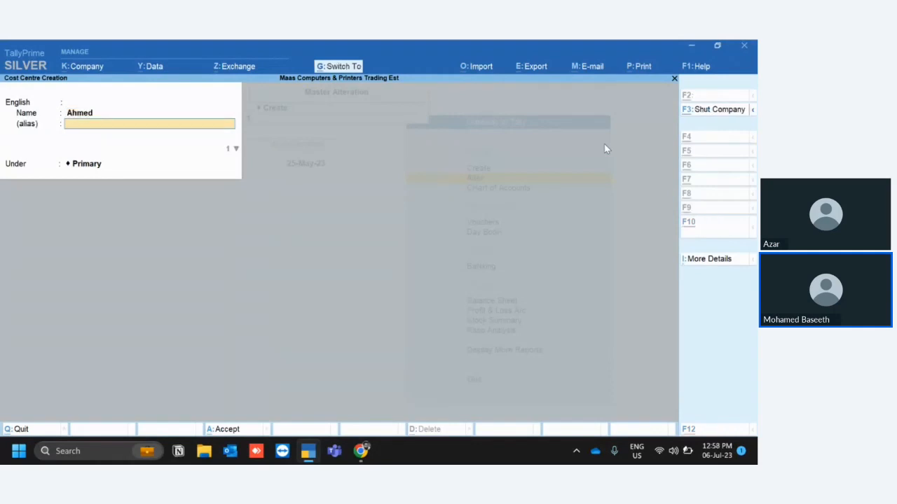
key("ctrl+a")
key("Escape")
key("Escape")
key("Escape")
key("Escape")
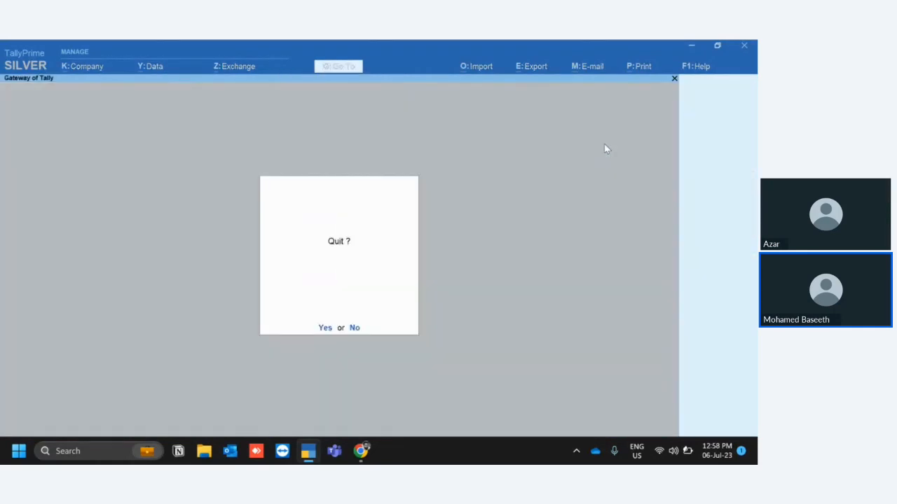
key("n")
Open the cost centre selection for the Cost Centre Break-up from the Statements of Accounts.
key("d")
key("s")
key("c")
key("o")
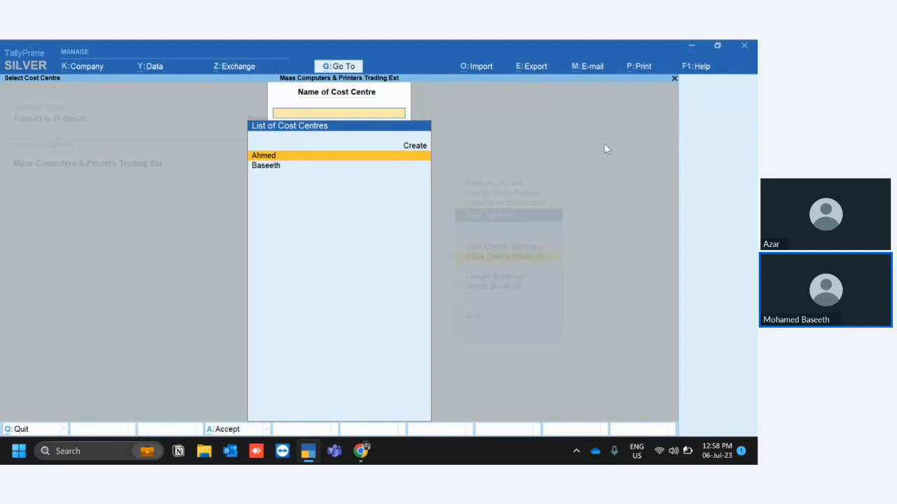
Open the second listed cost centre's break-up and drill down through Sales and January to sales voucher No. 4.
key("Down")
key("Return")
key("Return")
key("Return")
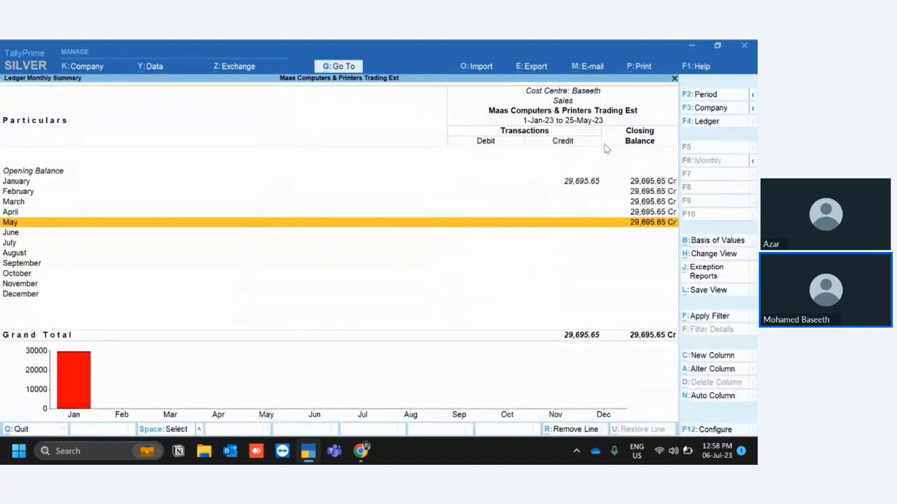
key("Up")
key("Up")
key("Up")
key("Up")
key("Return")
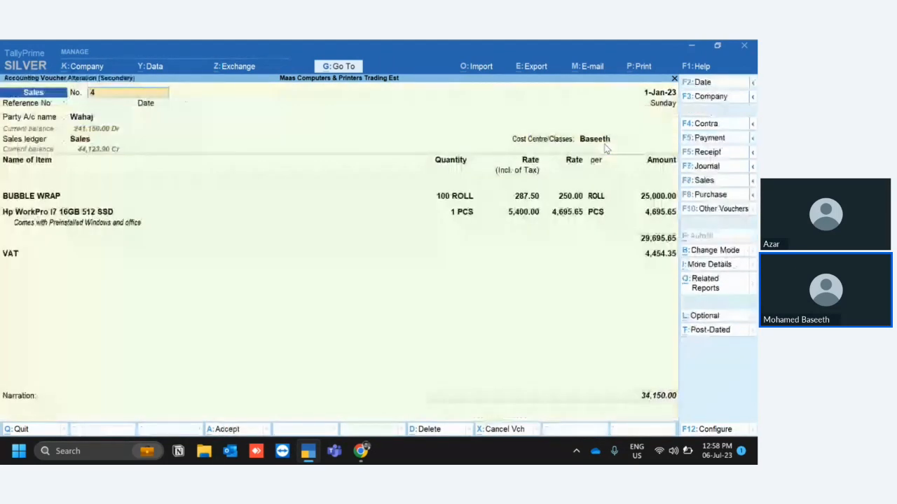
Change the cost centre of sales voucher No. 4 to the newly created cost centre and save the voucher.
left_click(600, 143)
key("BackSpace")
key("Down")
key("Down")
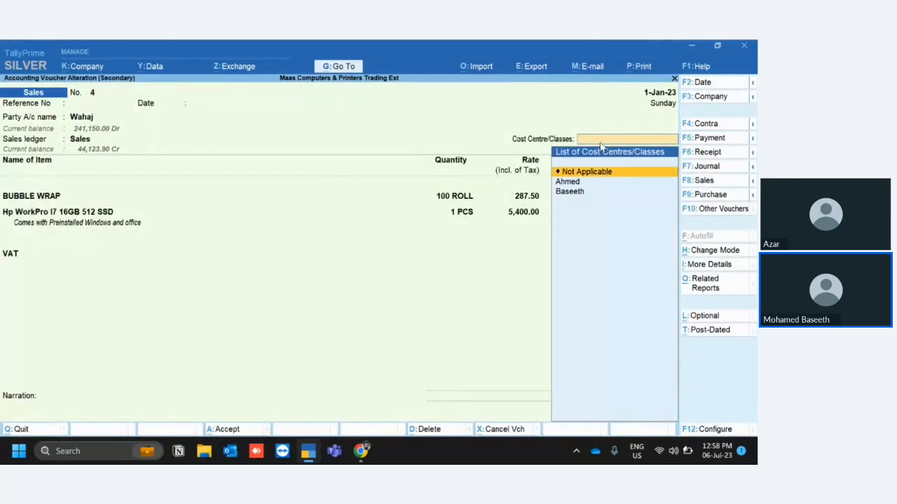
key("Return")
key("ctrl+a")
Close the cost centre break-up reports and return to Display More Reports.
key("Escape")
key("Escape")
key("Escape")
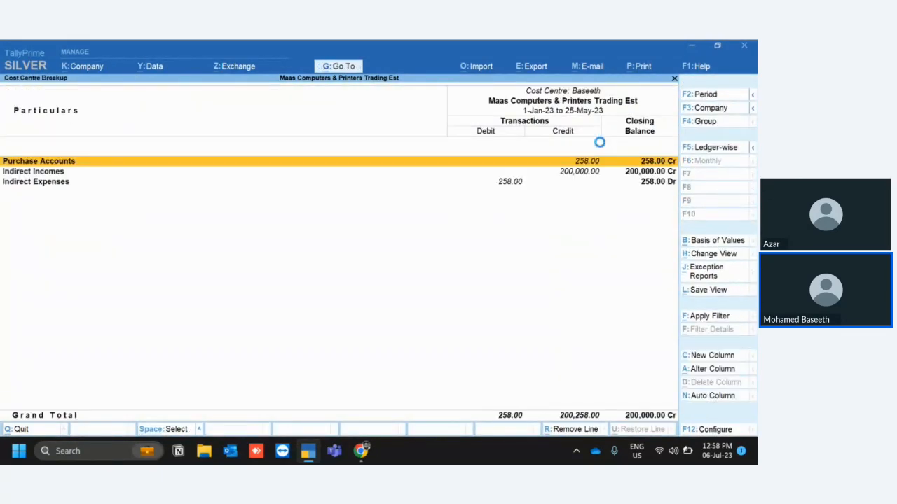
key("Escape")
key("Escape")
key("Escape")
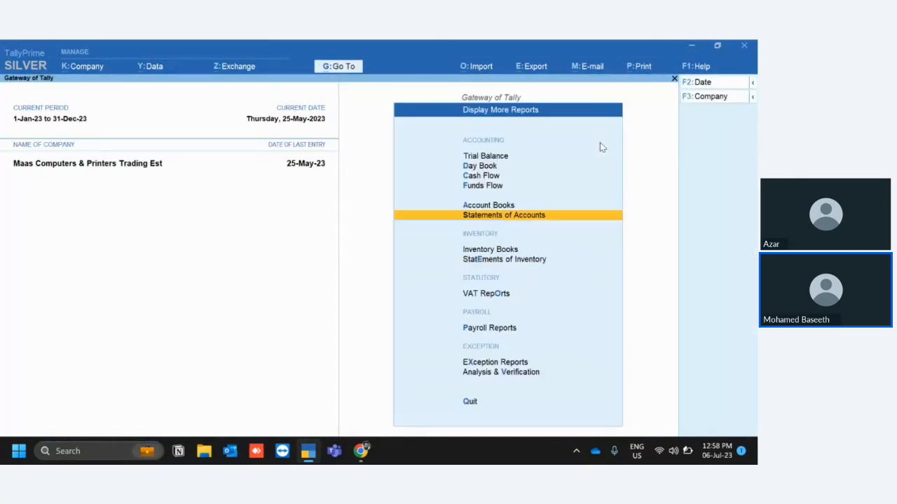
Open the Group Summary of the Sundry Debtors group from the Account Books.
key("a")
key("g")
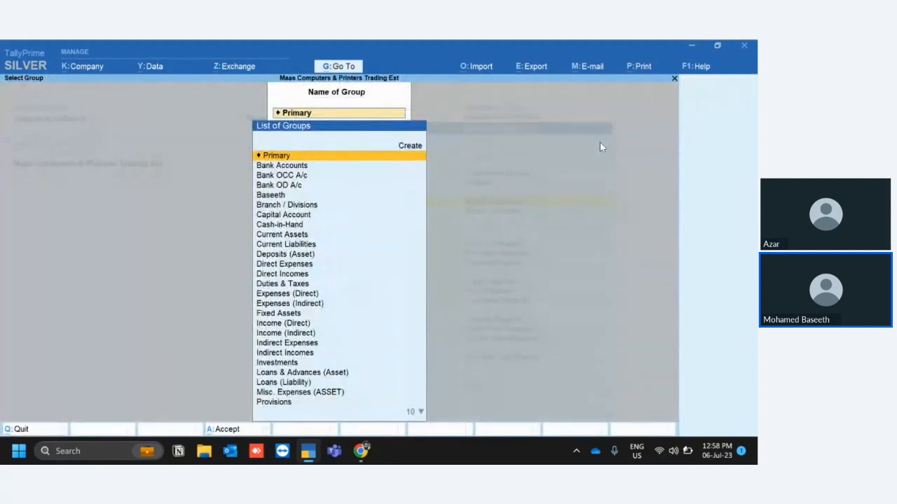
type("De")
key("Down")
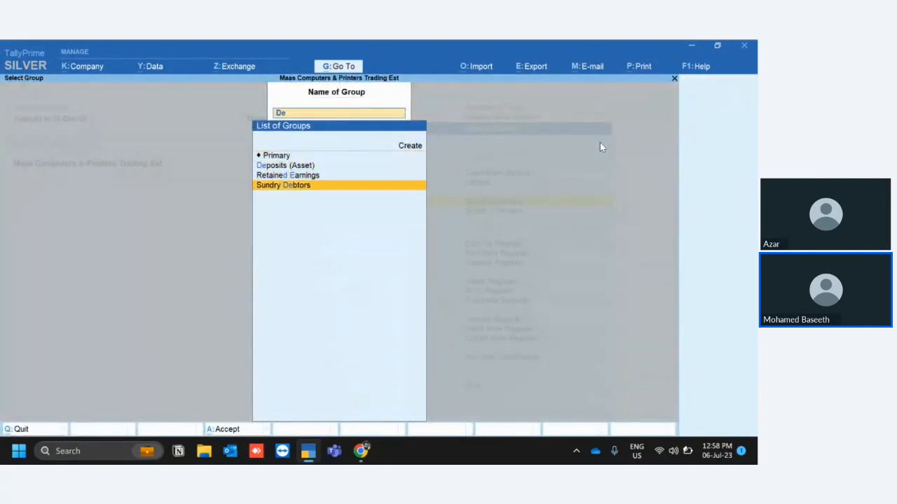
key("Return")
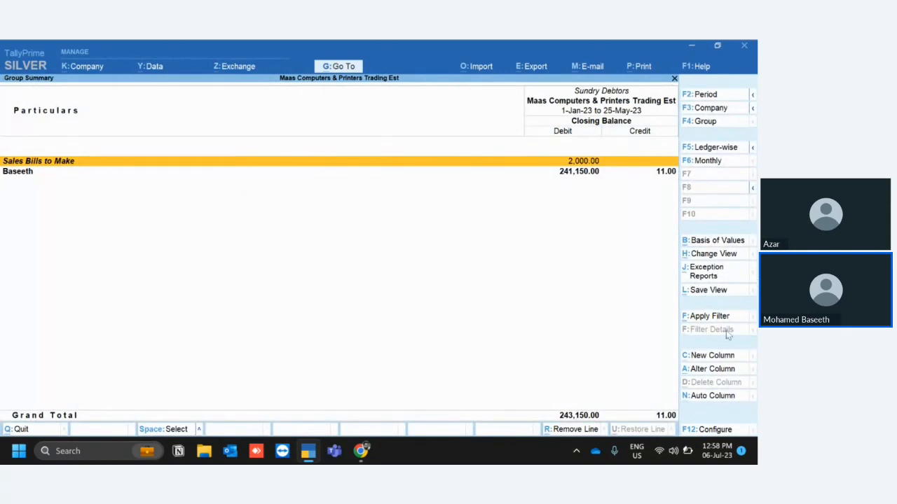
Open the filter for the Sundry Debtors group summary and switch it from Basic Filter to Advanced Filter.
left_click(709, 317)
key("BackSpace")
key("BackSpace")
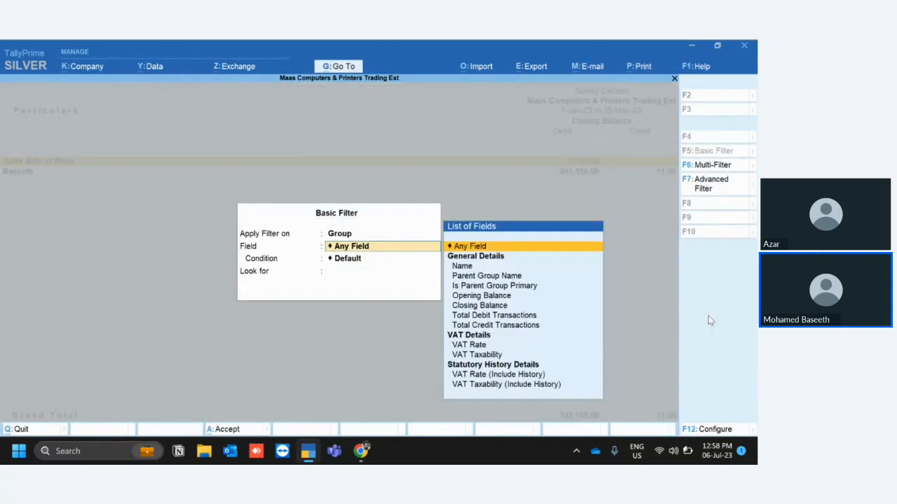
key("Down")
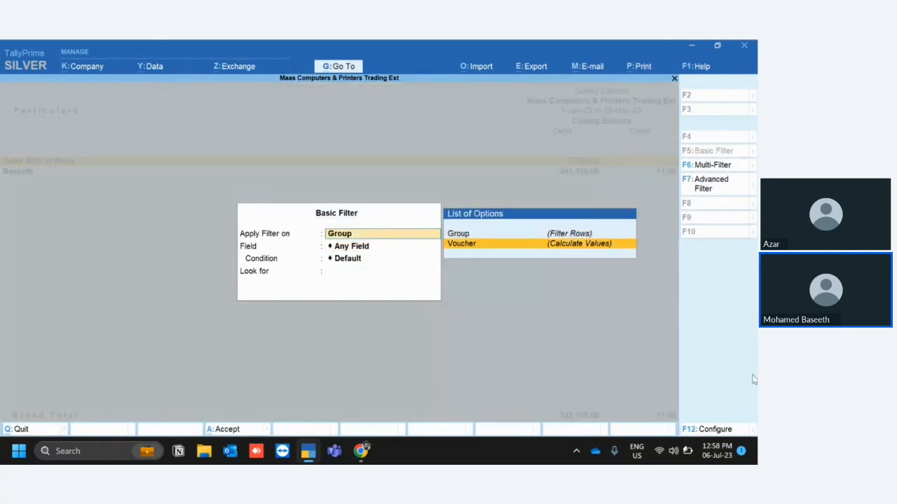
left_click(701, 185)
Set Filter Rows to End of List in place of Group, keeping Voucher under Calculate Values.
key("BackSpace")
key("BackSpace")
key("BackSpace")
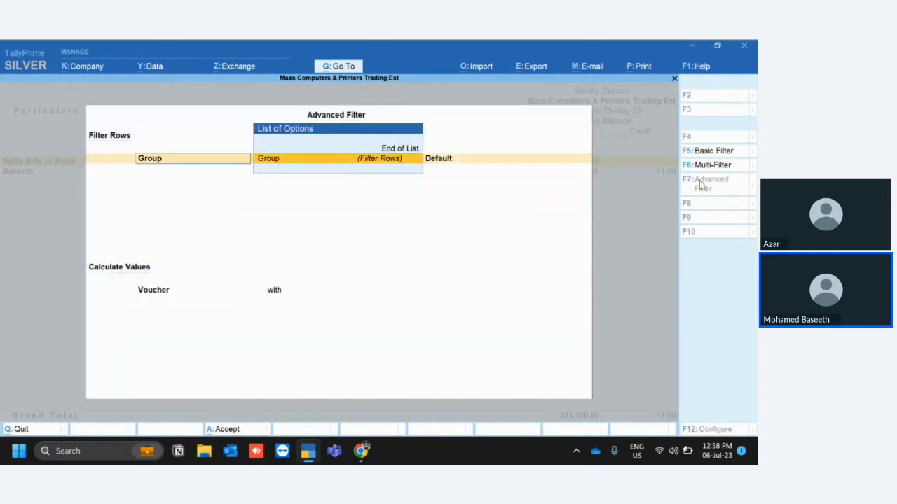
key("Up")
key("Return")
key("Up")
key("Down")
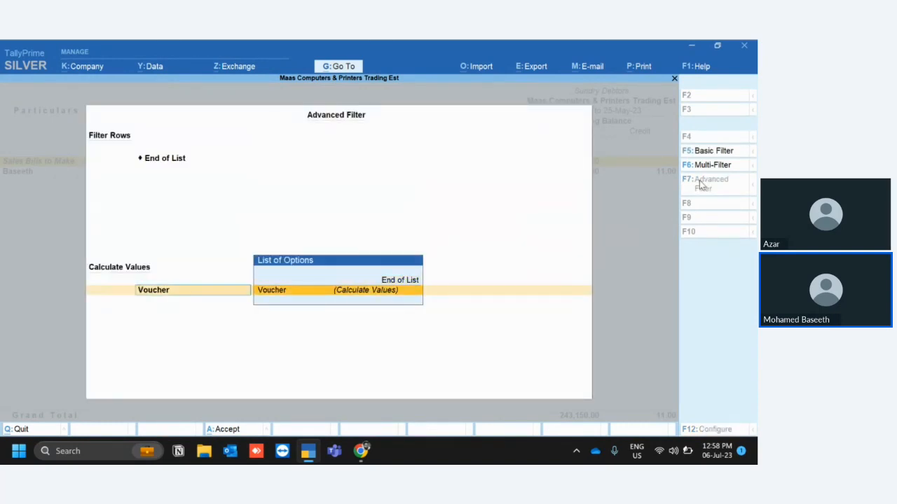
Set the Voucher condition to Cost Centre Name equal to the newly created cost centre and apply the advanced filter.
key("Return")
type("co")
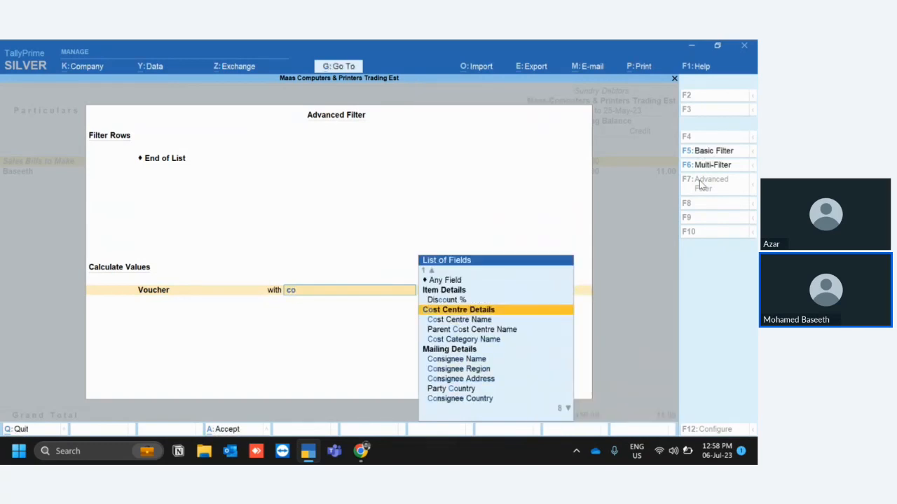
key("Down")
key("Return")
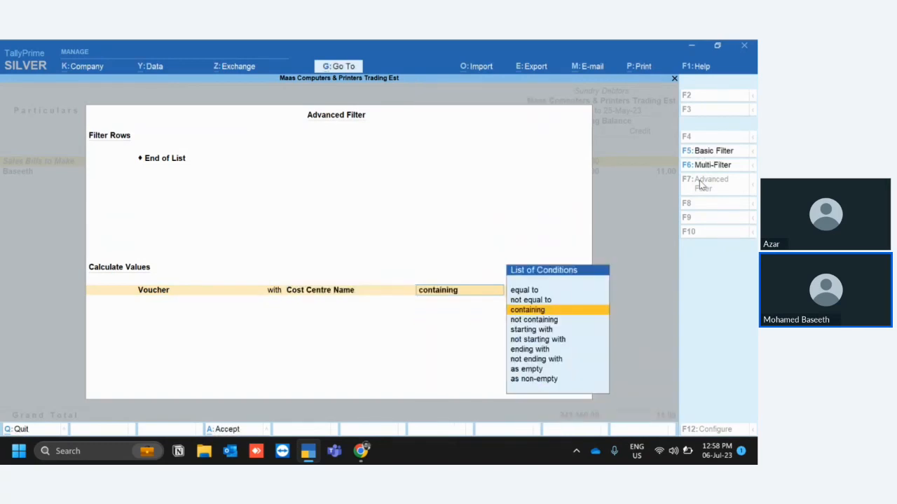
key("Up")
key("Up")
key("Return")
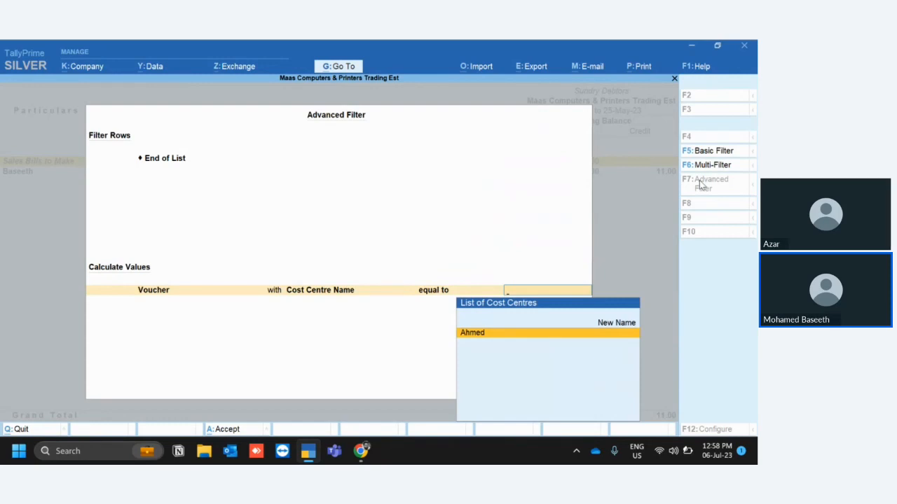
key("Return")
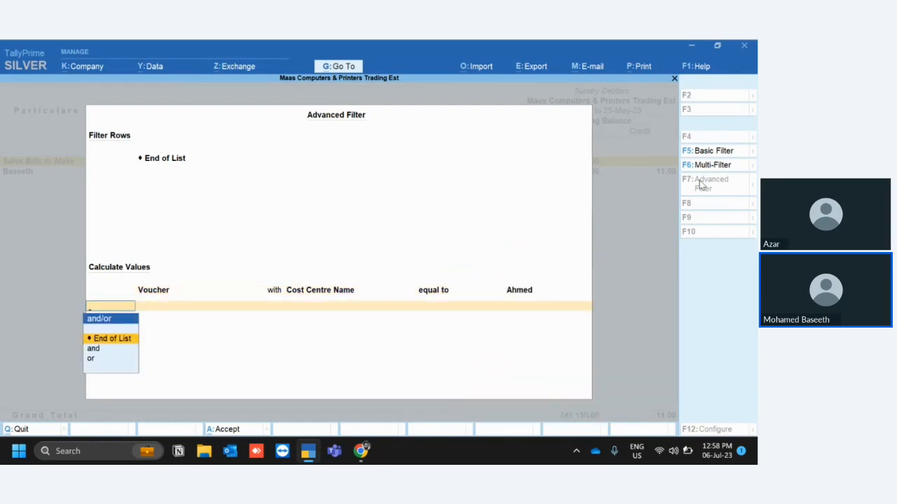
key("Return")
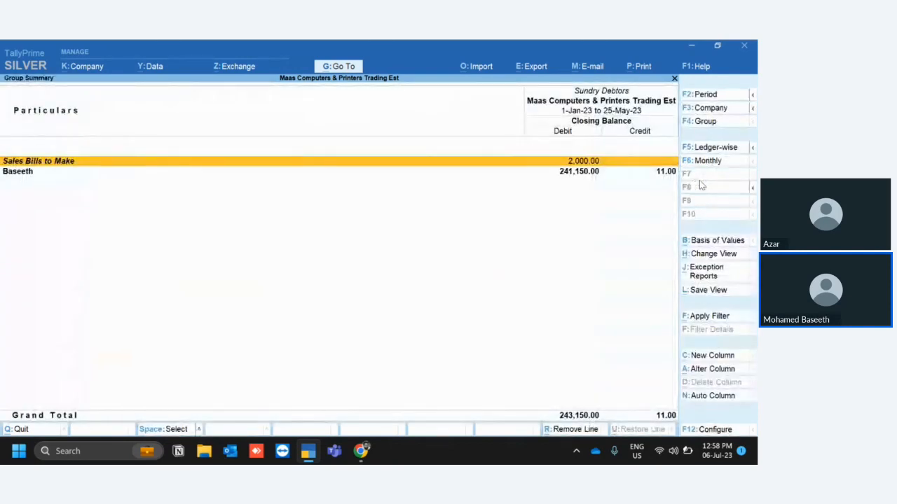
Close the Sundry Debtors group summary and return to the Gateway of Tally.
key("Escape")
key("Escape")
key("Escape")
key("Escape")
key("Escape")
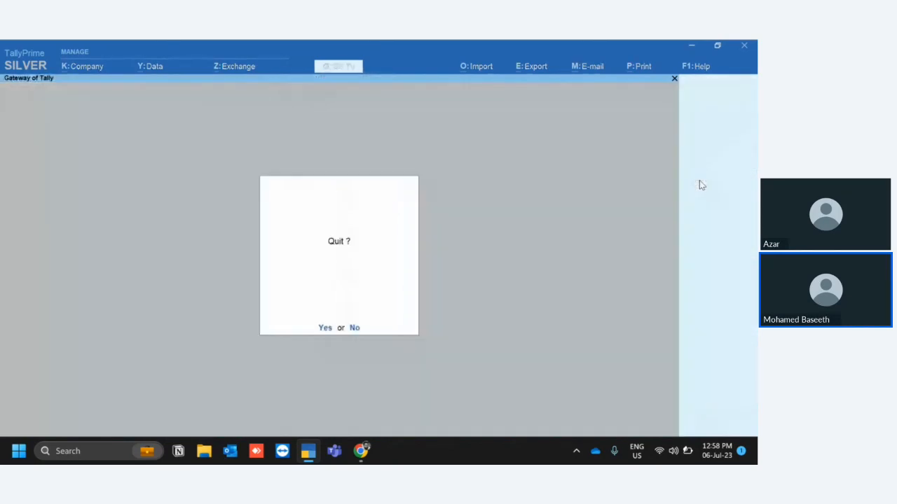
key("d")
key("a")
key("Escape")
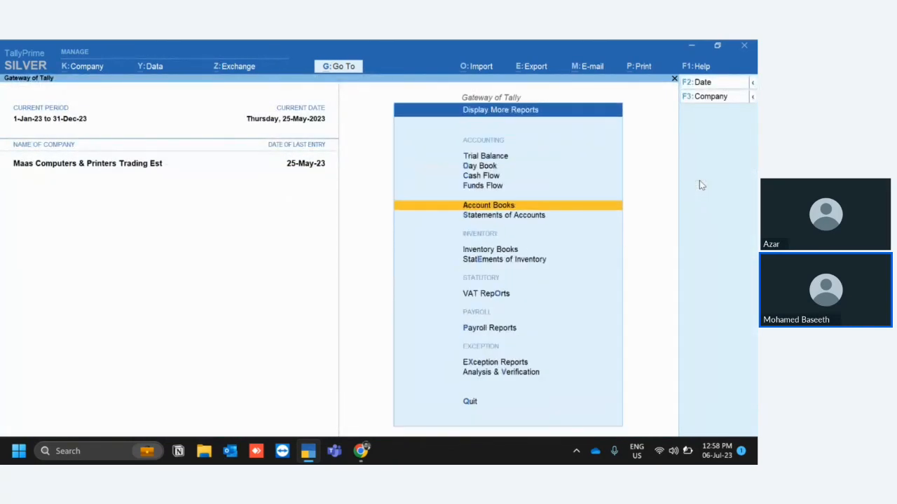
key("Escape")
key("Escape")
key("Escape")
Open the newly created cost centre's break-up and drill down through Sales and January to check sales voucher No. 4.
key("d")
key("s")
key("c")
key("c")
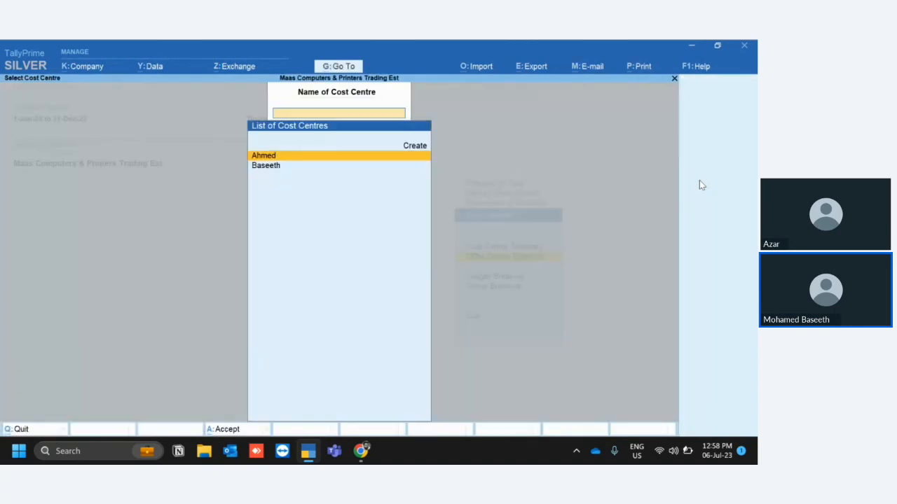
key("Return")
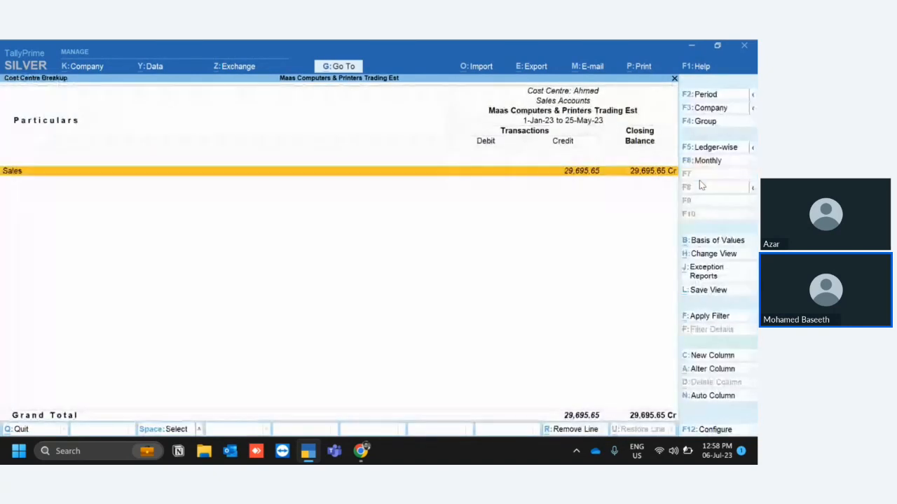
key("Return")
key("Up")
key("Up")
key("Up")
key("Up")
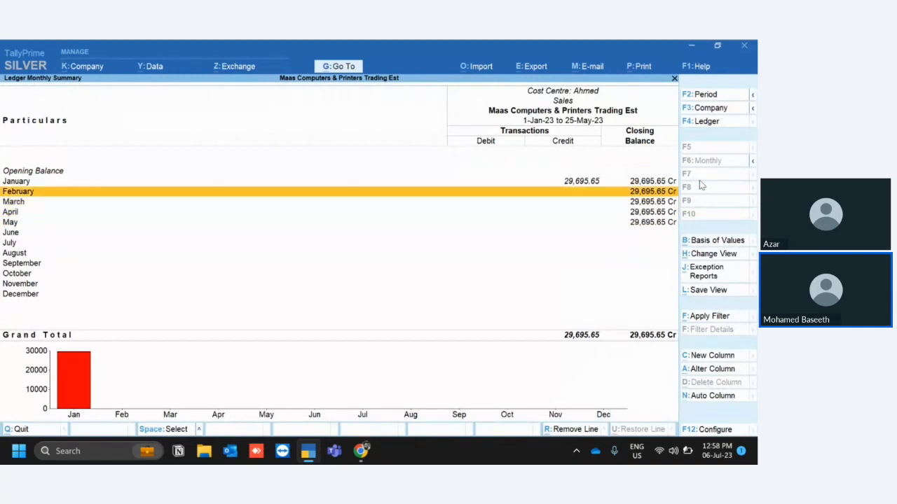
key("Return")
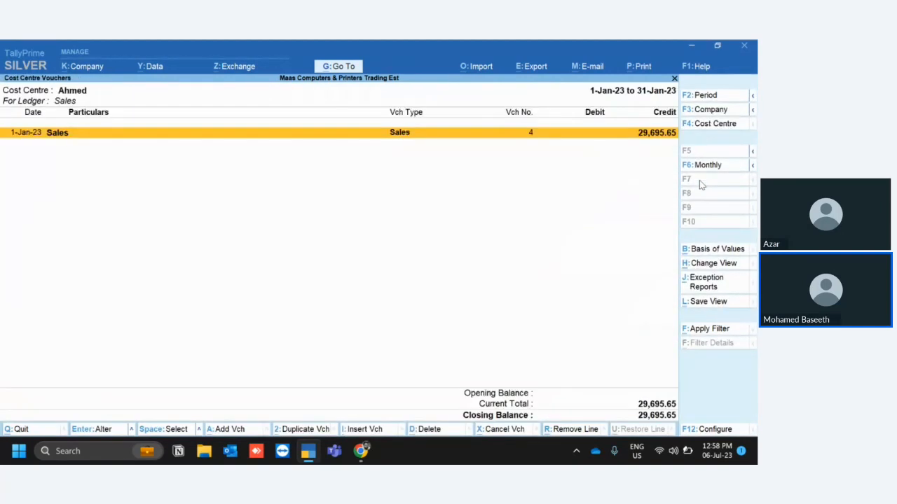
key("Return")
Close the voucher and the cost centre reports, returning to the Gateway of Tally.
key("Escape")
key("Escape")
key("Escape")
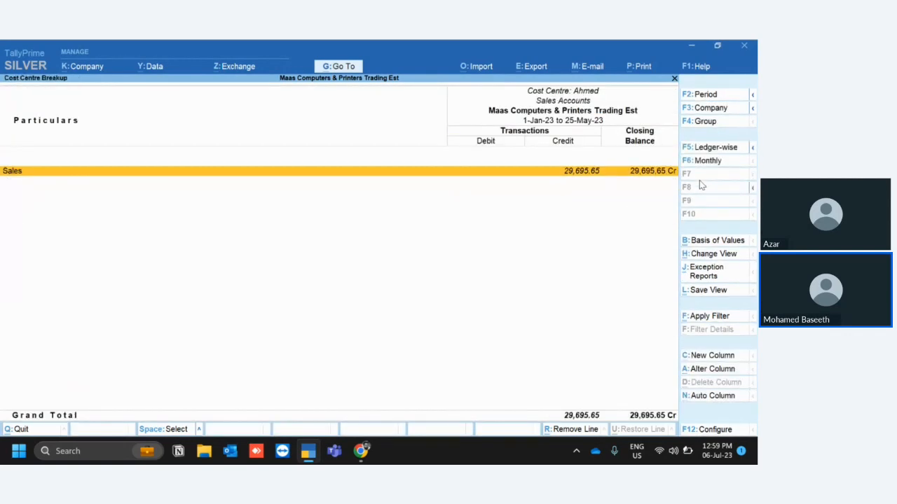
key("Escape")
key("Escape")
key("Escape")
key("Escape")
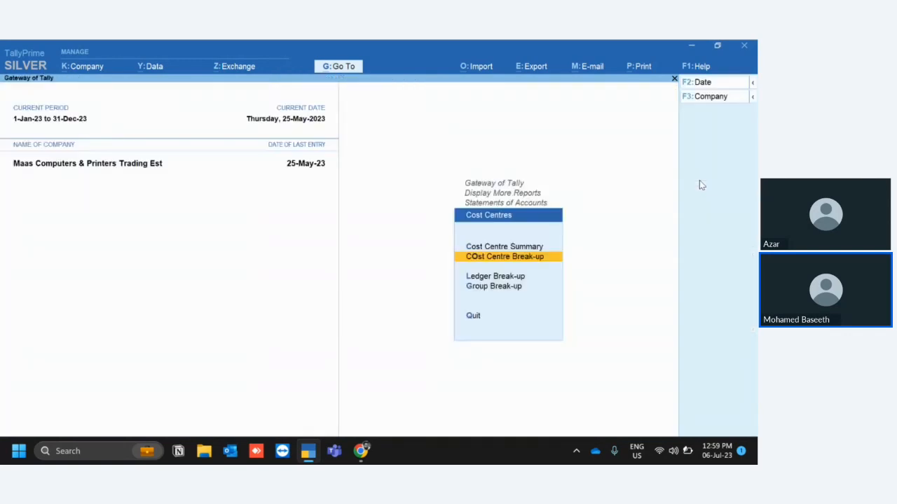
key("Escape")
key("Escape")
key("Escape")
key("Escape")
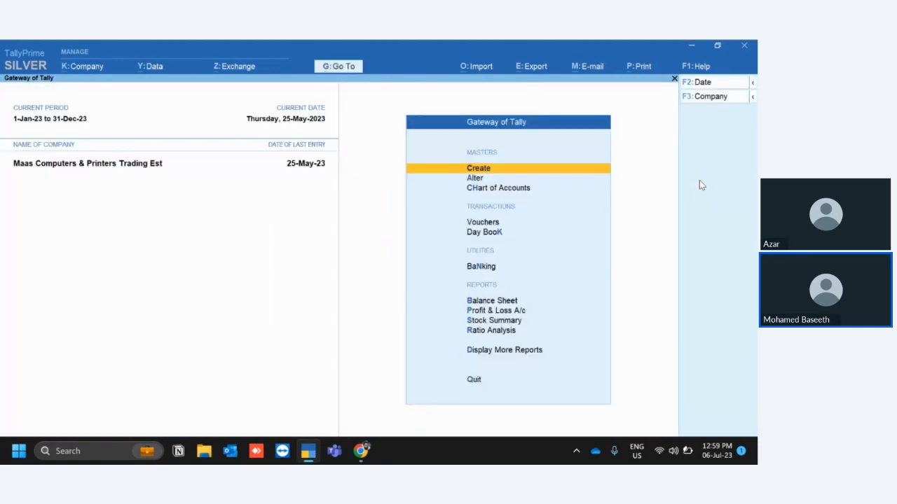
Open Display More Reports from the Gateway of Tally.
key("Down")
key("Down")
key("Down")
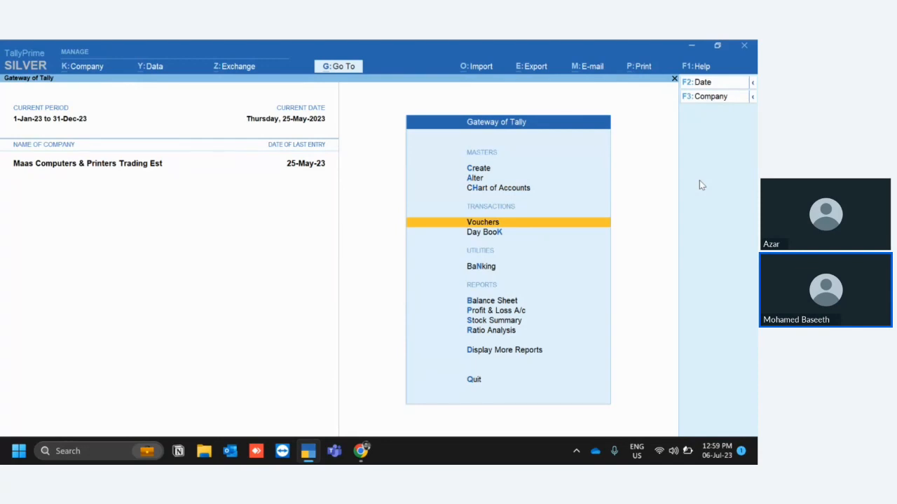
key("Down")
key("Down")
key("Down")
key("Down")
key("Down")
key("Down")
key("Down")
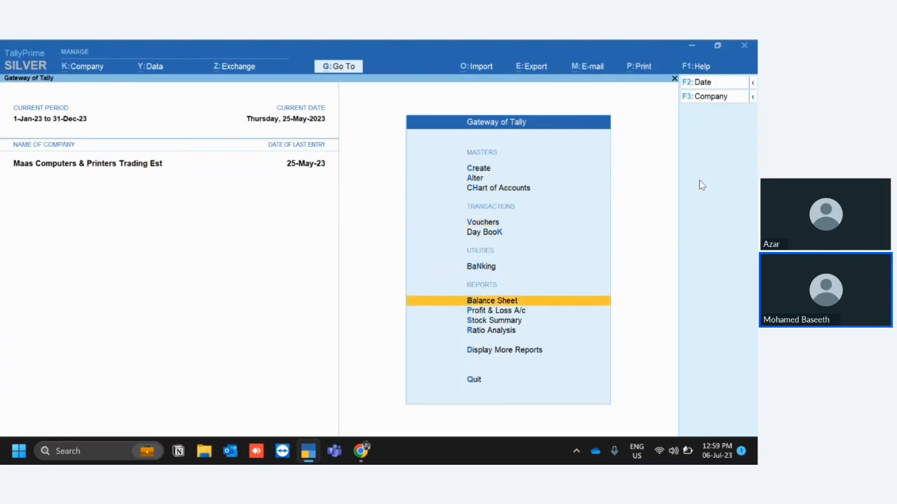
key("Return")
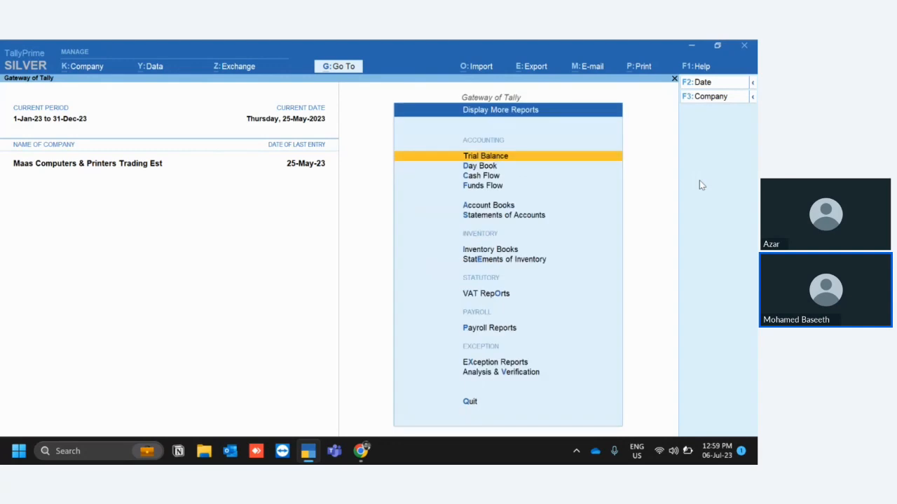
Reopen the Sundry Debtors Group Summary through the Account Books.
key("Down")
key("Down")
key("Down")
key("Down")
key("Return")
key("Down")
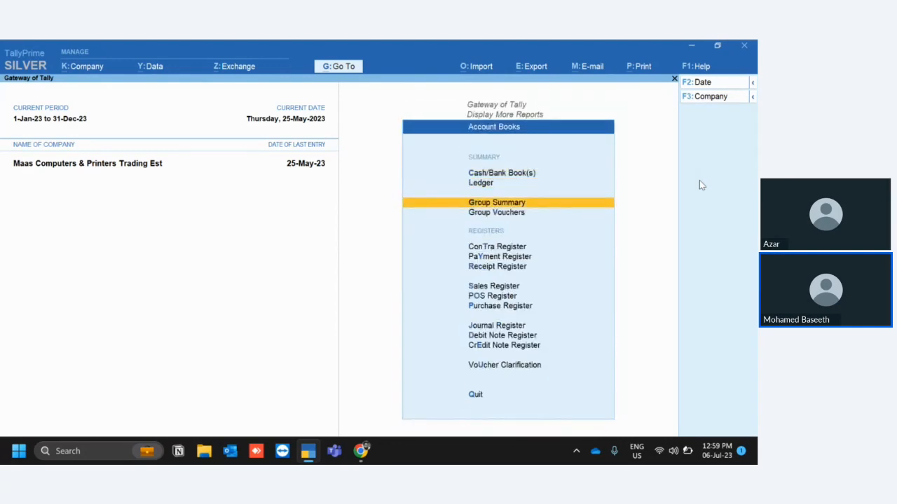
key("Return")
type("Deb")
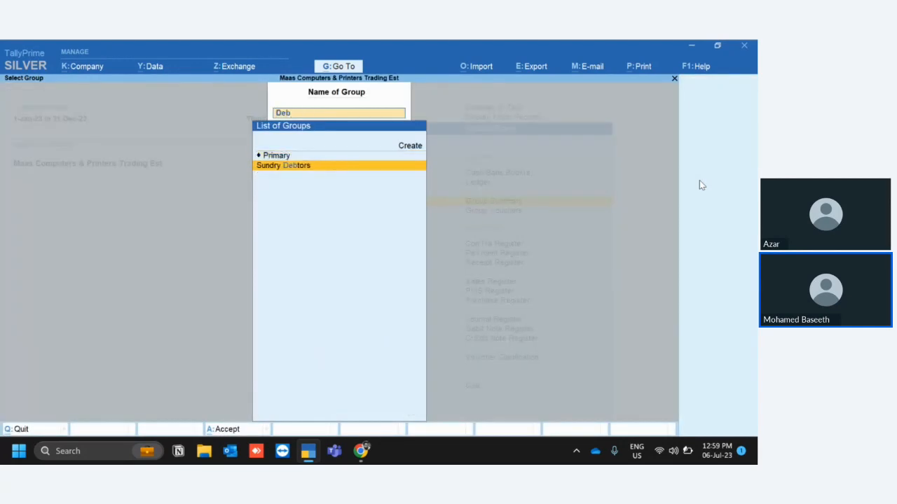
key("Return")
Drill into the subgroup under Sundry Debtors to view its ledgers, and return to the Gateway of Tally.
key("Down")
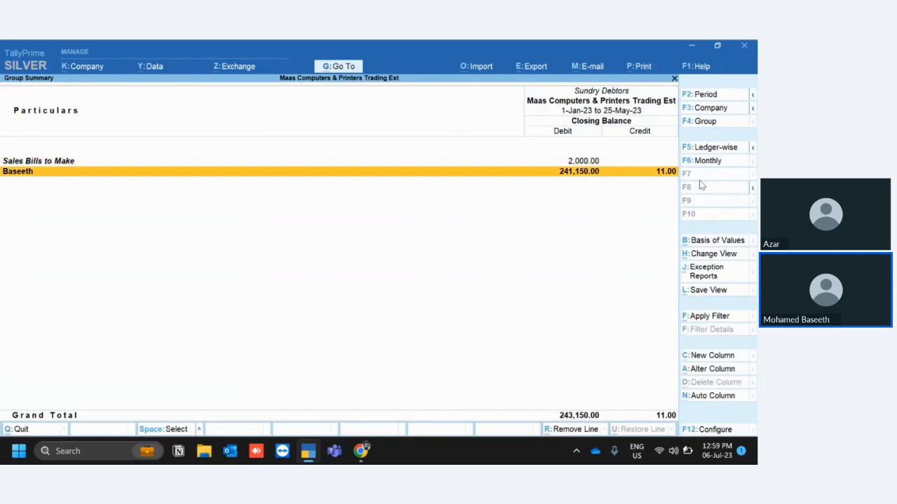
key("Return")
key("Escape")
key("Escape")
key("Escape")
key("Escape")
key("Escape")
key("Escape")
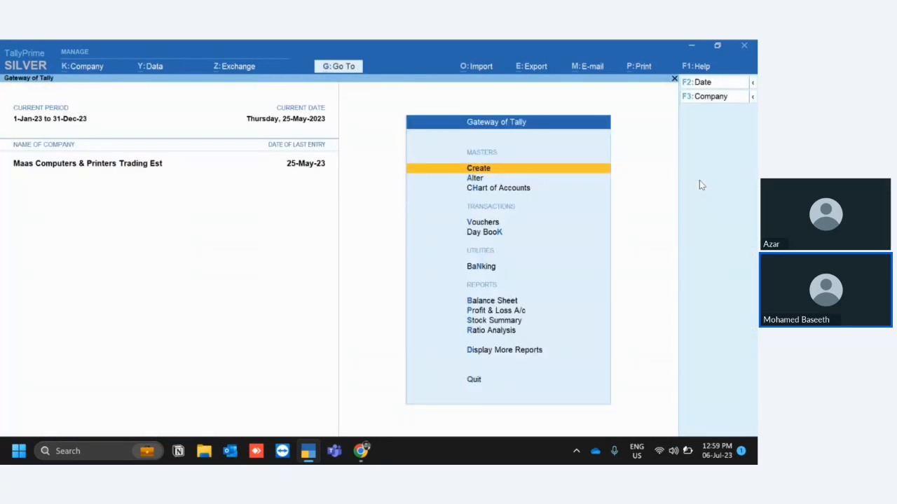
Open the Sales Register and list the January sales vouchers.
key("d")
key("a")
key("s")
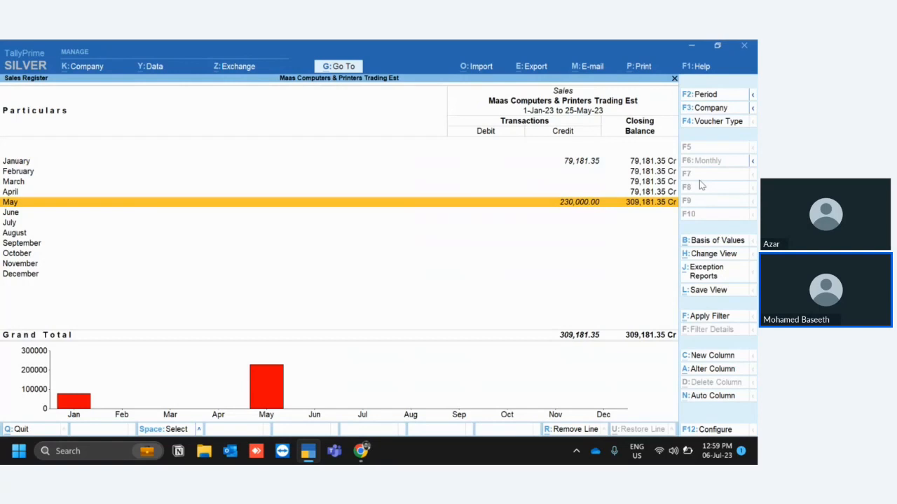
key("Up")
key("Up")
key("Up")
key("Up")
key("Return")
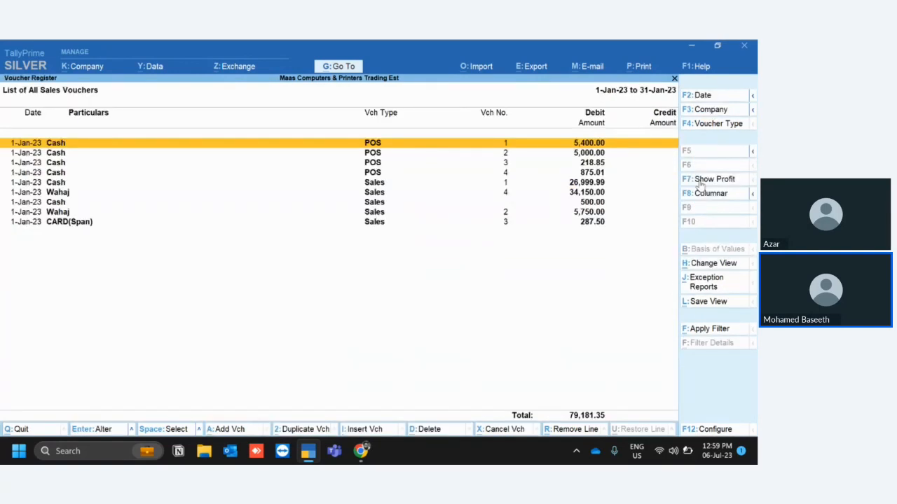
Look through the POS and Sales entries in the January sales voucher list and leave the Sales Register.
key("Down")
key("Down")
key("Down")
key("Down")
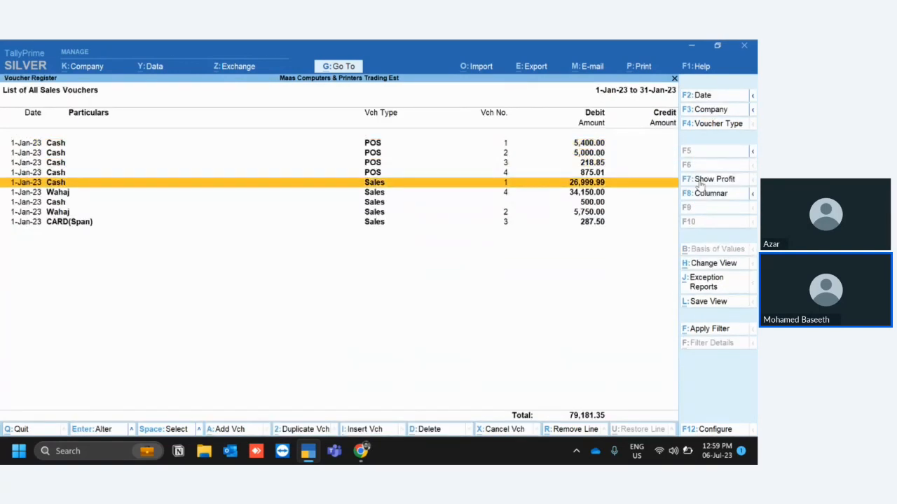
key("Down")
key("Down")
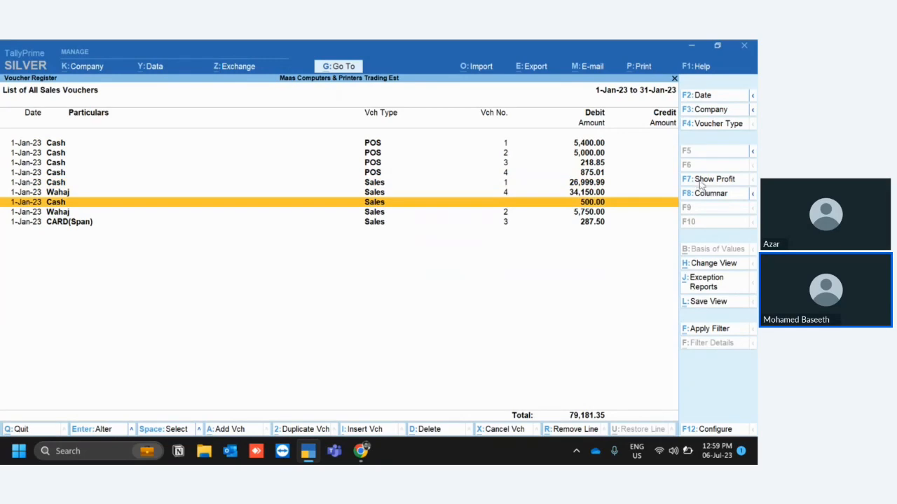
key("Escape")
key("Escape")
key("Escape")
key("Escape")
key("Escape")
key("Escape")
Reopen the Sales Register to view its monthly summary, and return to Display More Reports.
key("d")
key("a")
key("s")
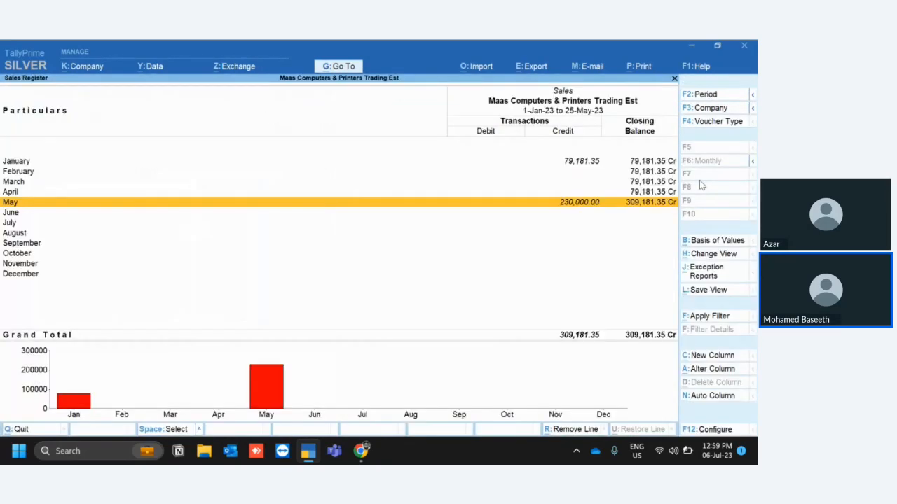
key("Up")
key("Escape")
key("Escape")
key("Escape")
key("d")
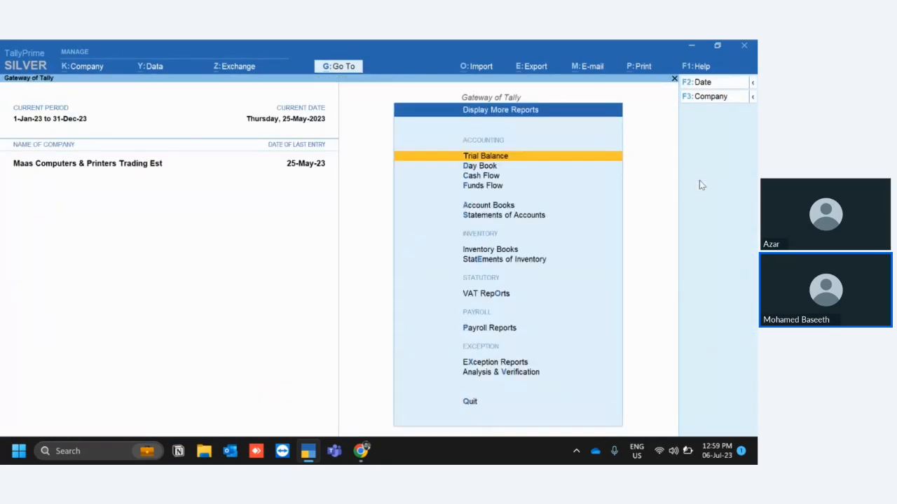
Open the Cost Centre Break-up under Statements of Accounts for the preselected cost centre.
key("s")
key("o")
key("Escape")
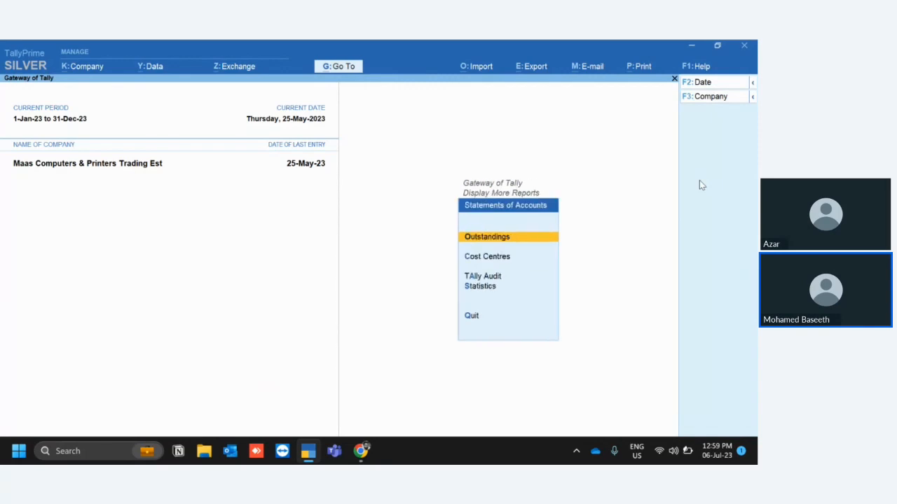
key("Down")
key("Down")
key("Down")
key("c")
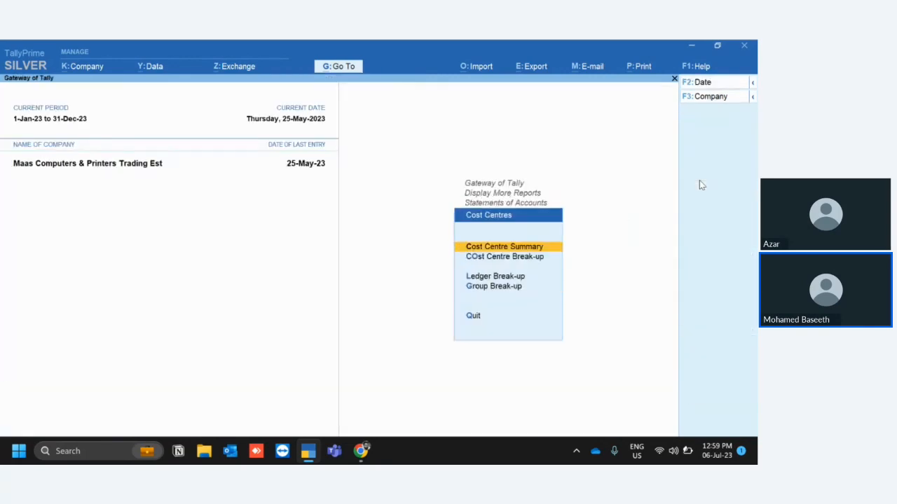
key("Down")
key("Return")
Drill through the cost centre's January Sales entries into sales voucher 4 and return to Display More Reports.
key("Return")
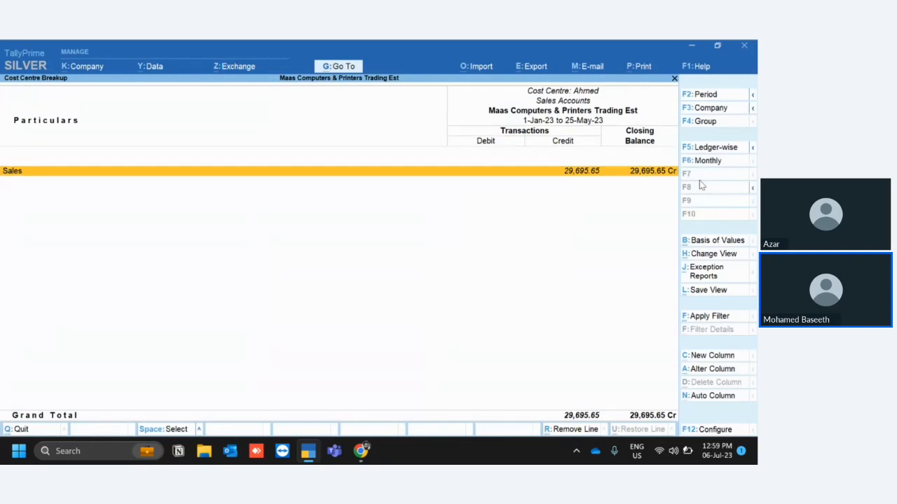
key("Return")
key("Up")
key("Up")
key("Up")
key("Up")
key("Return")
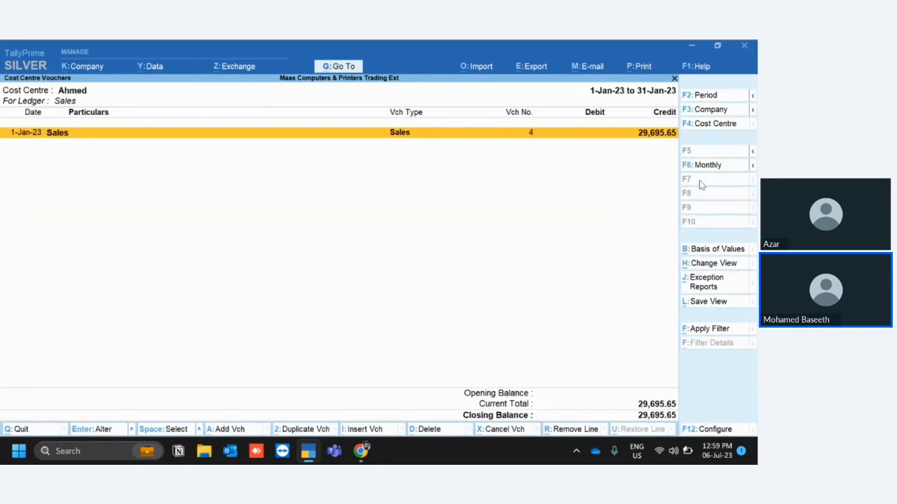
key("Return")
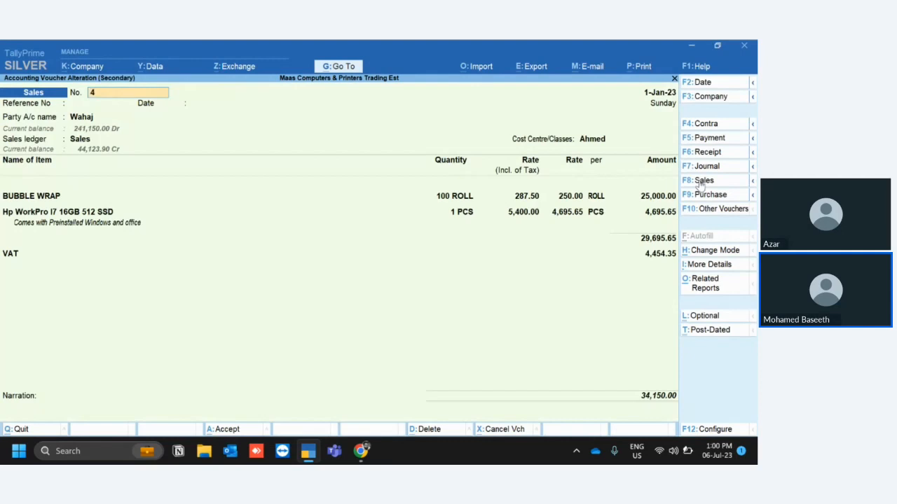
key("Escape")
key("Escape")
key("Escape")
key("Escape")
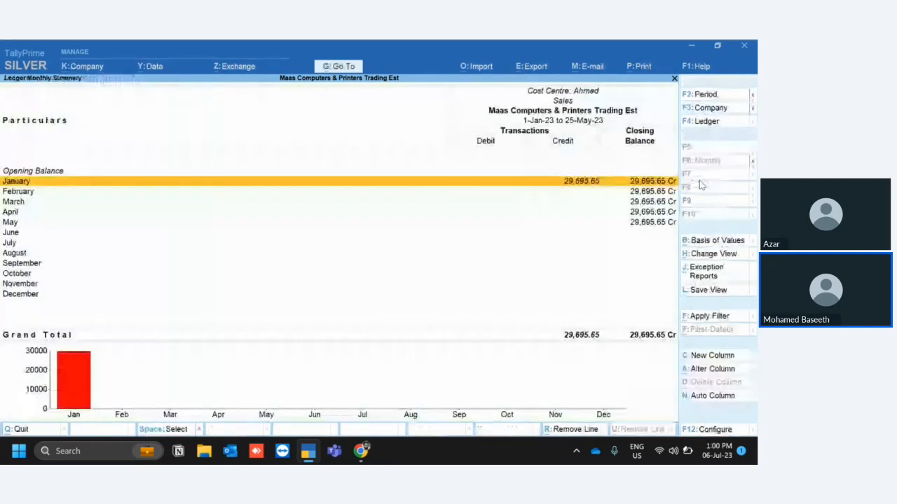
key("Escape")
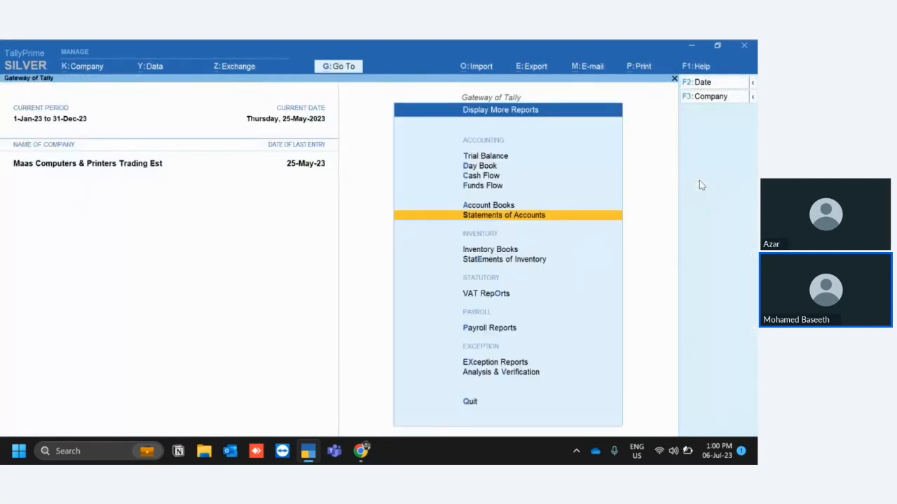
Open the Group Summary of Sundry Debtors from the Account Books.
key("Up")
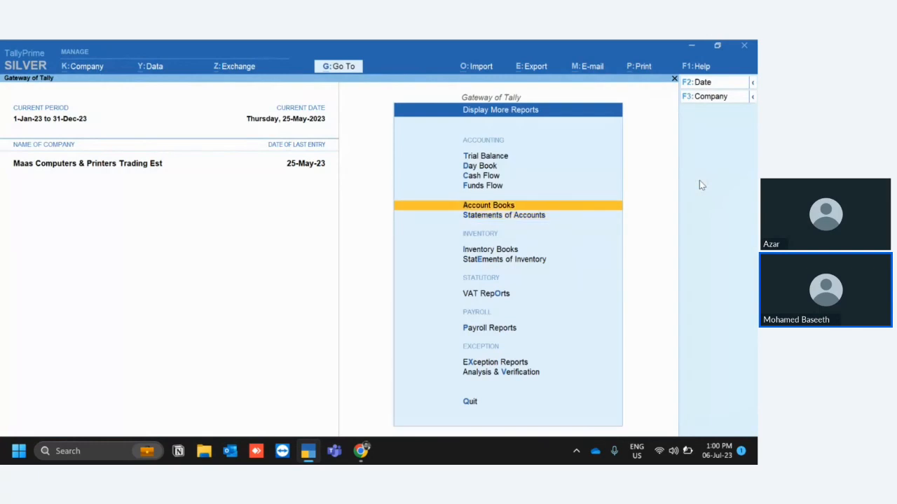
key("Return")
key("Down")
key("Down")
key("Return")
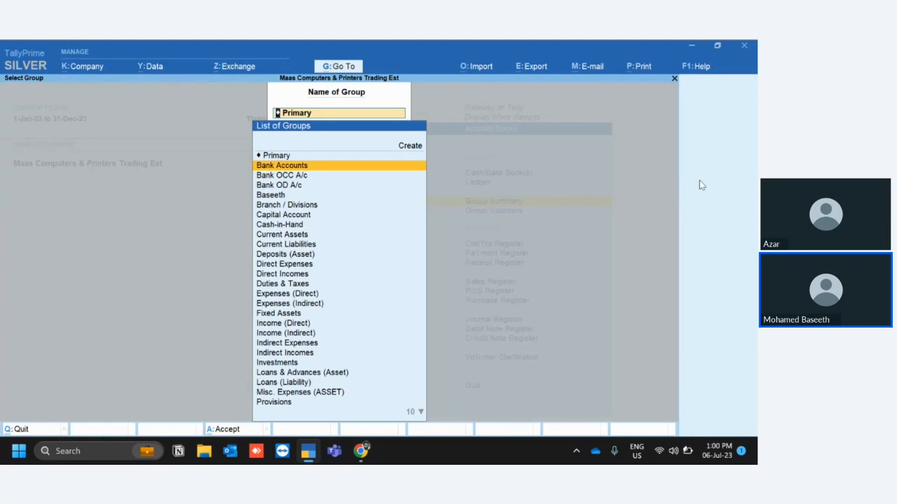
key("Down")
key("Down")
key("Down")
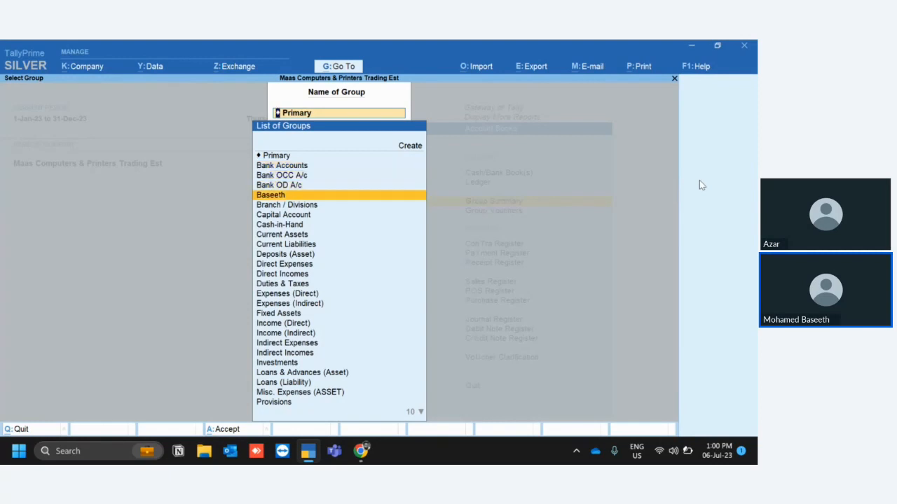
key("s")
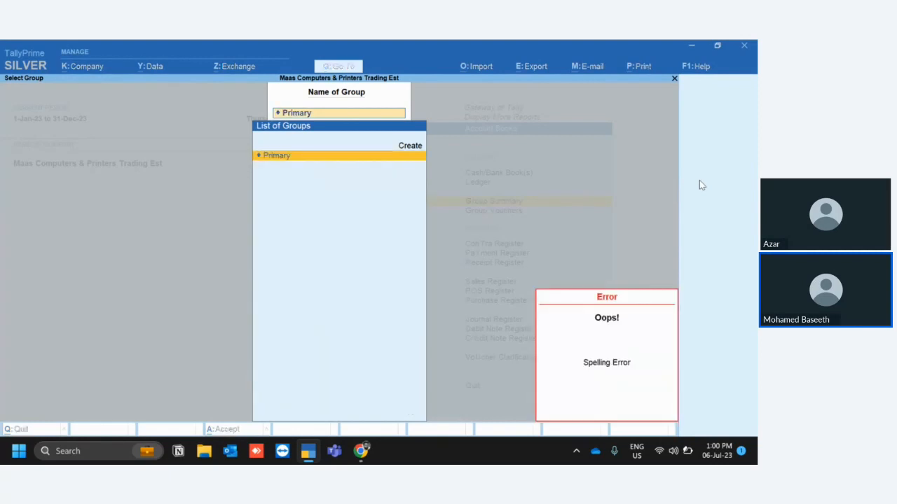
key("BackSpace")
type("Deb")
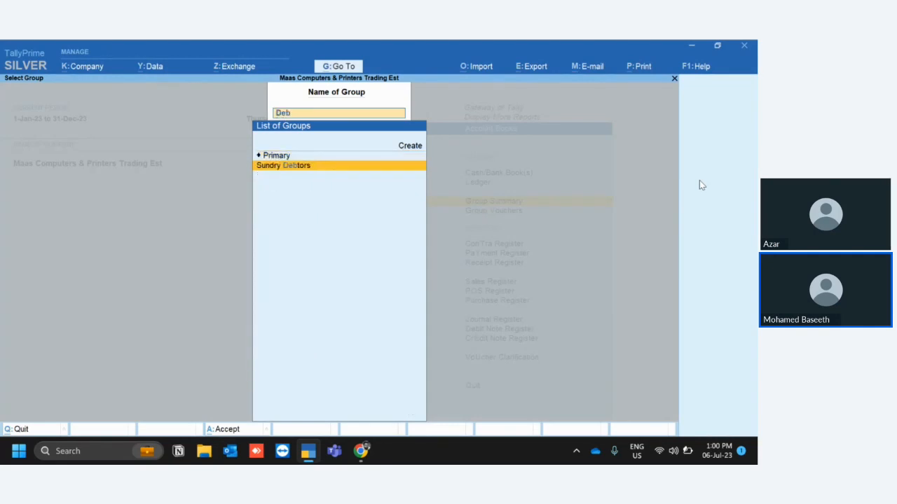
key("Return")
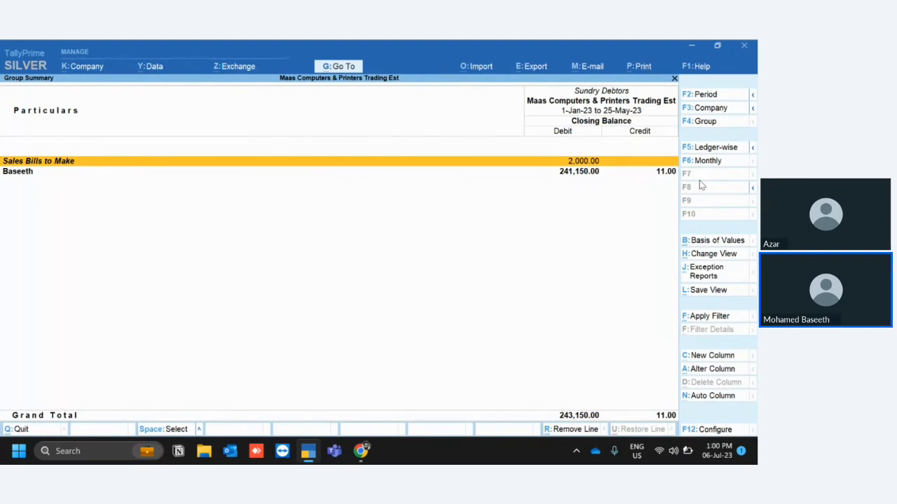
Start a Basic Filter applied on Voucher, with Cost Centre Name as the field.
left_click(706, 316)
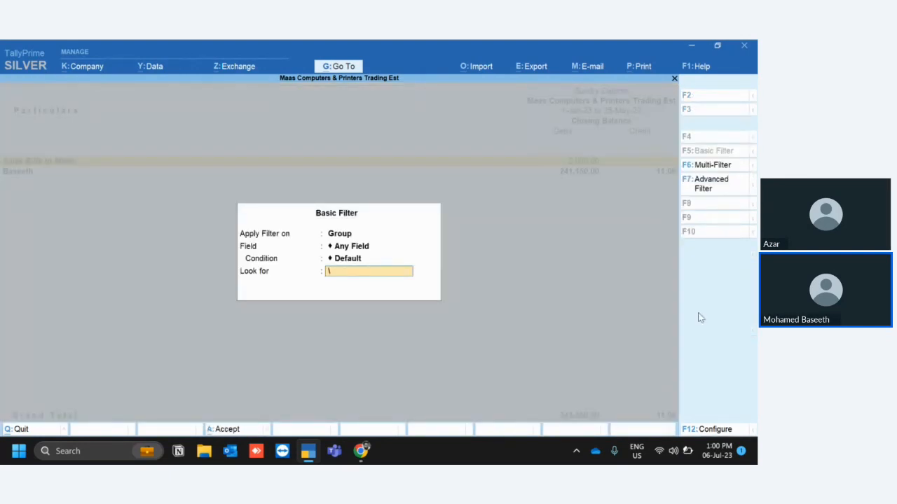
key("BackSpace")
key("BackSpace")
key("Down")
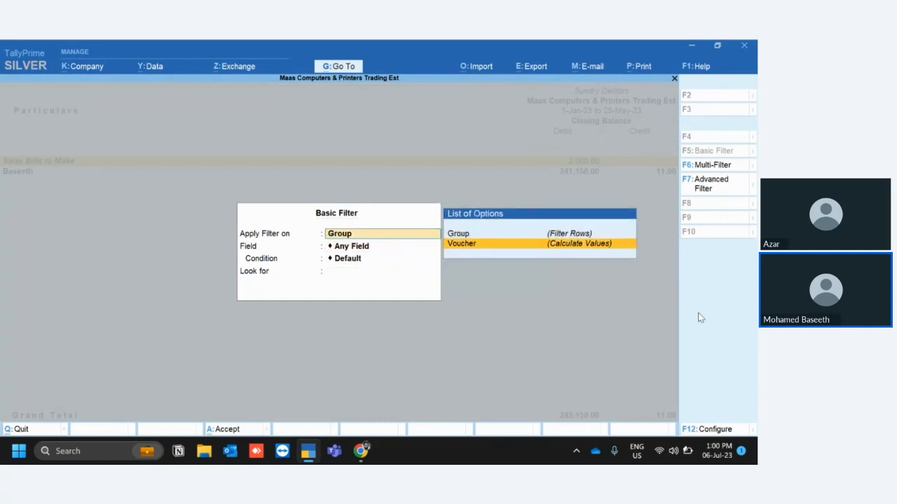
key("Return")
type("Co")
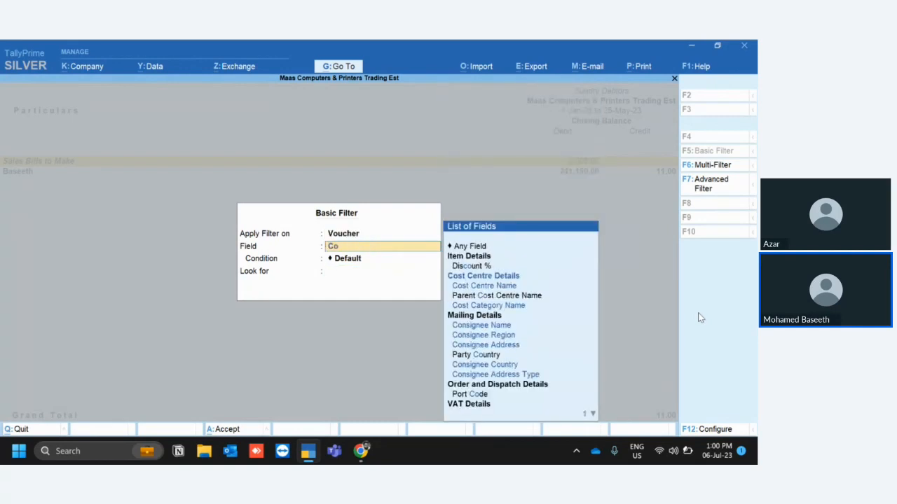
key("Down")
key("Down")
key("Return")
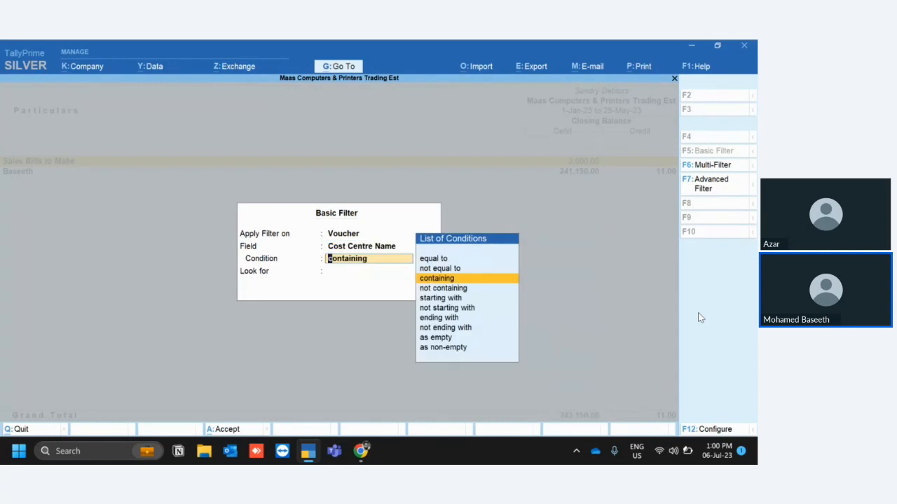
Set the filter condition to equal to, accept the cost centre name to look for, and apply the filter.
key("Up")
key("Up")
key("Return")
key("Return")
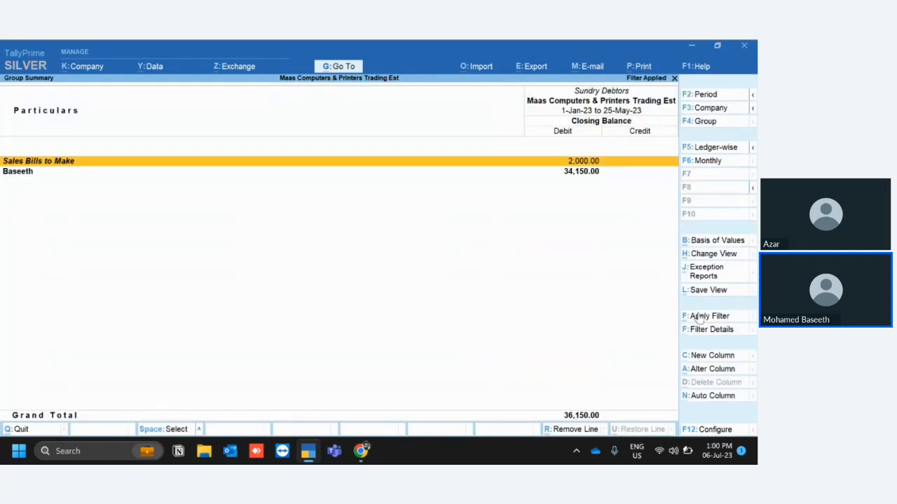
Drill into the subgroup under Sundry Debtors and set Show Opening Balance and Show Transactions to Yes.
key("Down")
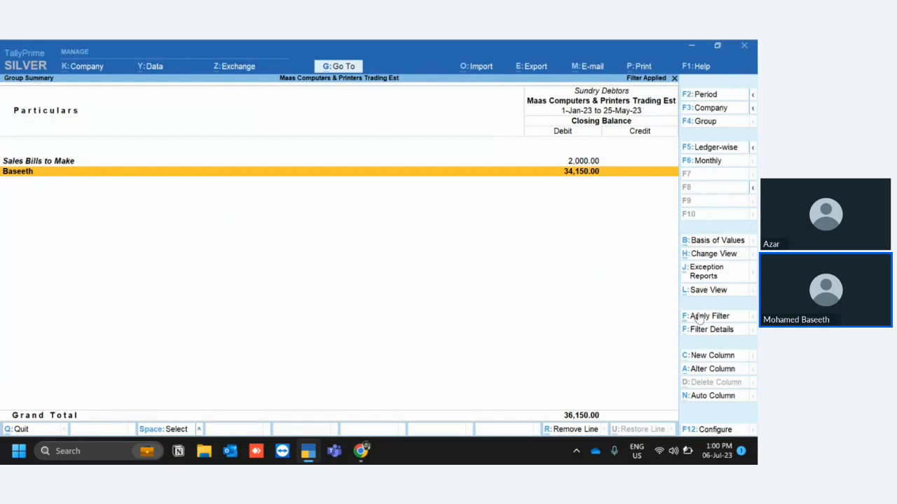
key("Return")
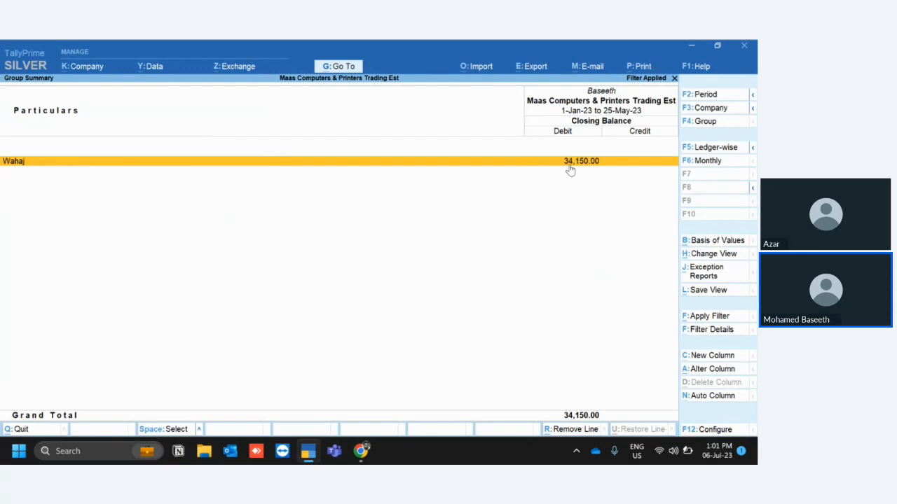
left_click(701, 436)
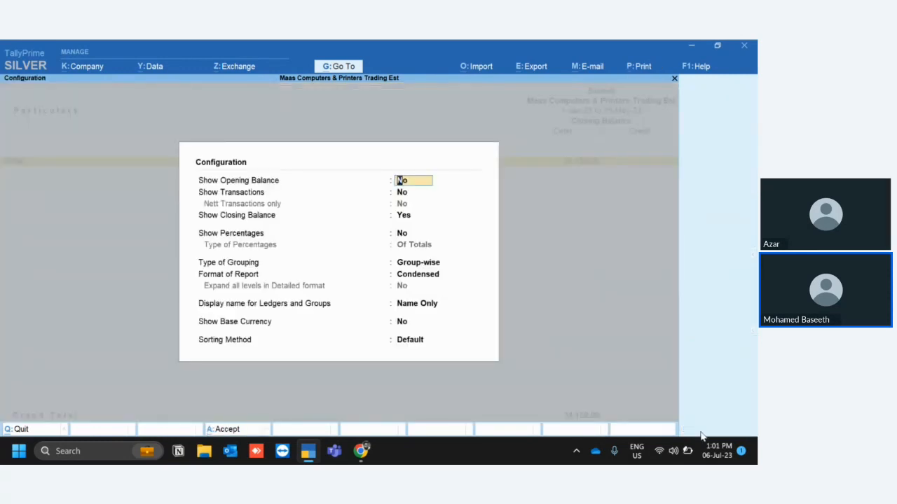
type("y")
key("Return")
type("y")
key("Return")
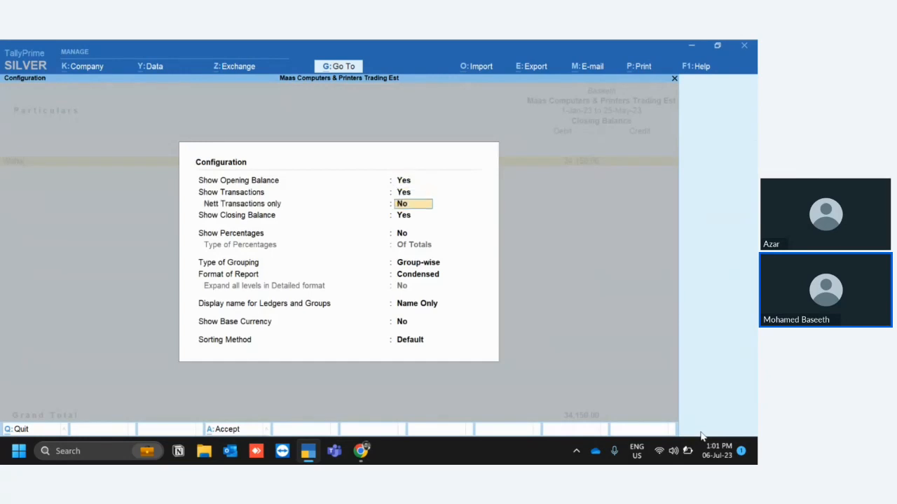
key("ctrl+a")
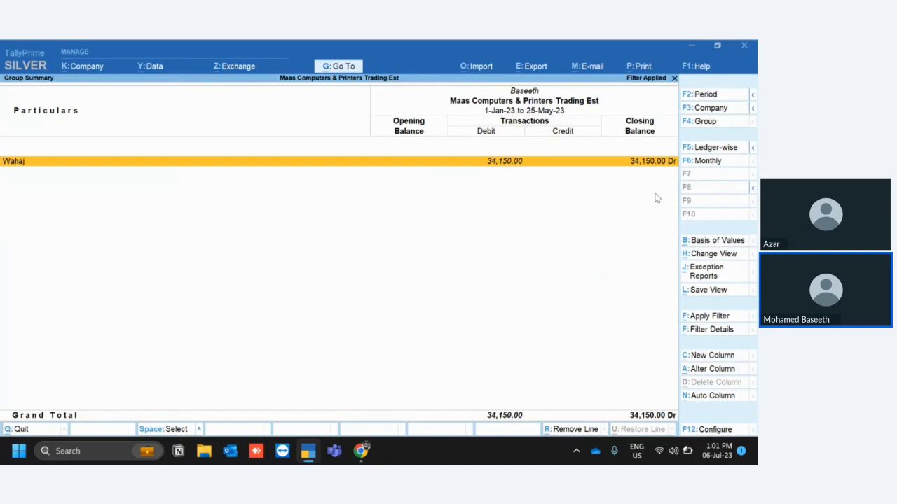
Clear the filter from the subgroup's Group Summary and close the reports back to Display More Reports.
left_click(674, 78)
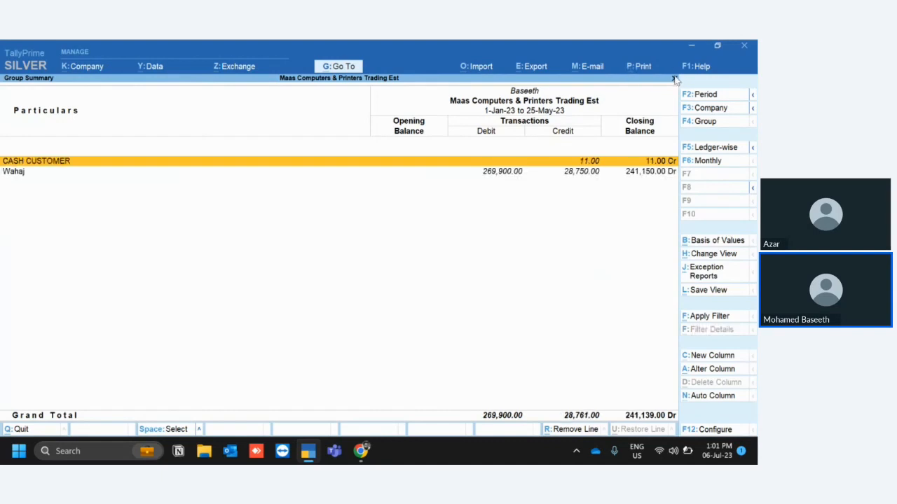
key("Escape")
left_click(675, 79)
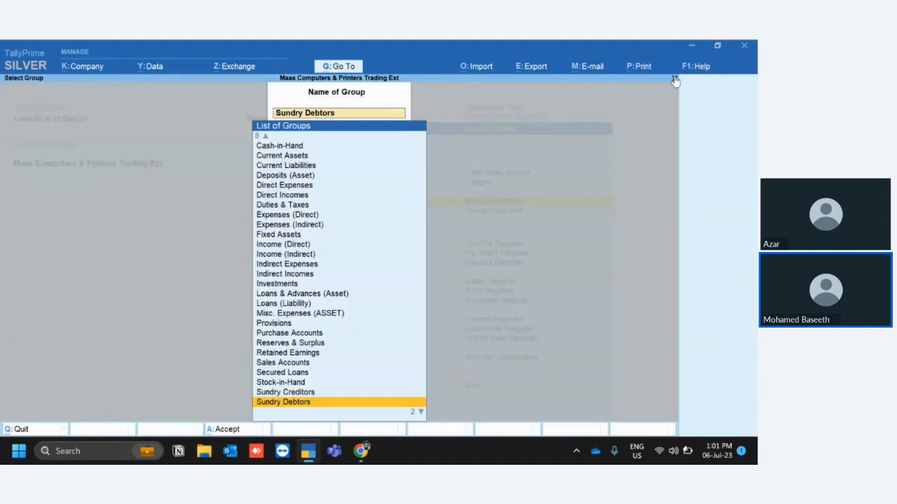
key("Escape")
key("Escape")
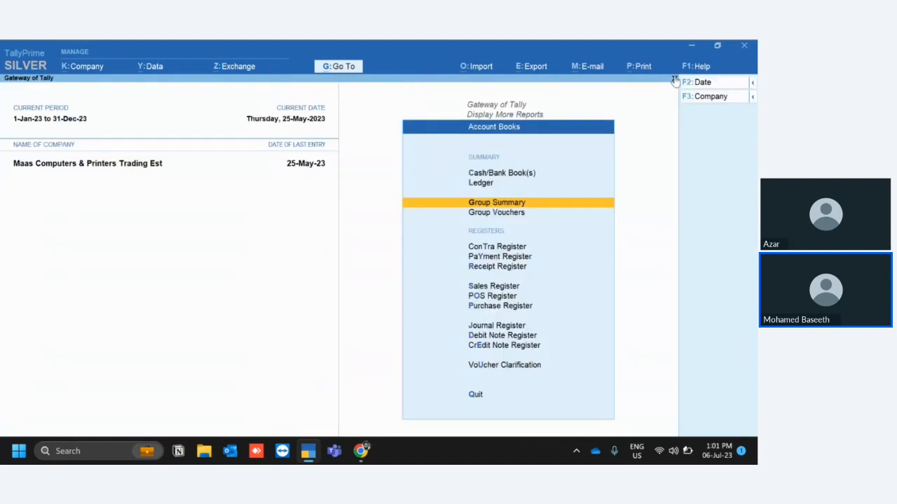
key("Escape")
View the Trial Balance and return to the Gateway of Tally.
key("t")
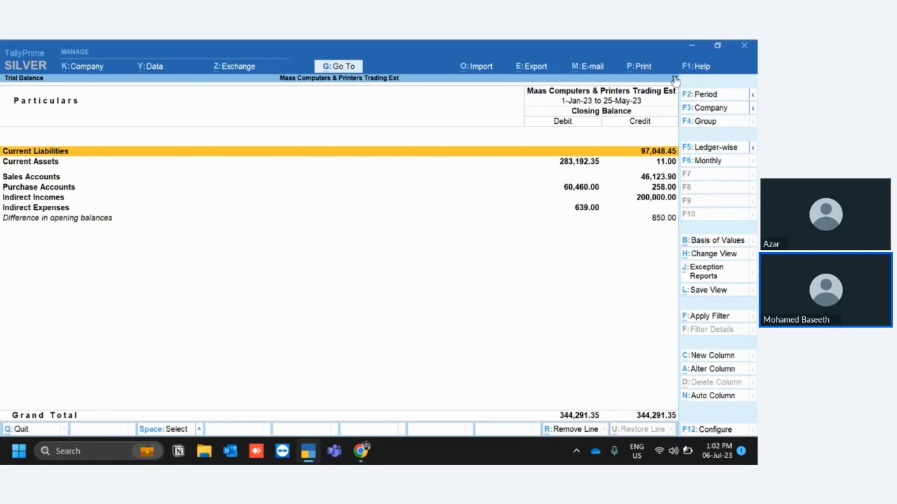
left_click(674, 79)
left_click(674, 80)
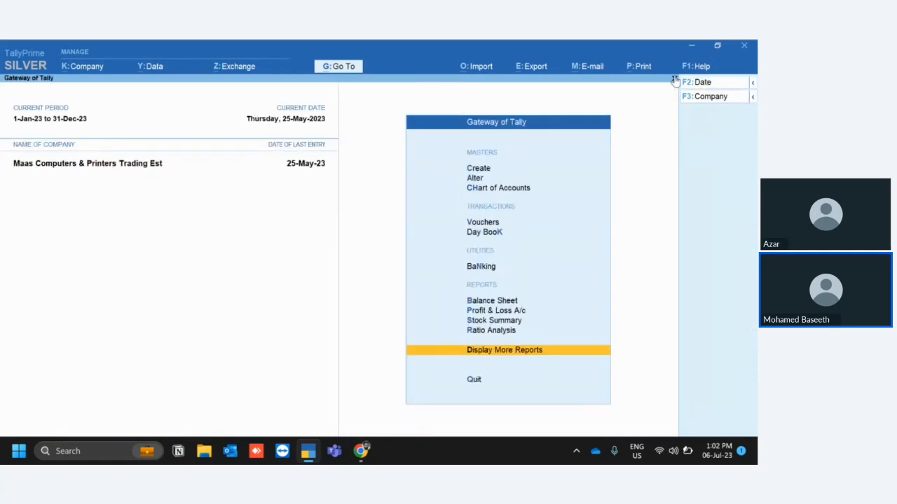
Open the Balance Sheet and bring up the Go To list of reports.
key("b")
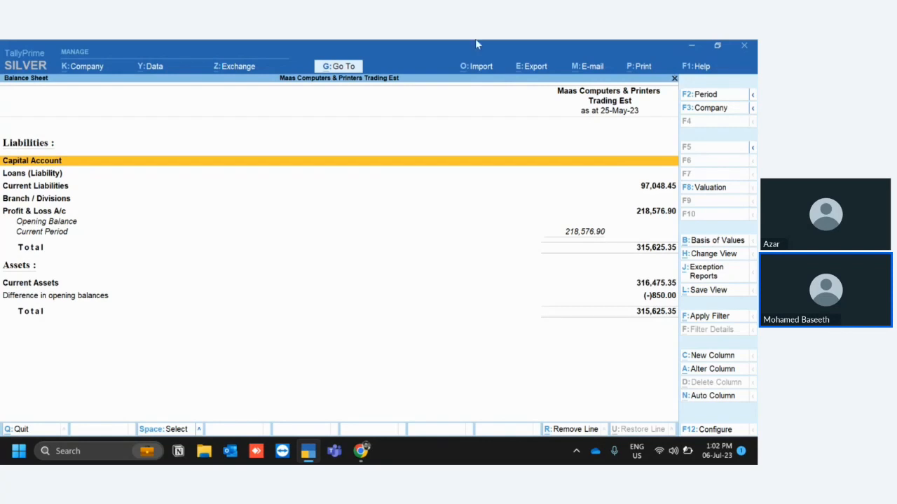
left_click(340, 68)
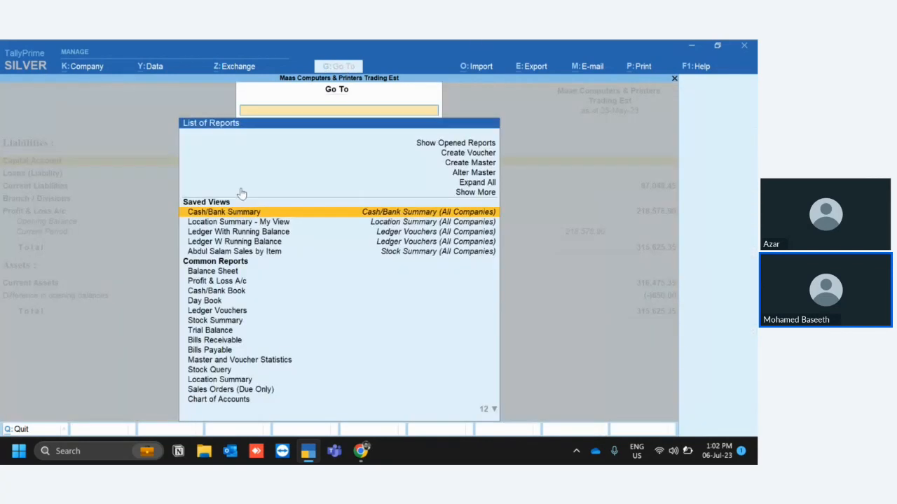